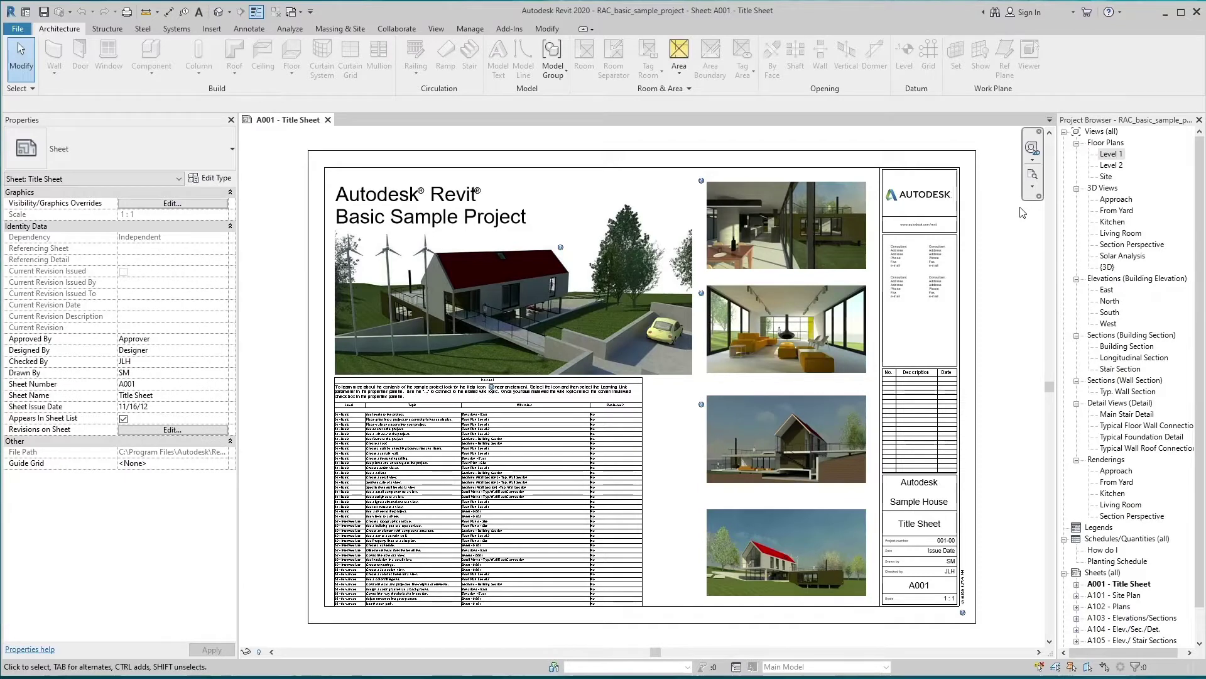
Step: Open the Level 1 floor plan and display the 2D steering wheel over it
double_click(1111, 154)
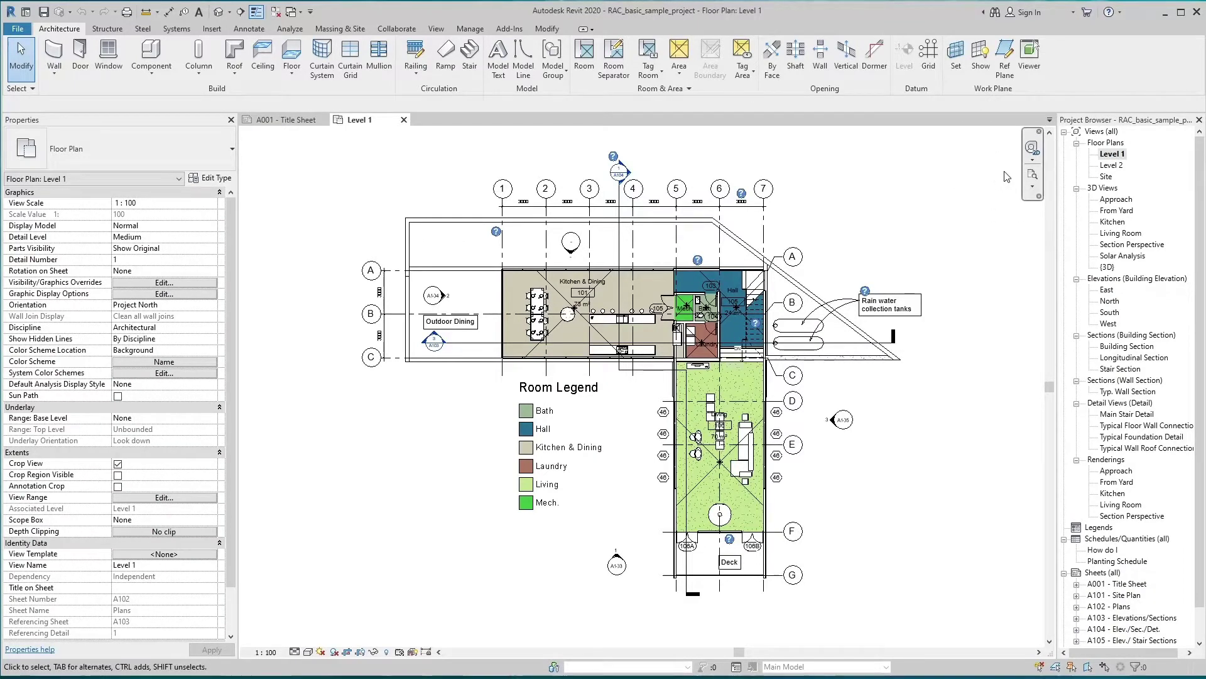
key("s")
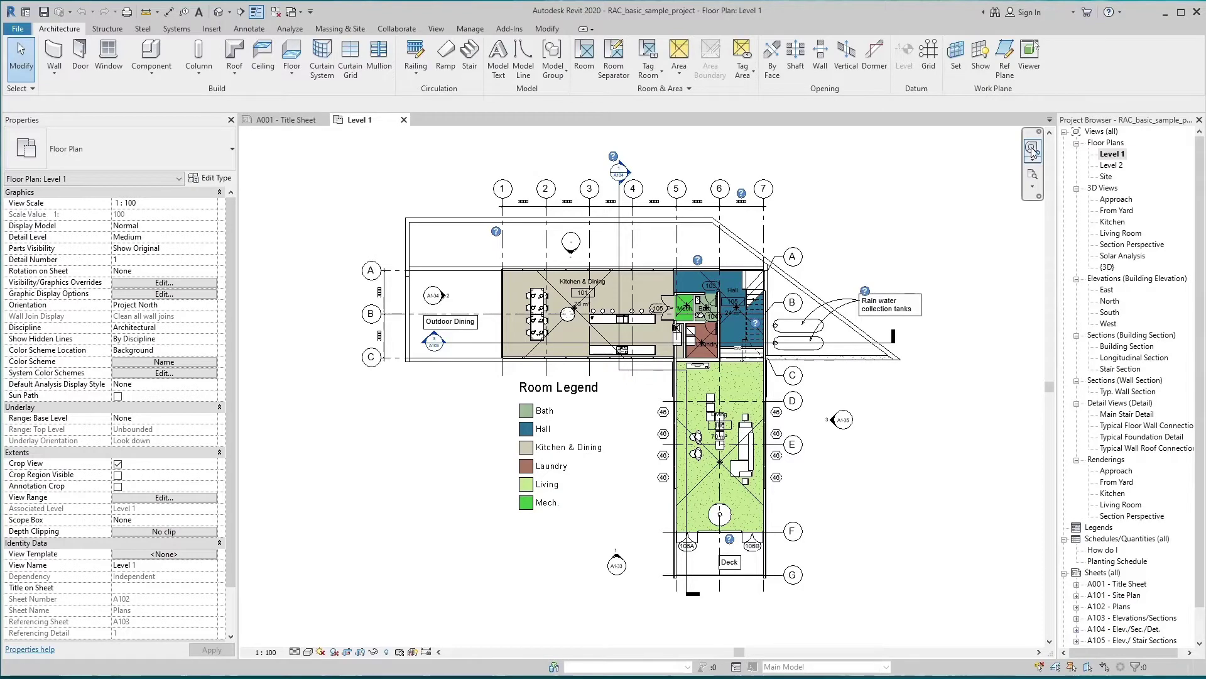
left_click(1032, 150)
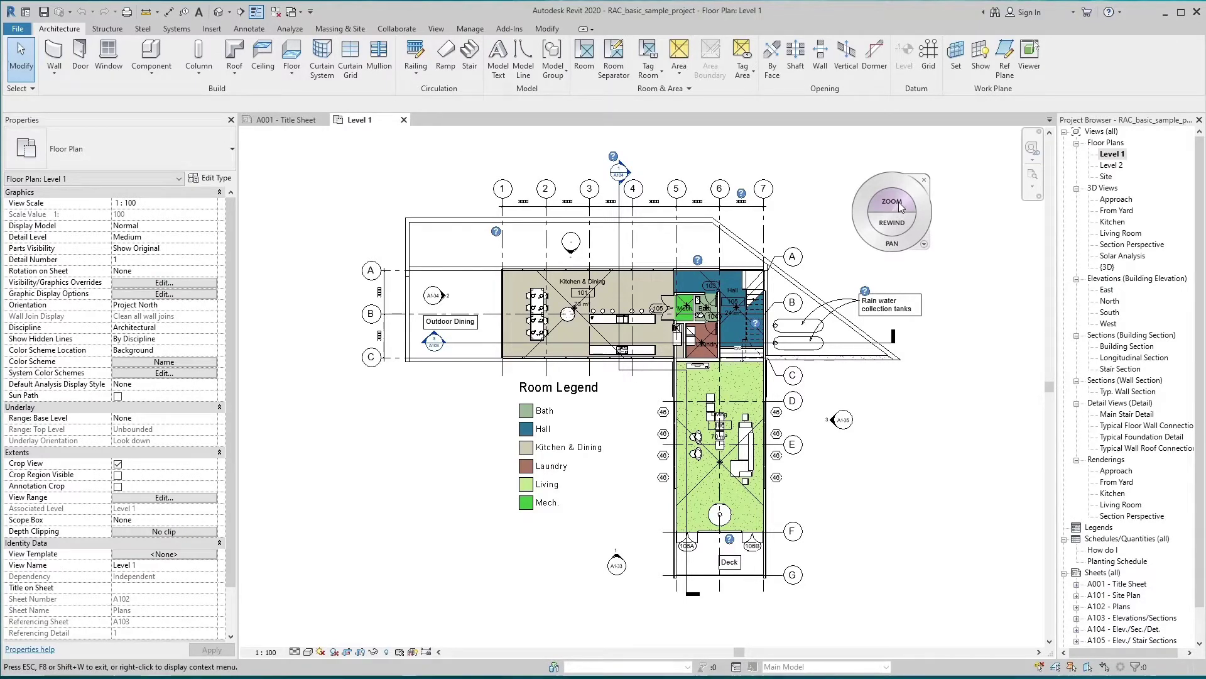
Step: Zoom and pan the Level 1 plan using the steering wheel's navigation tools
left_click_drag(901, 206, 940, 247)
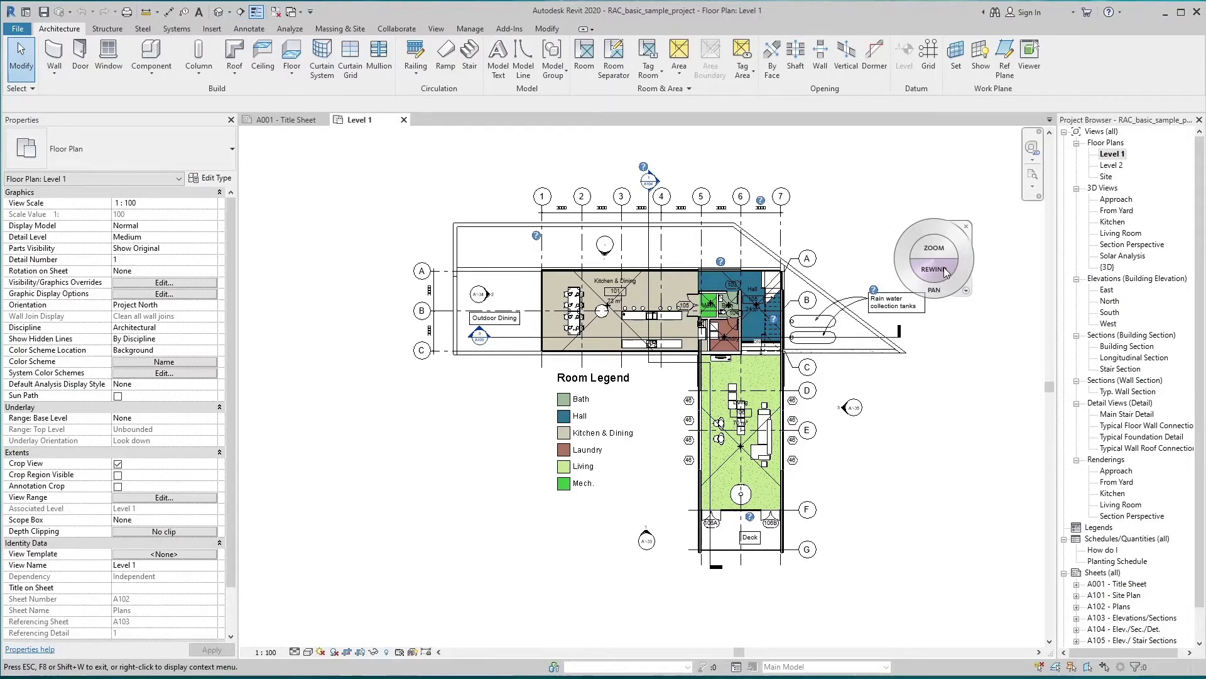
left_click_drag(945, 271, 881, 300)
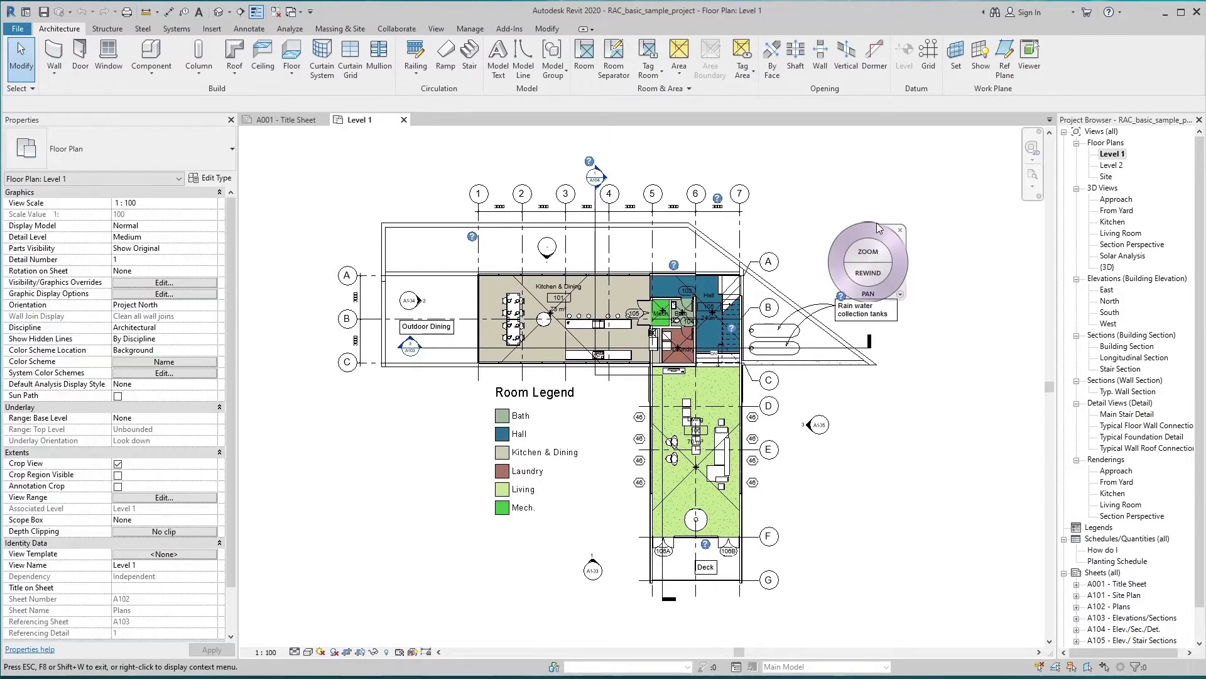
left_click_drag(877, 224, 881, 194)
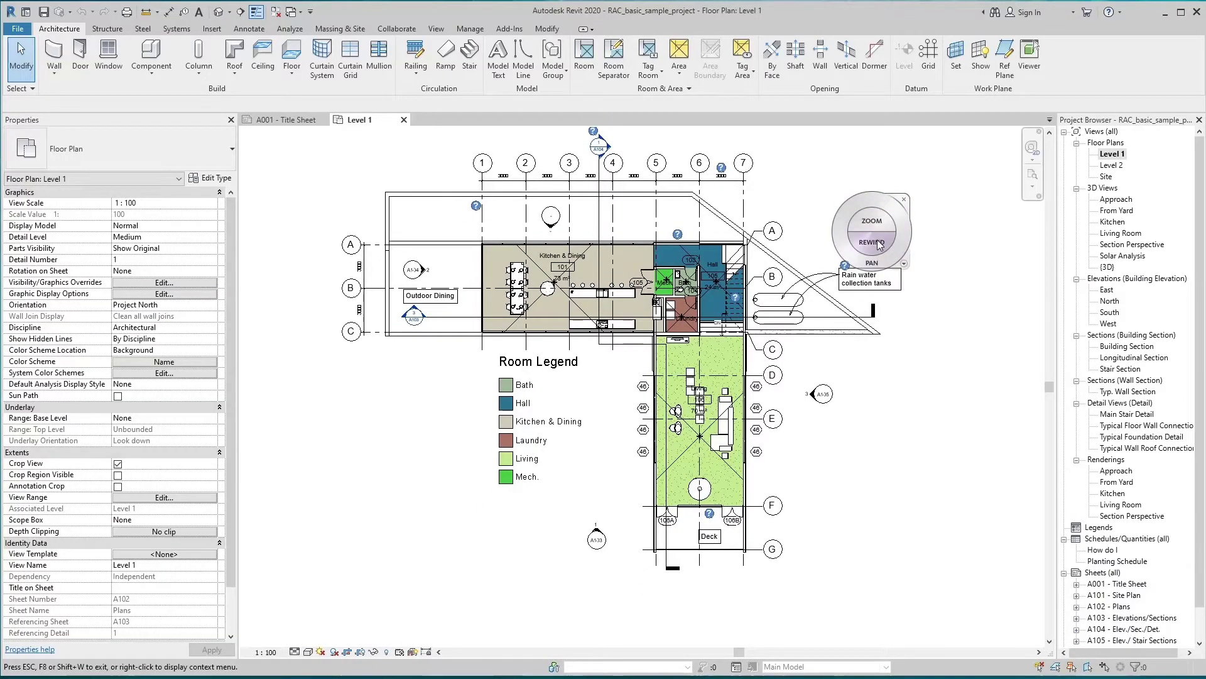
left_click_drag(878, 245, 901, 245)
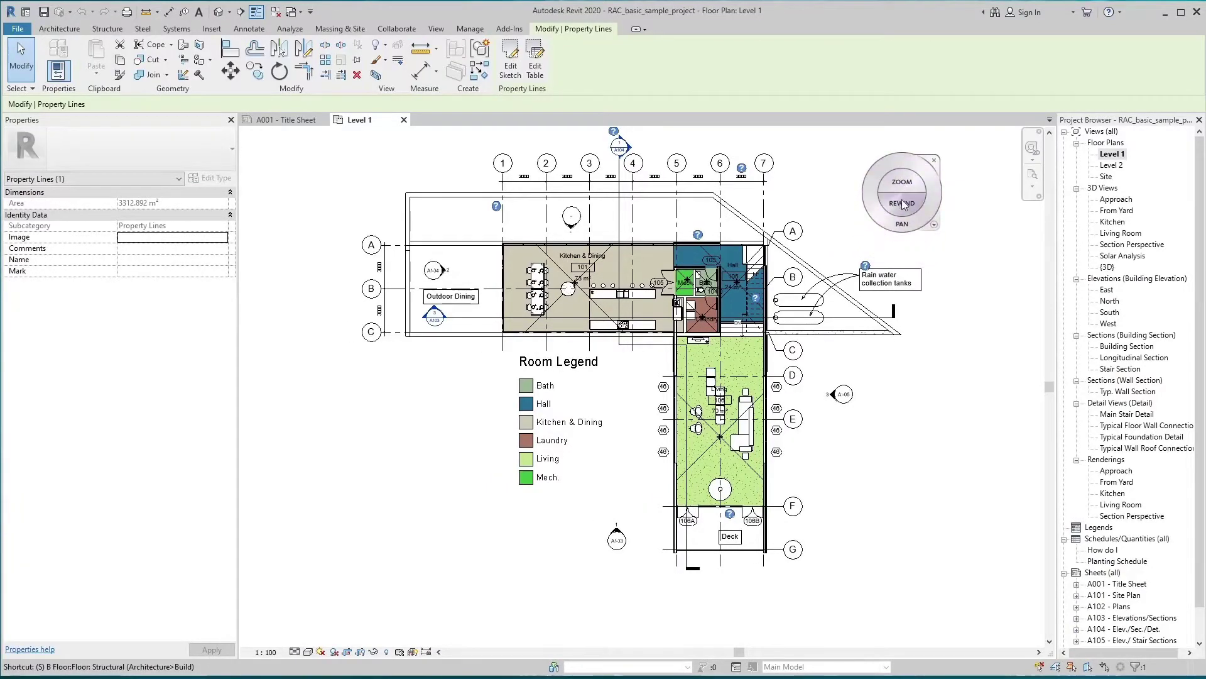
Step: Open the steering wheel's options for review and dismiss them without changing any settings
left_click(933, 226)
left_click(949, 234)
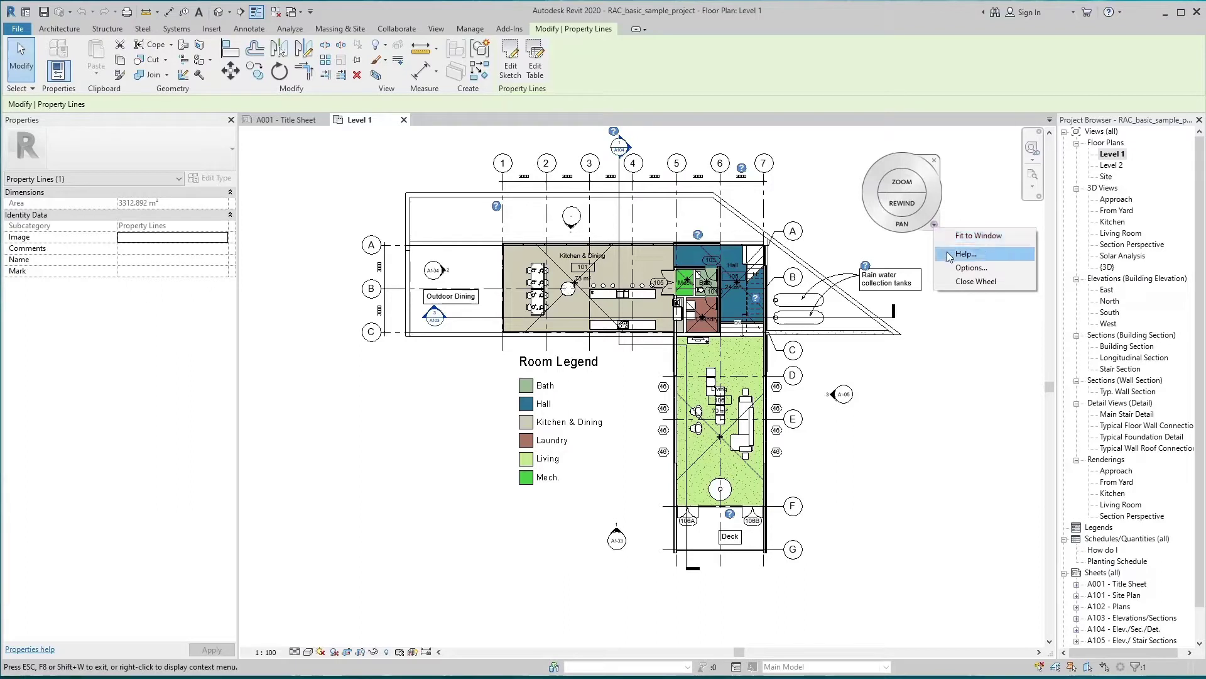
left_click(948, 254)
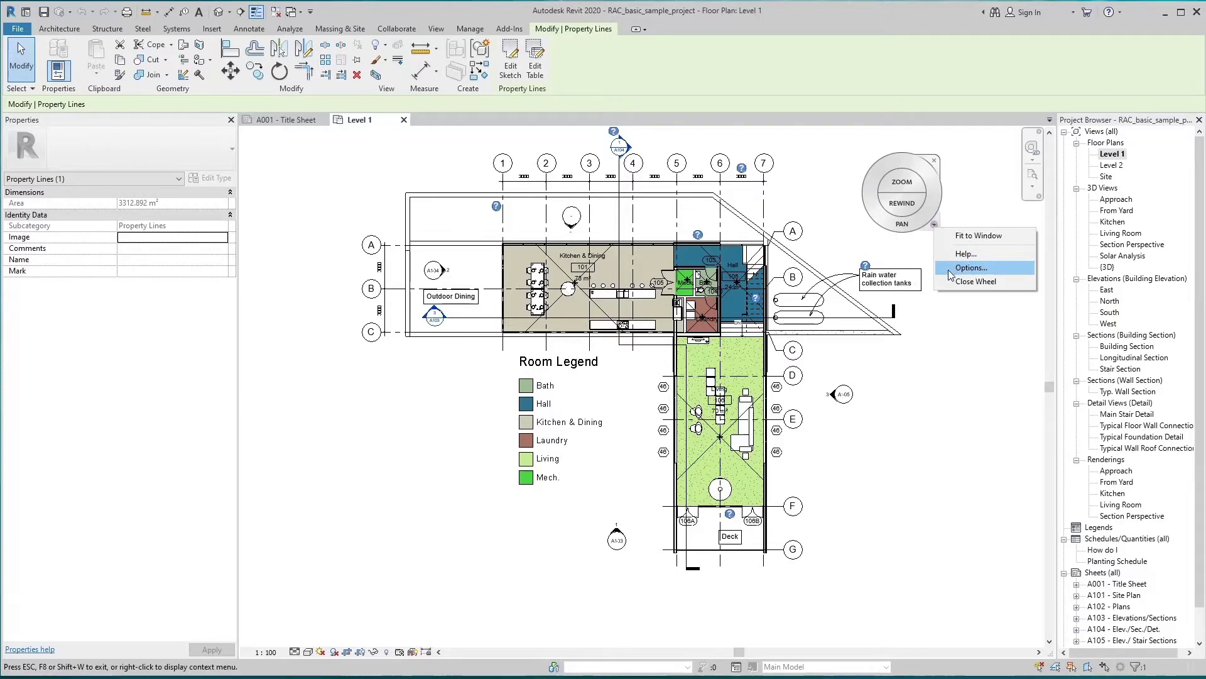
left_click(950, 270)
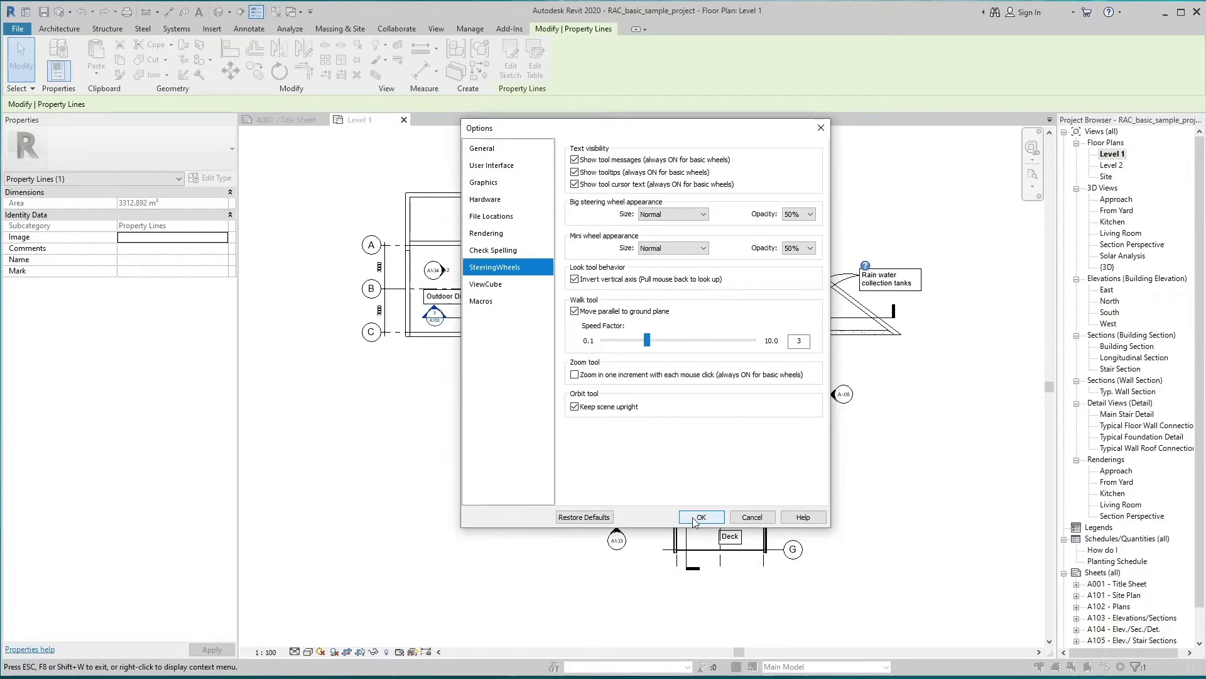
left_click(752, 517)
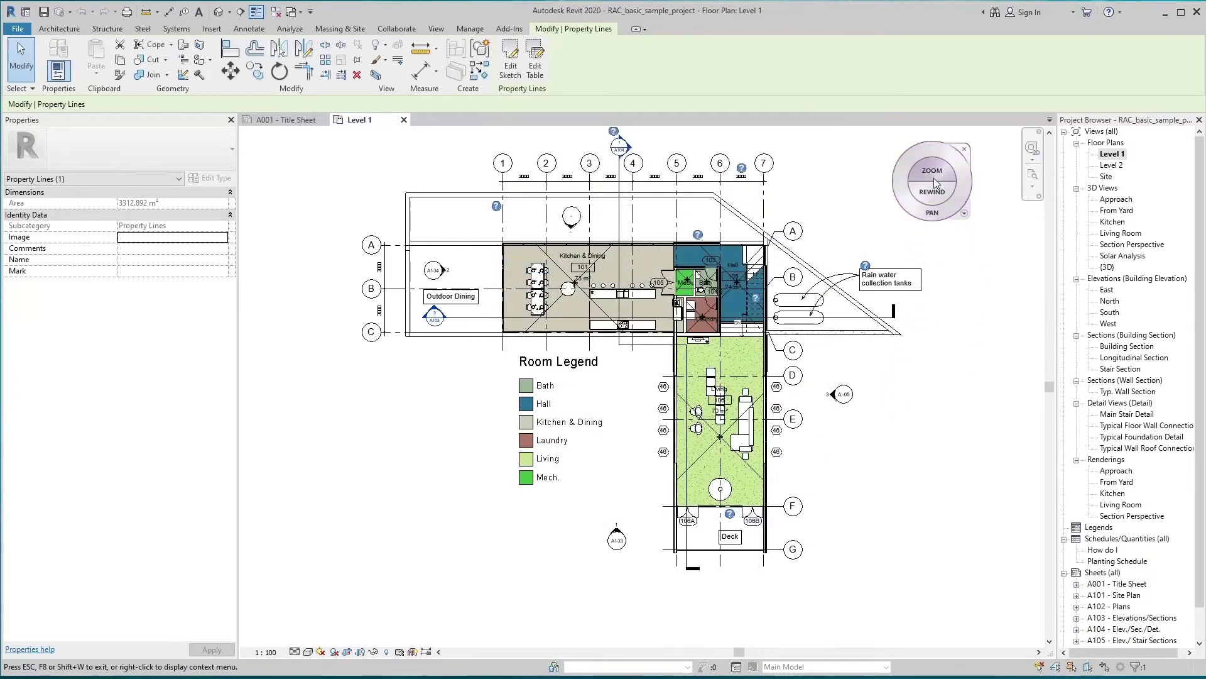
Step: Close the steering wheel using its Close Wheel command
left_click(964, 213)
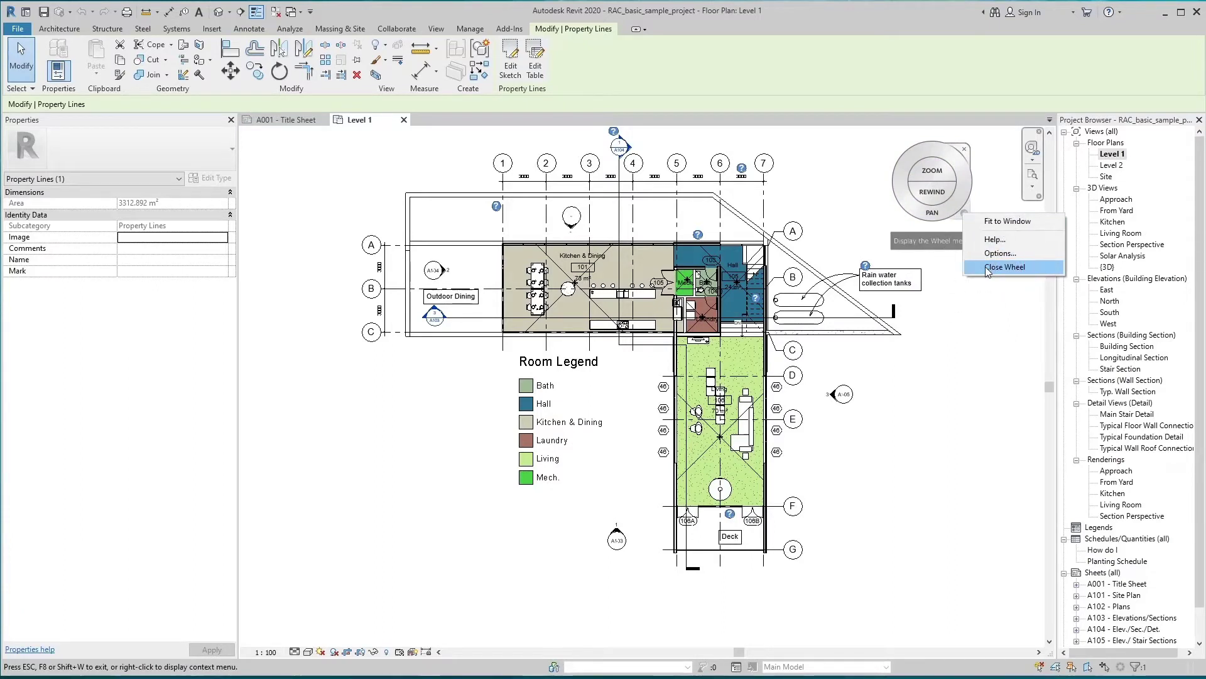
left_click(964, 153)
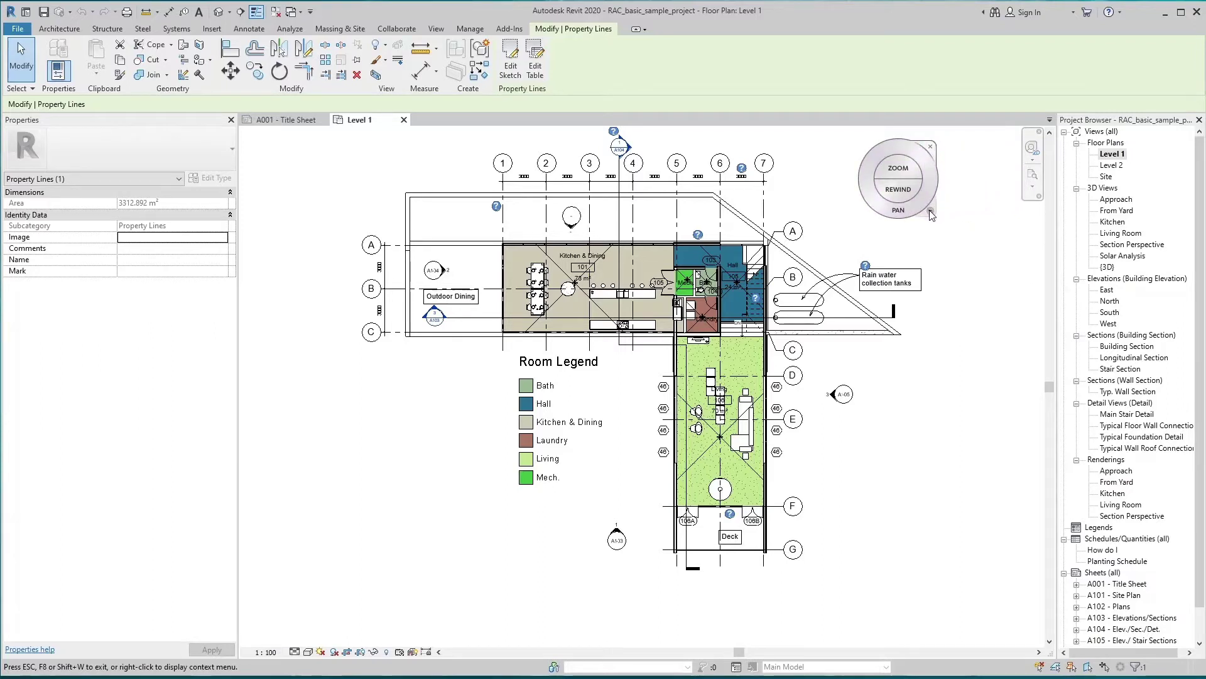
left_click(932, 215)
left_click(968, 264)
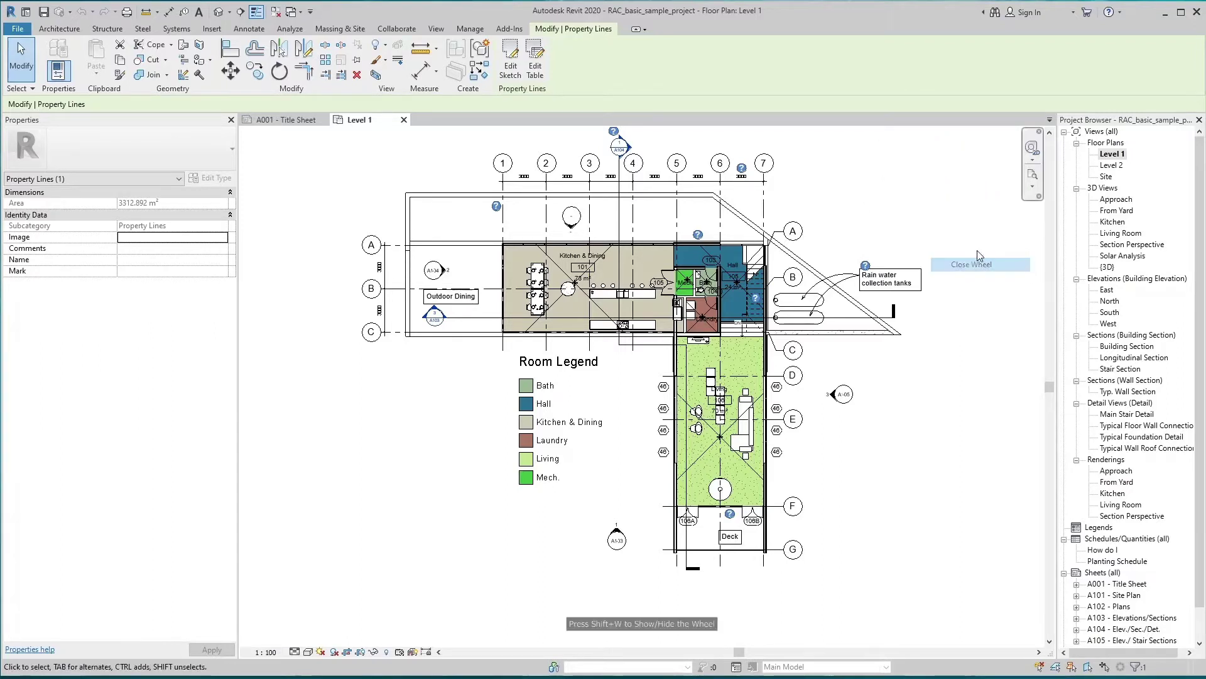
Step: Use Zoom in Region to enlarge the area around the Hall, Mech., Bath and Laundry rooms
left_click(1033, 160)
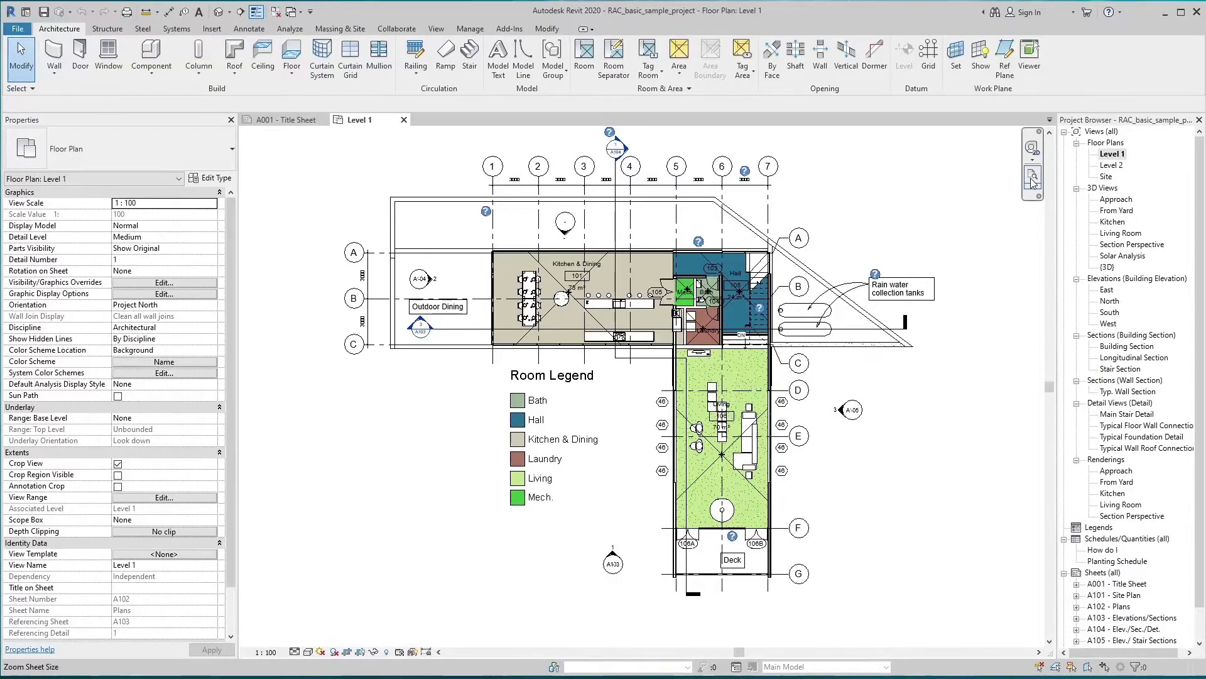
left_click(1031, 189)
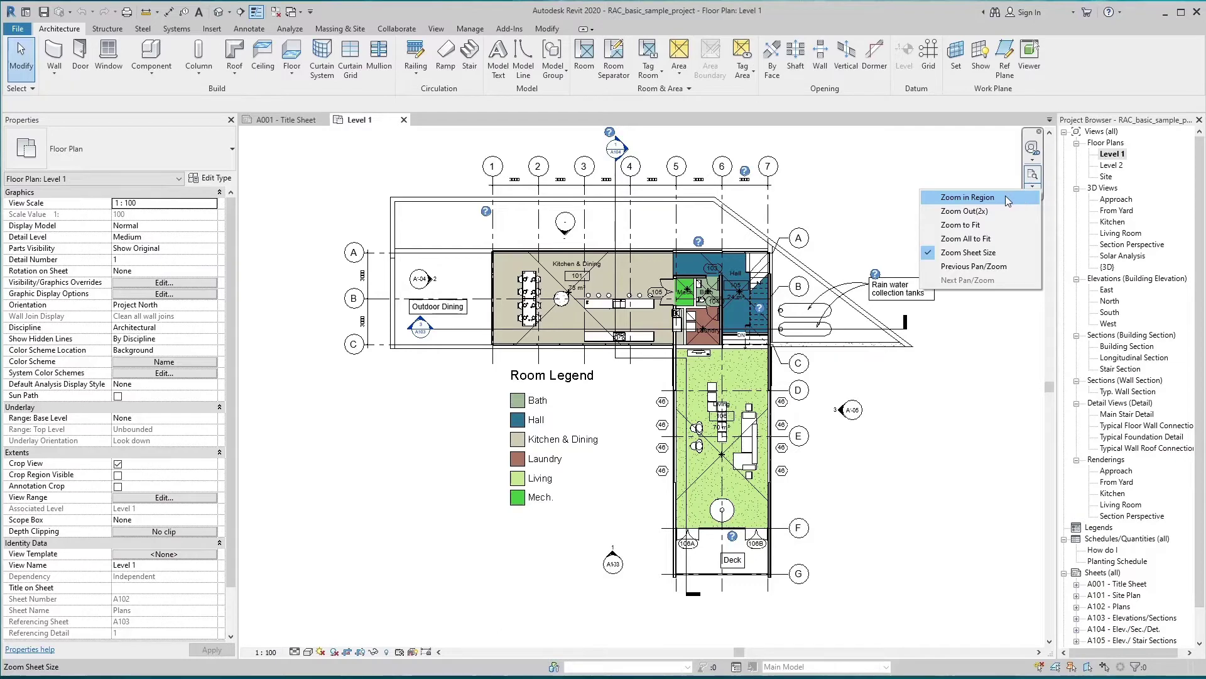
left_click(1005, 197)
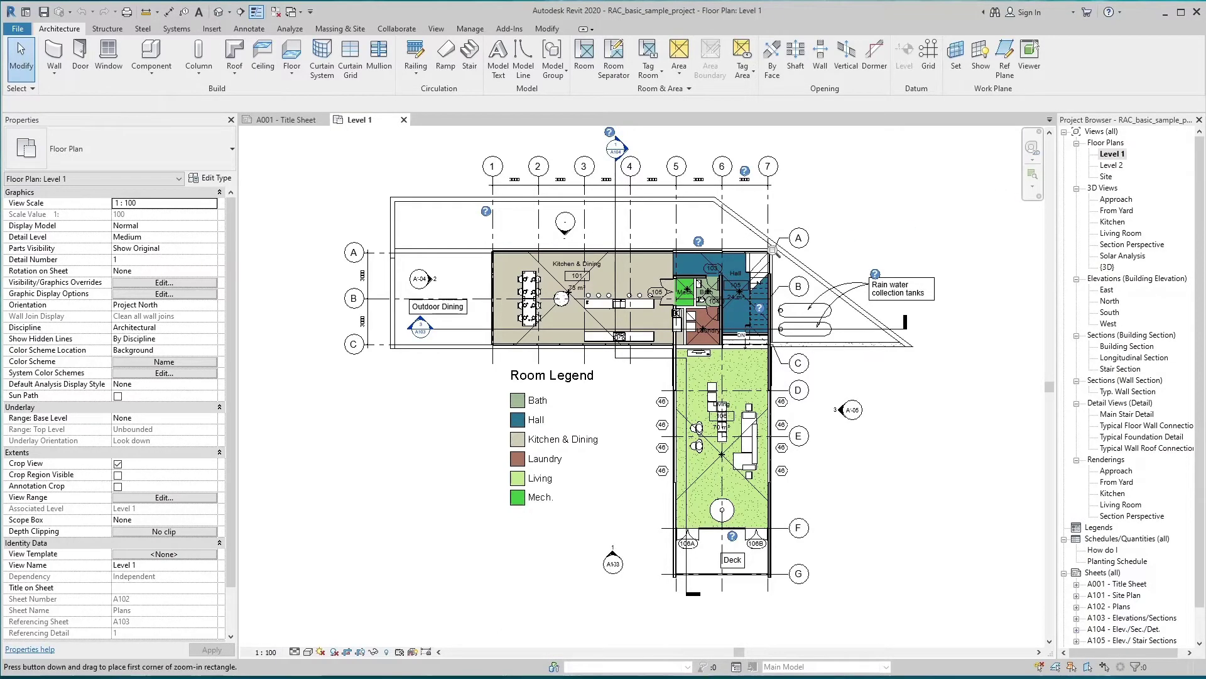
left_click_drag(772, 250, 672, 347)
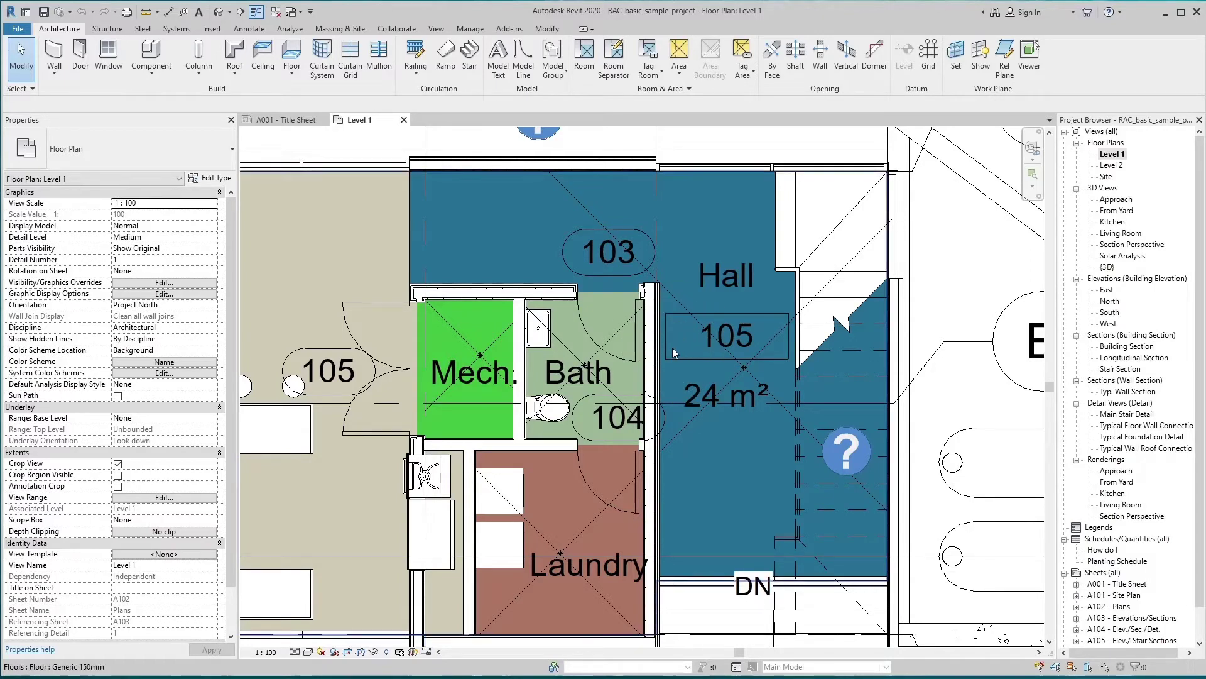
Step: Zoom out from the enlarged rooms with repeated Zoom Out (2x) and bring the whole Level 1 plan into view
left_click(1033, 188)
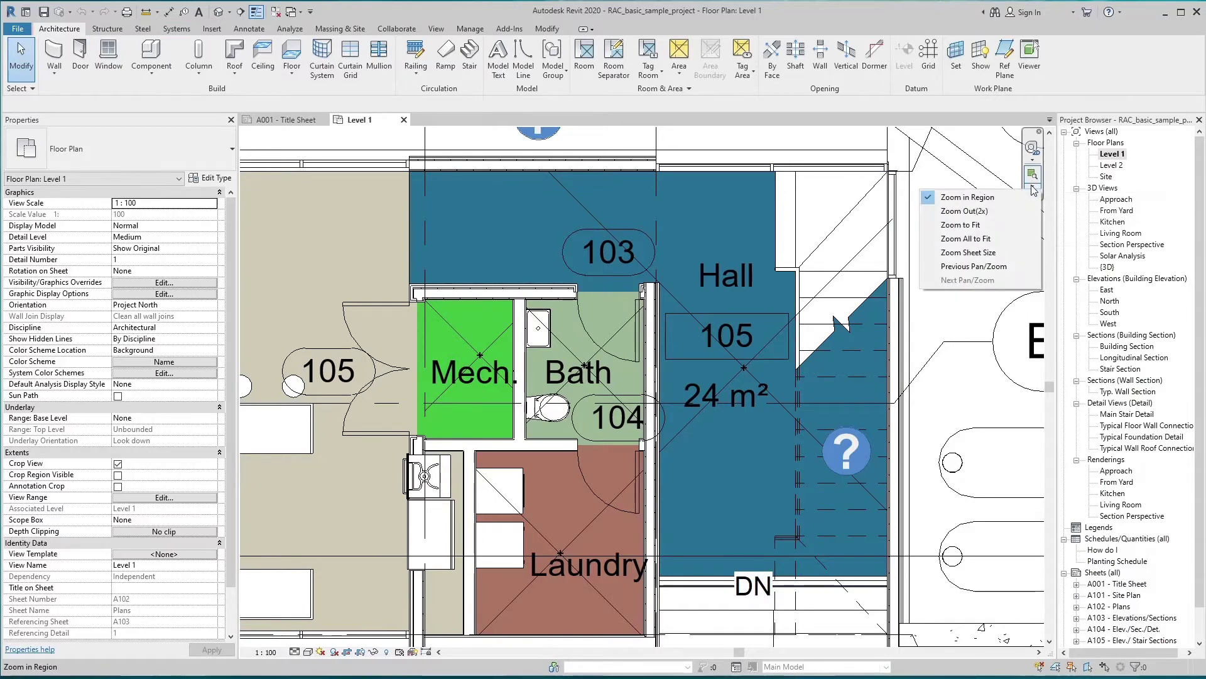
left_click(1005, 211)
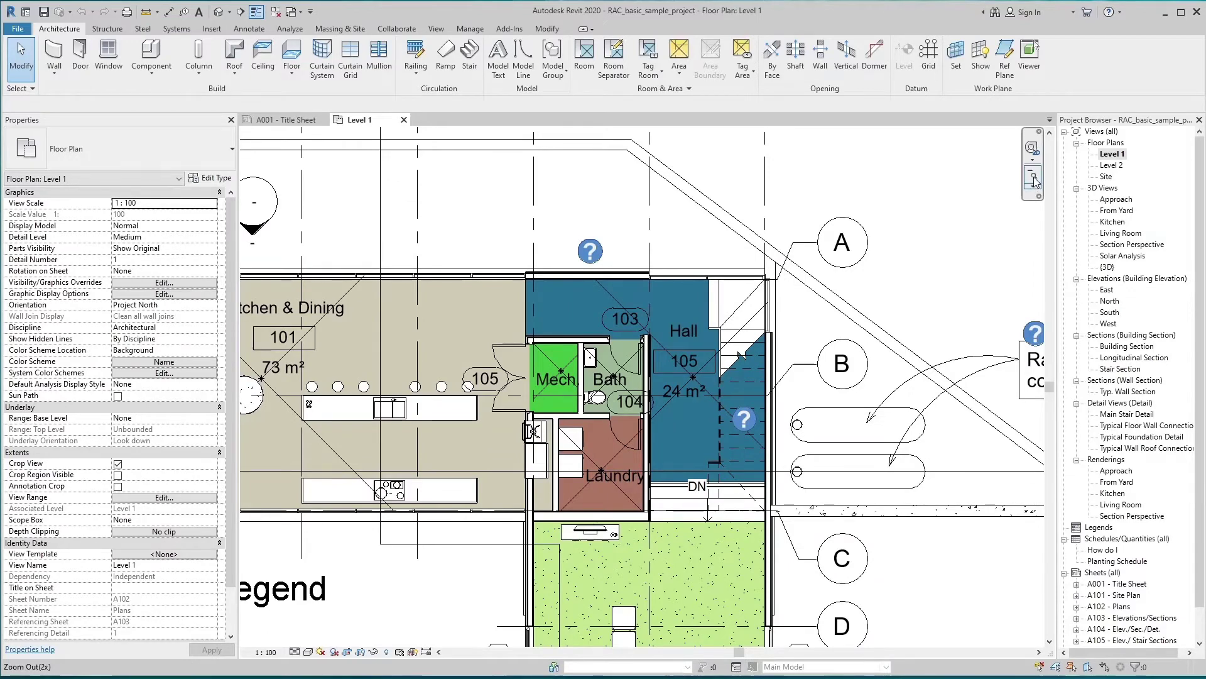
left_click(1033, 188)
left_click(1033, 188)
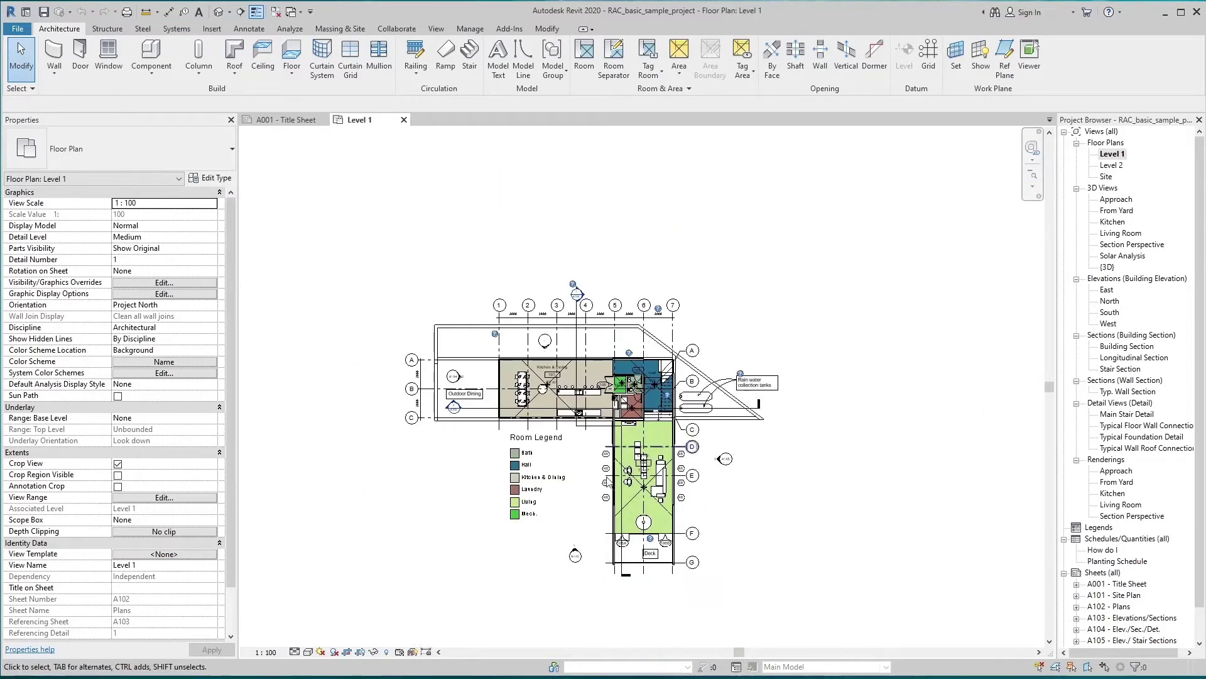
scroll(569, 494, "up", 3)
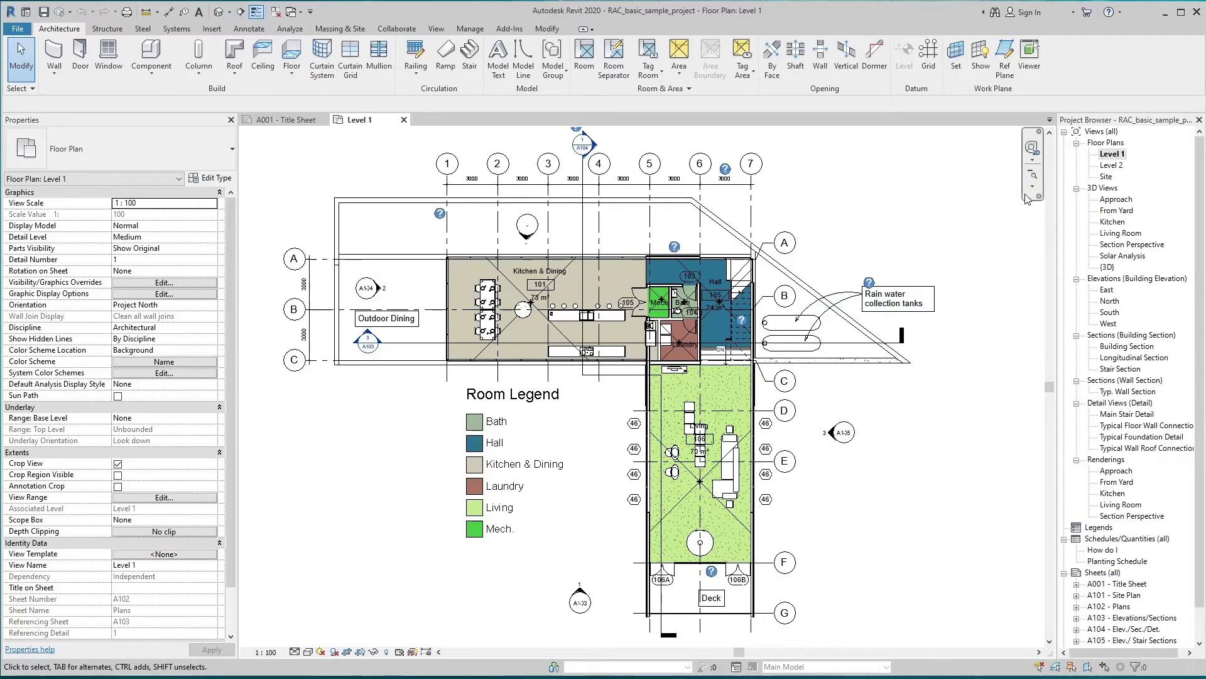
Step: Apply Zoom to Fit and Zoom All to Fit to the Level 1 plan
left_click(1033, 187)
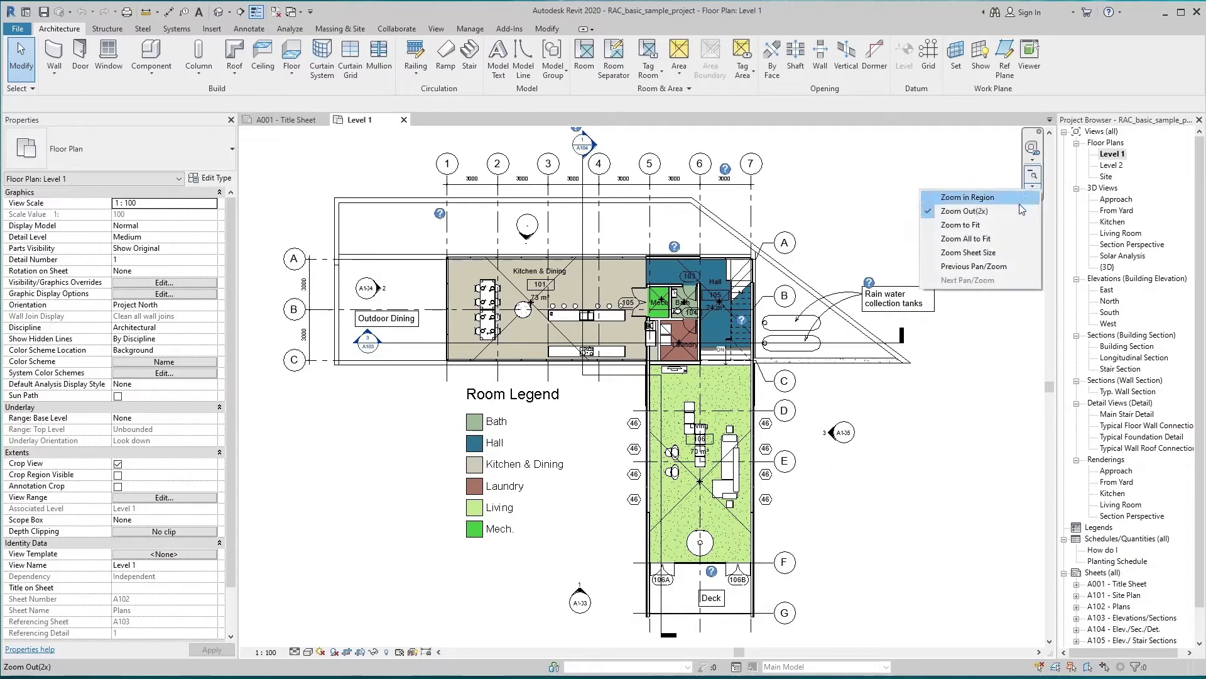
left_click(991, 228)
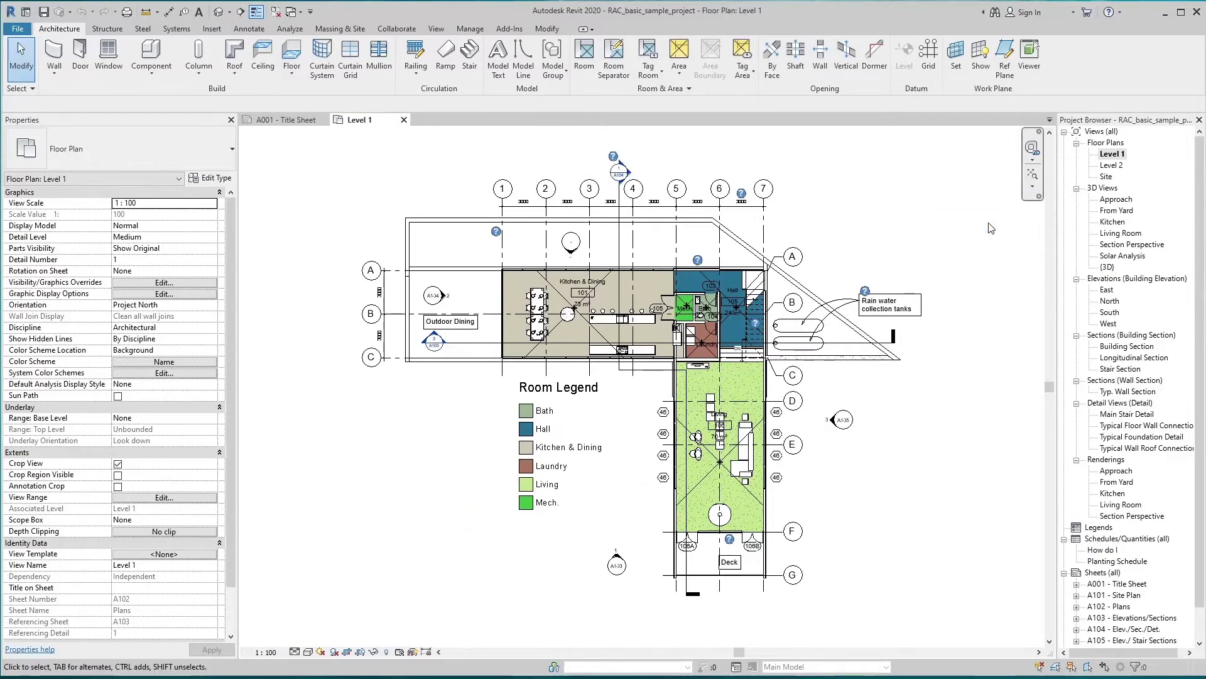
left_click(1032, 188)
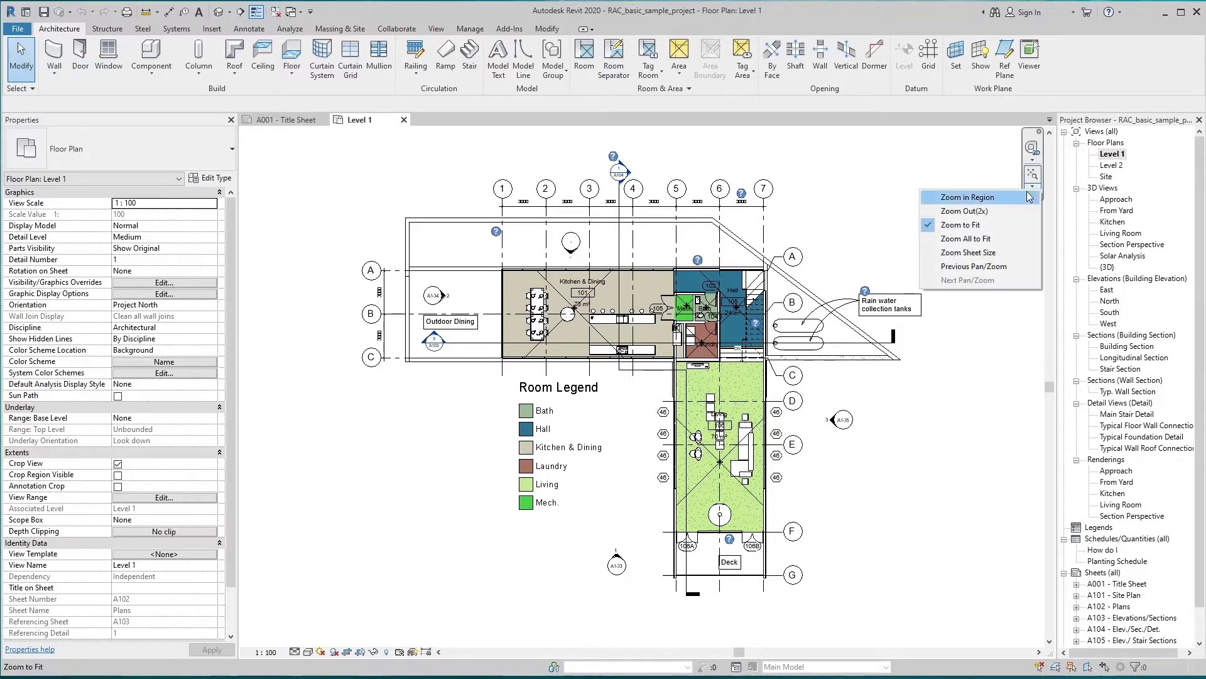
left_click(1007, 239)
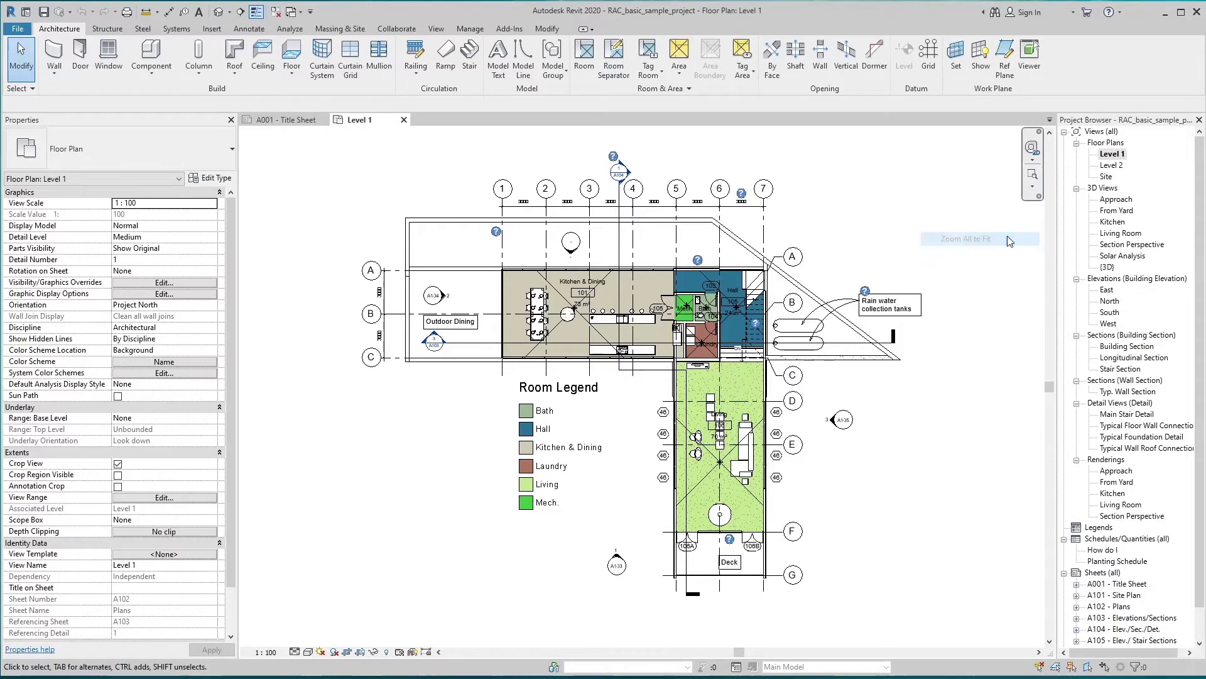
Step: Open the Level 2 floor plan and tile it beside Level 1, with the Title Sheet view closed
double_click(1111, 165)
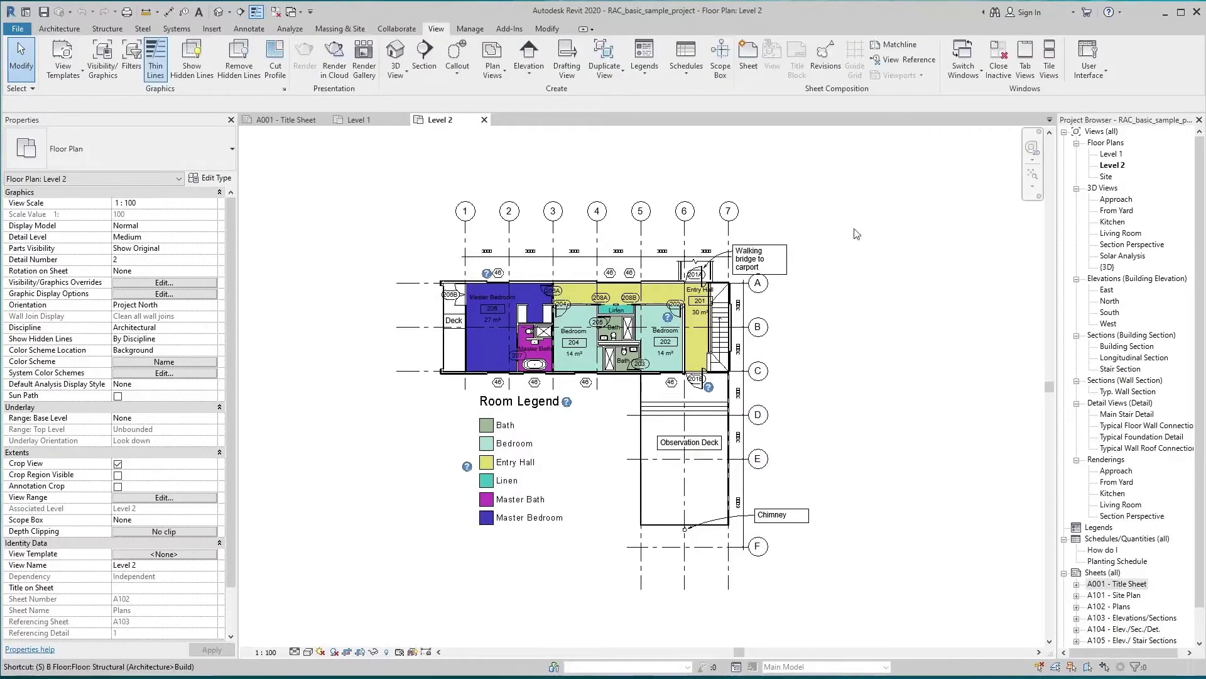
left_click(323, 119)
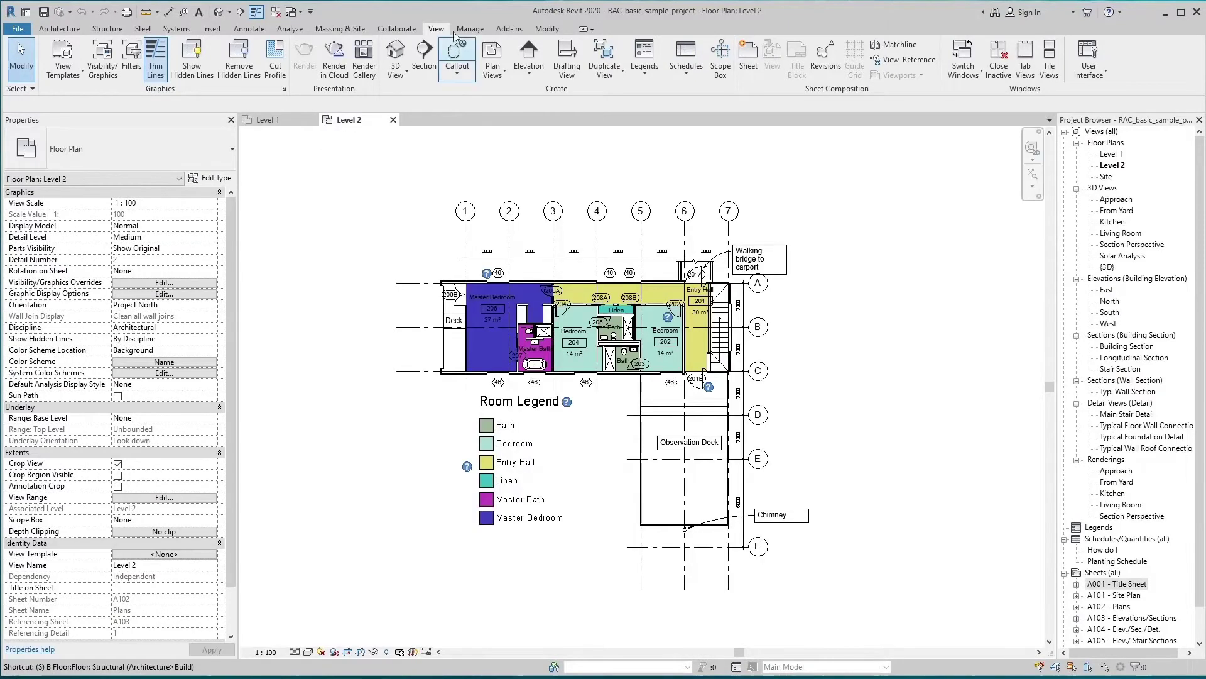
left_click(446, 29)
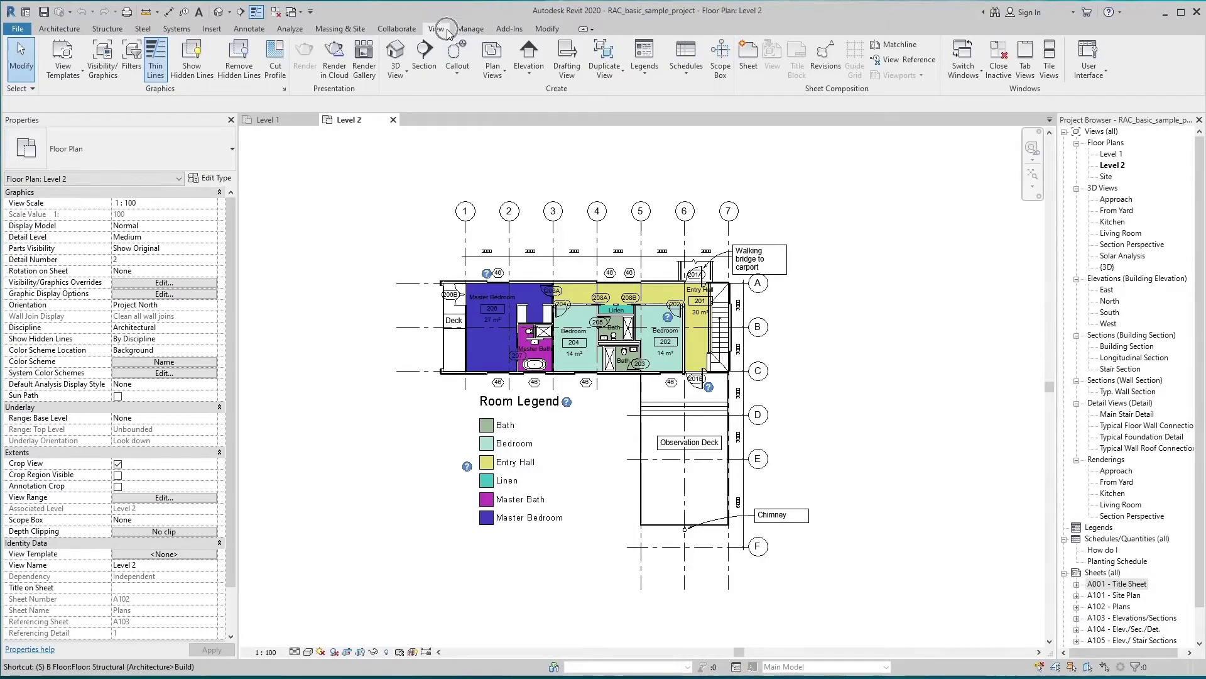
left_click(1050, 68)
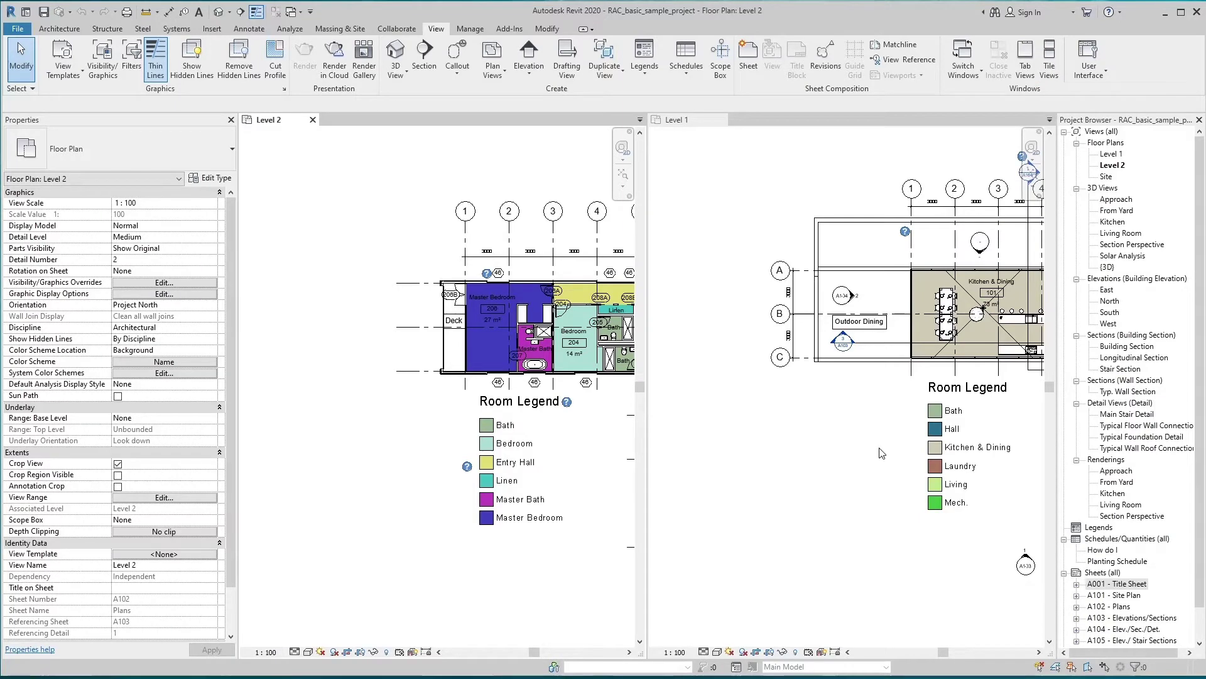
Step: Reposition the Level 1 and Level 2 plans within their tiled views
left_click(771, 519)
middle_click_drag(876, 447, 740, 522)
middle_click_drag(808, 500, 777, 495)
left_click(589, 499)
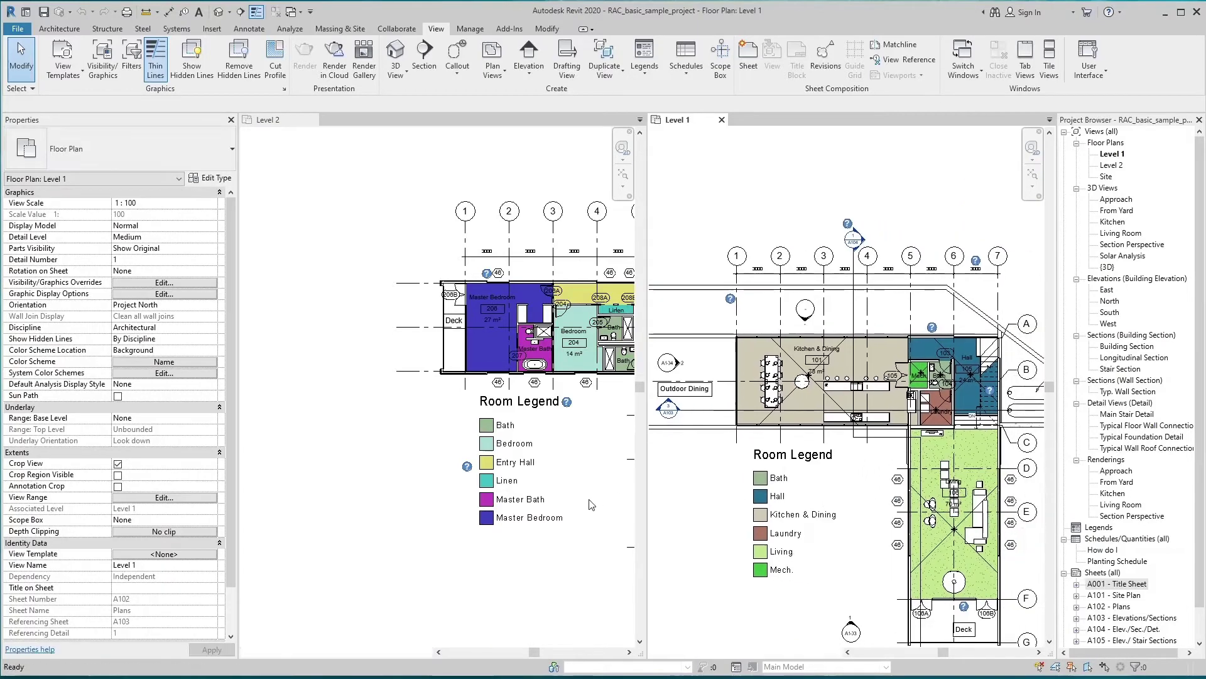
middle_click(572, 505)
middle_click(572, 505)
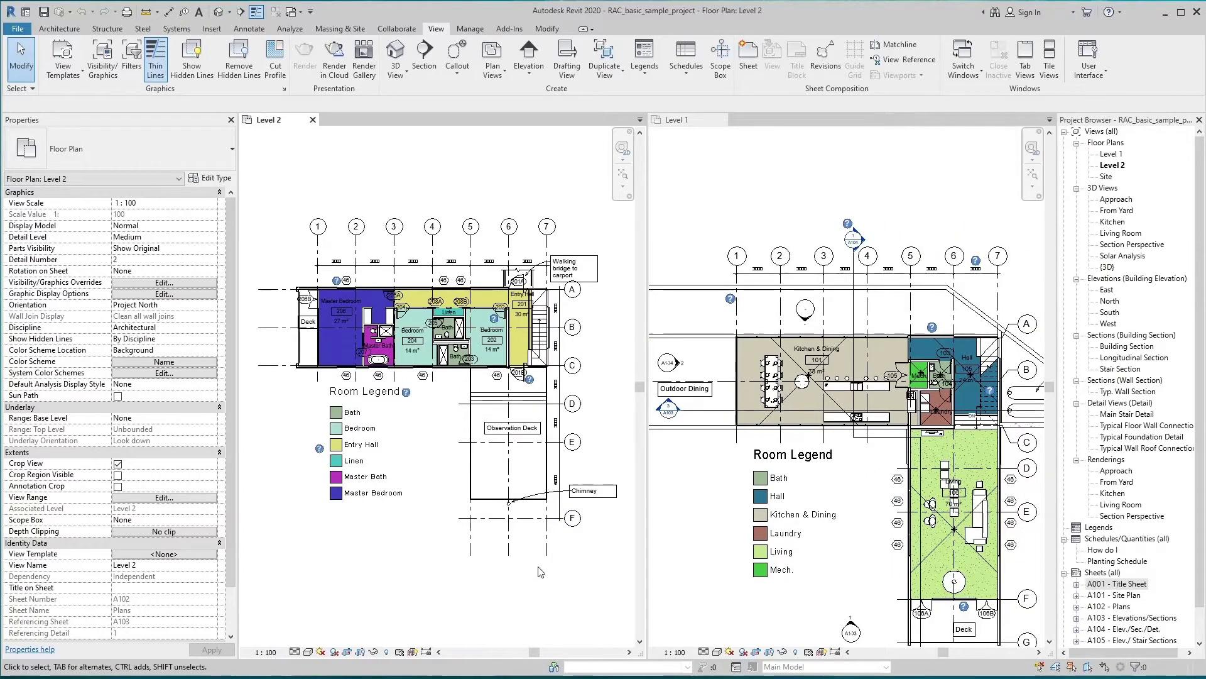
middle_click_drag(519, 569, 596, 572)
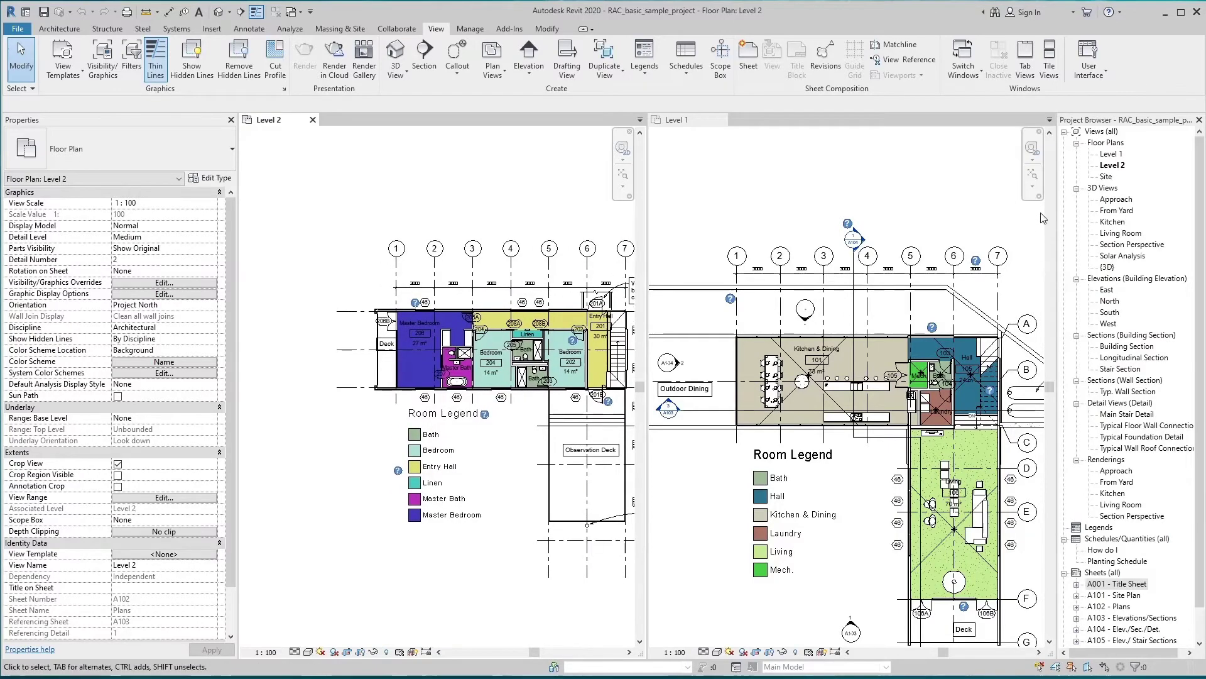
Step: Fit both tiled floor plans to their windows with Zoom All to Fit
left_click(1033, 189)
left_click(1033, 188)
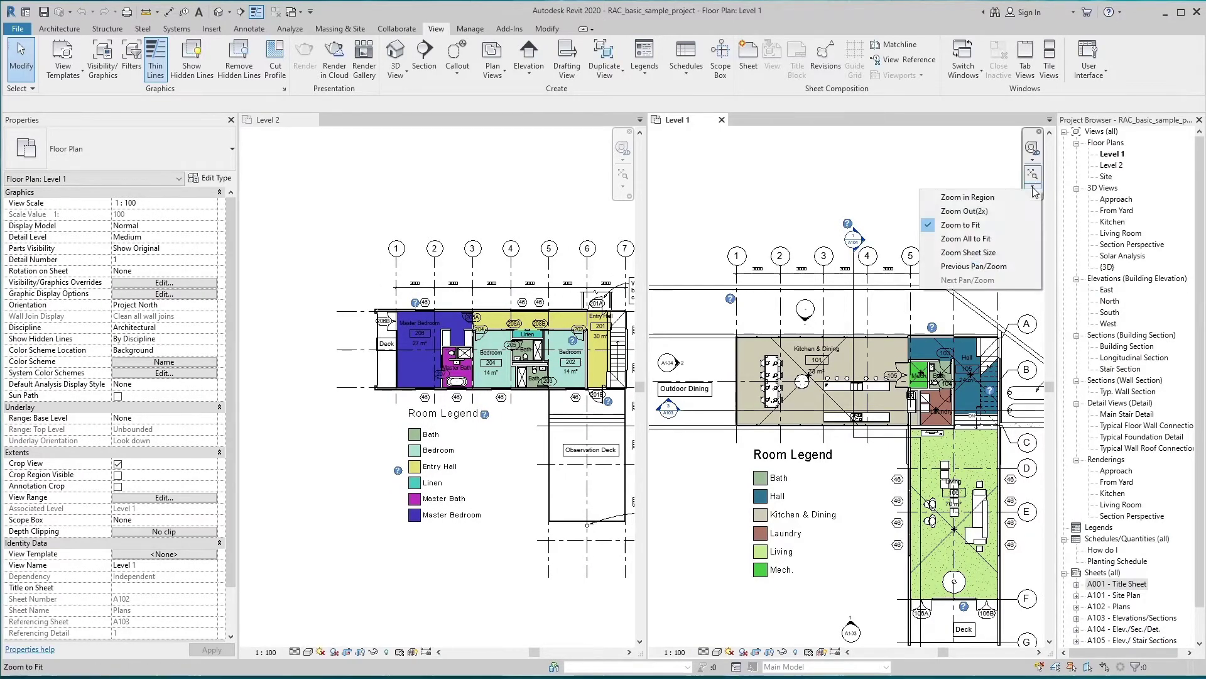
left_click(1004, 238)
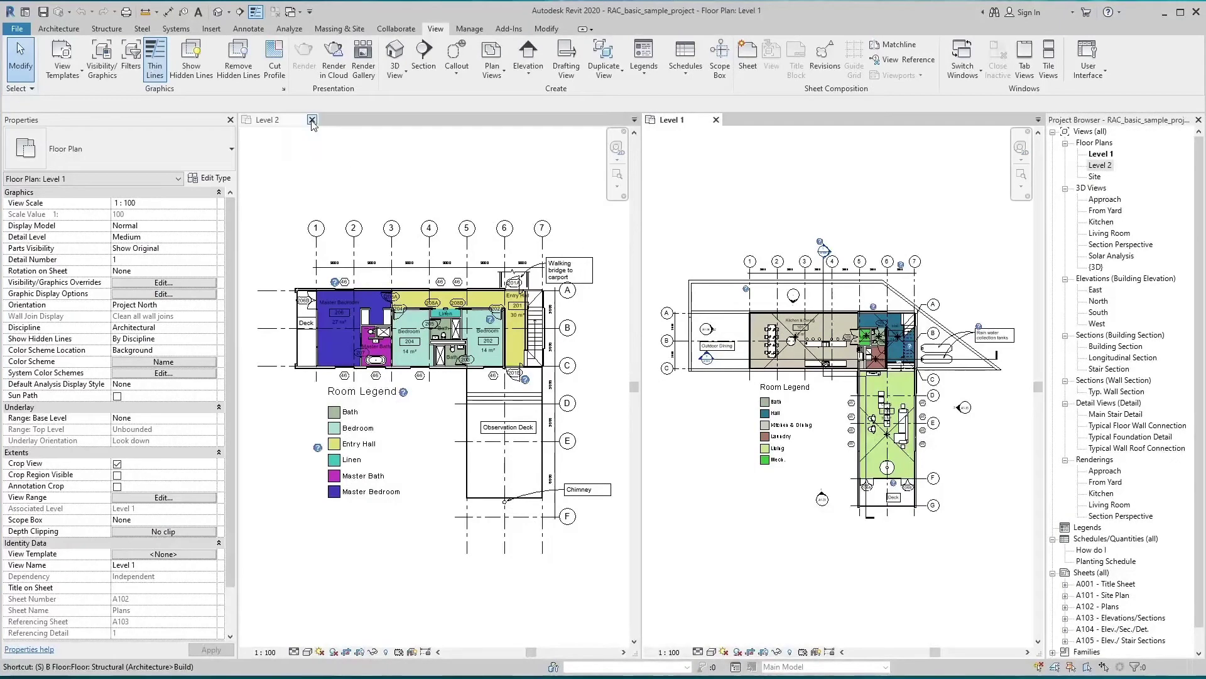
Step: Close the Level 2 view and fit the Level 1 floor plan to the full window
left_click(312, 120)
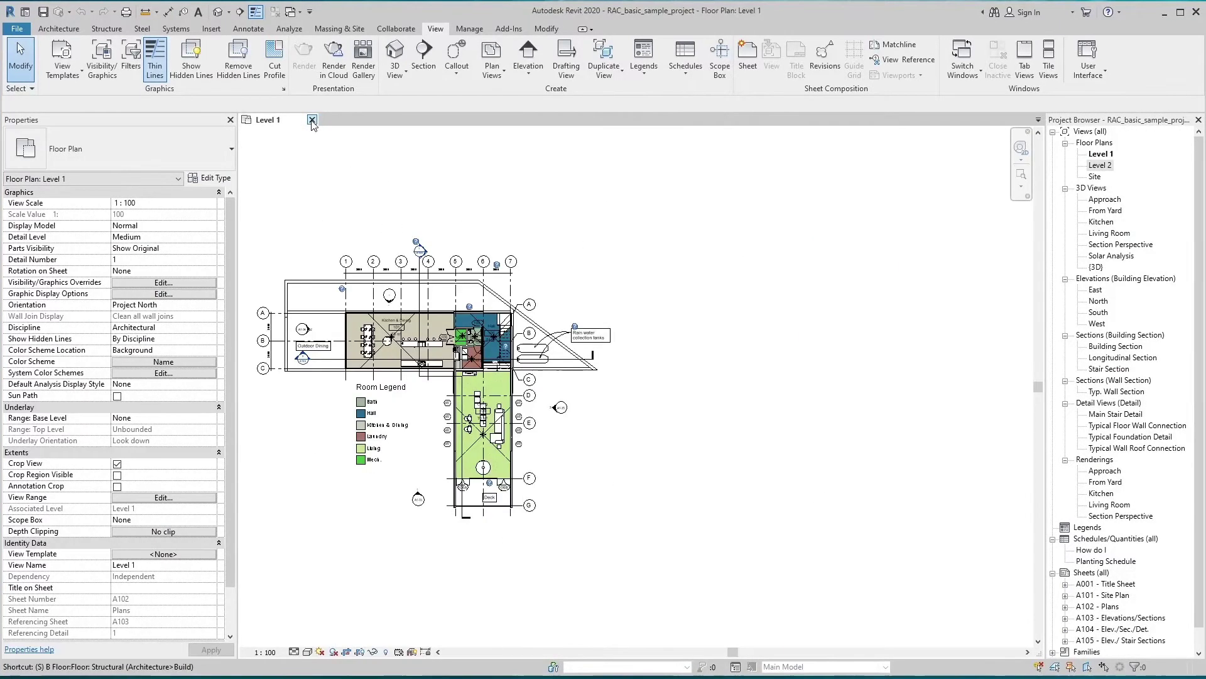
middle_click(646, 315)
middle_click(646, 315)
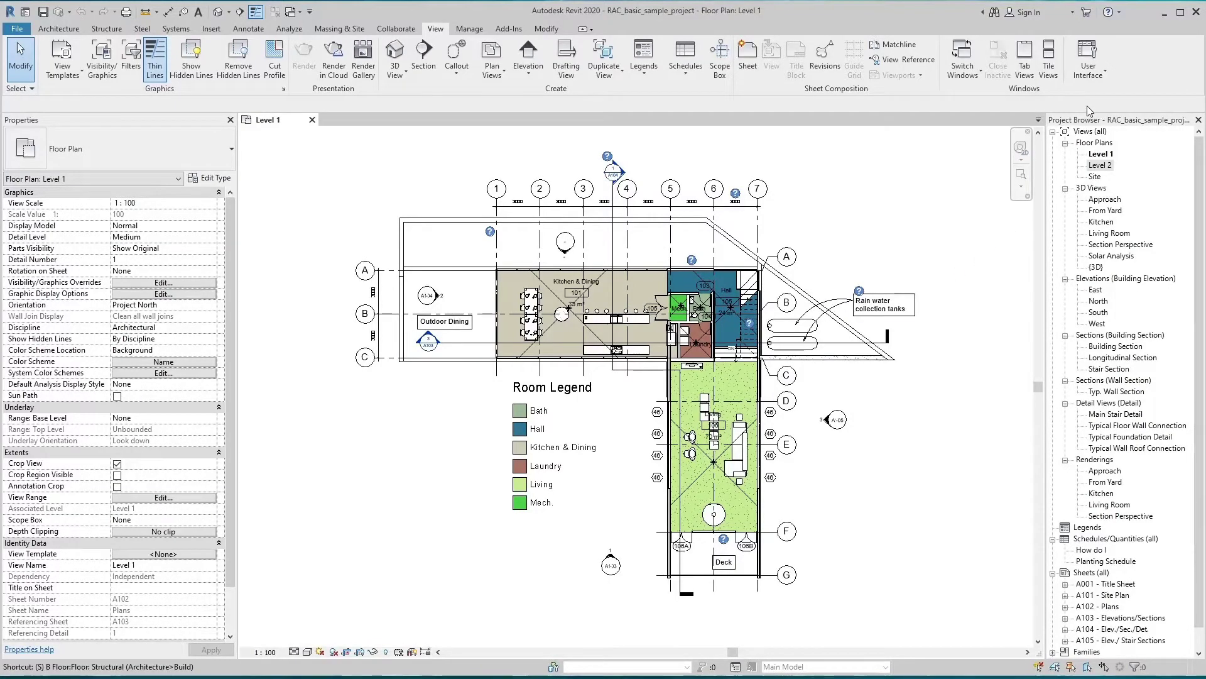
Step: Apply Zoom Sheet Size to the Level 1 plan and fit the whole plan back in the window
left_click(1022, 187)
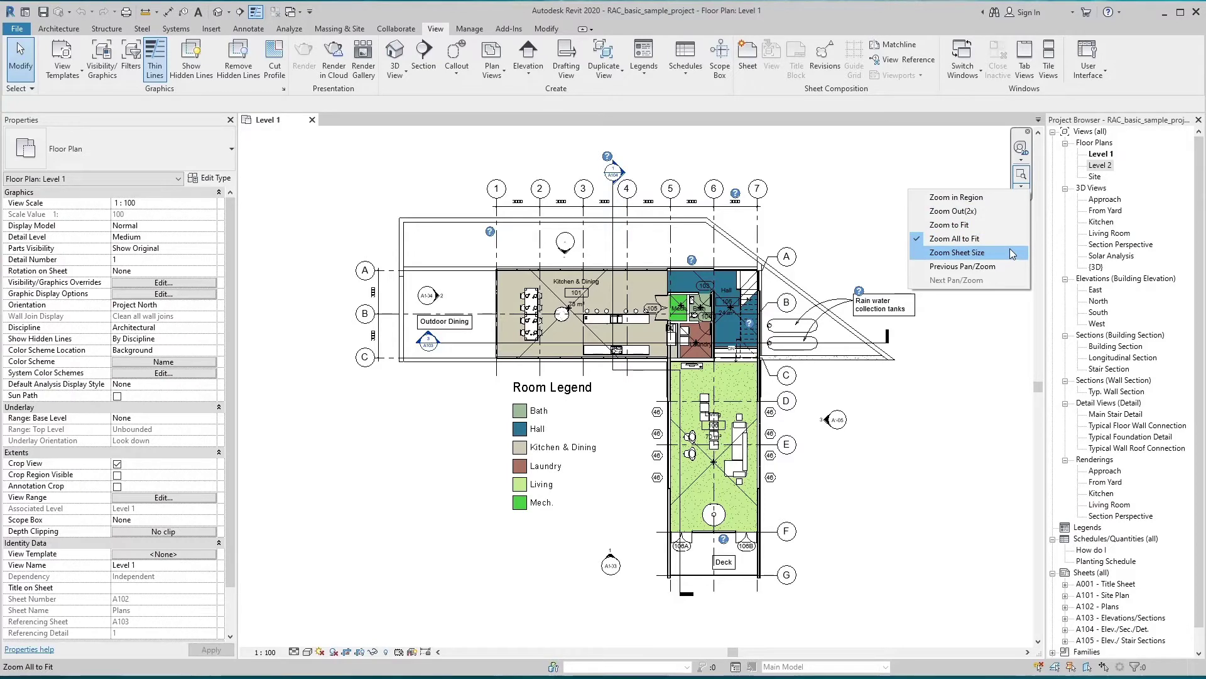
left_click(1012, 253)
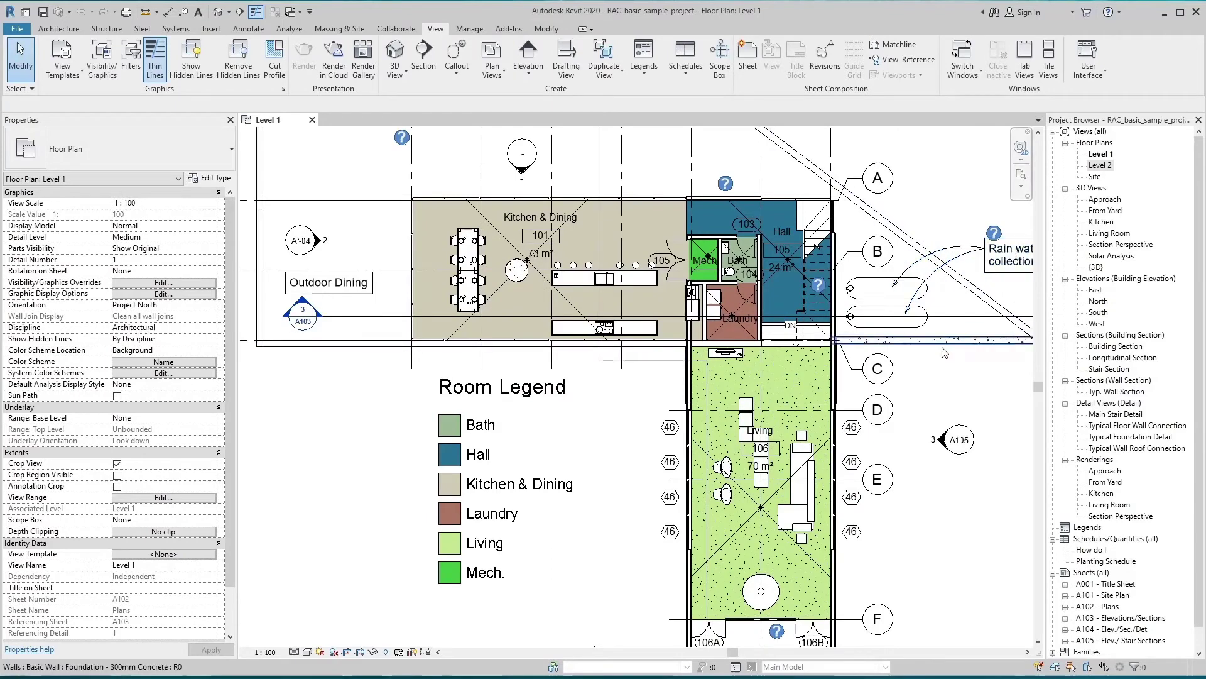
middle_click(942, 348)
middle_click(943, 348)
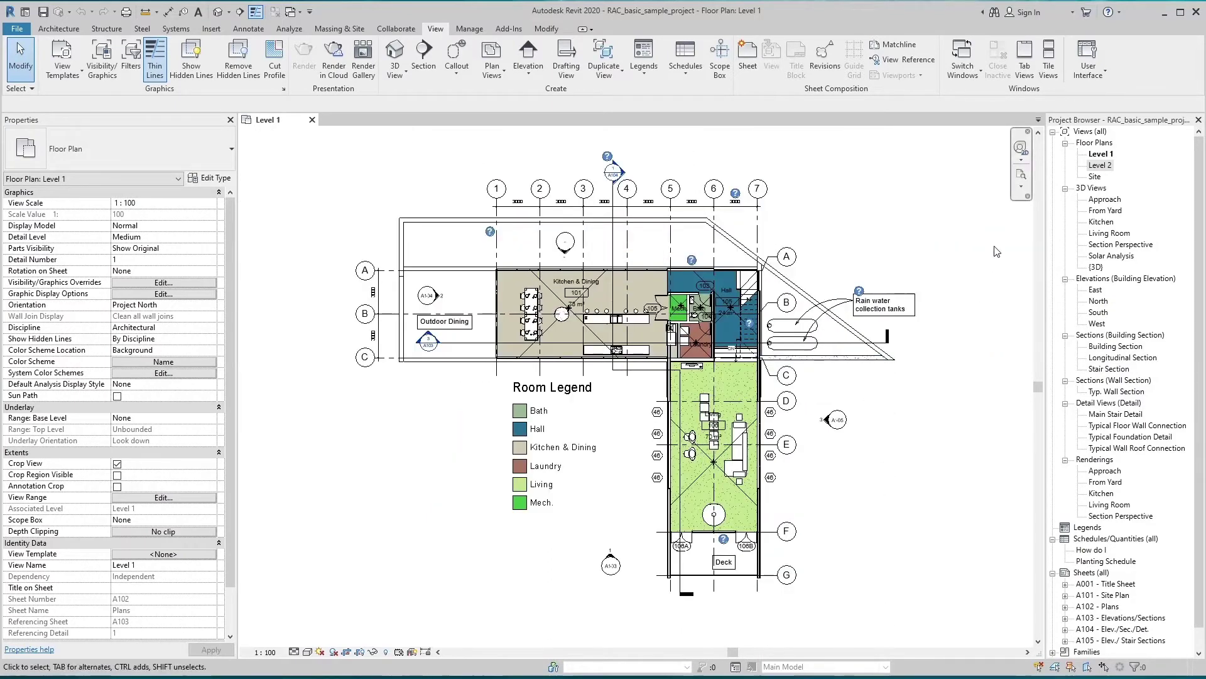
Step: Step through the Level 1 zoom history with Previous Pan/Zoom and Next Pan/Zoom
left_click(1022, 188)
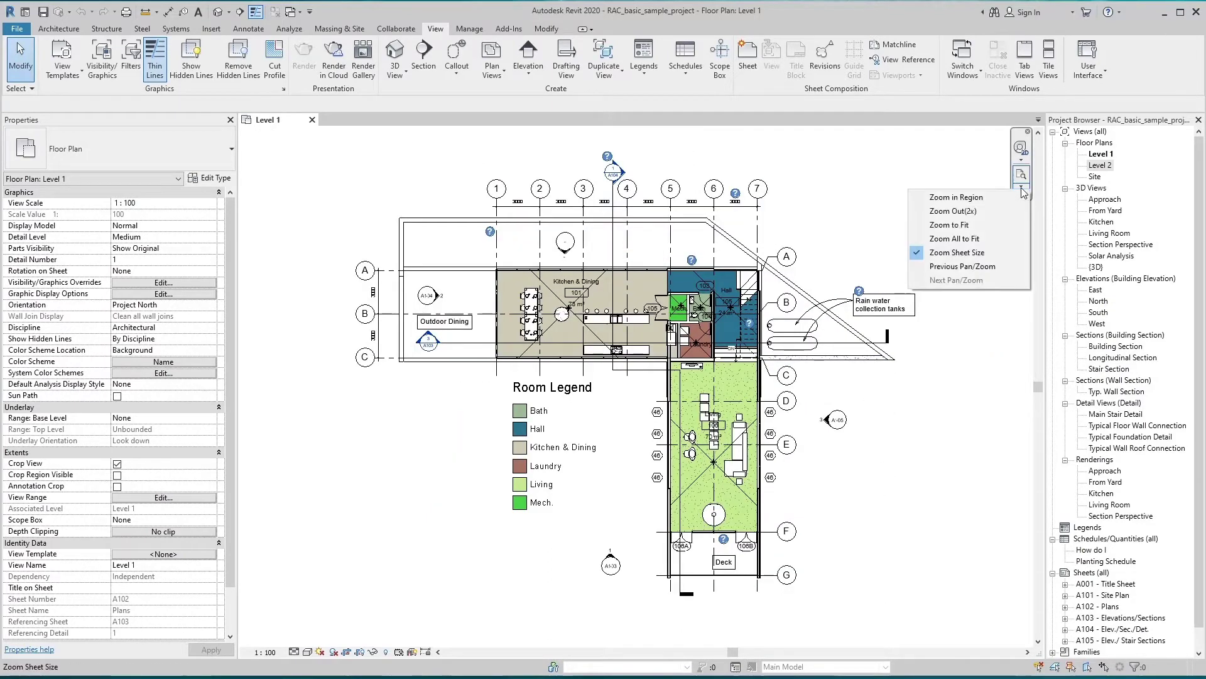
left_click(990, 269)
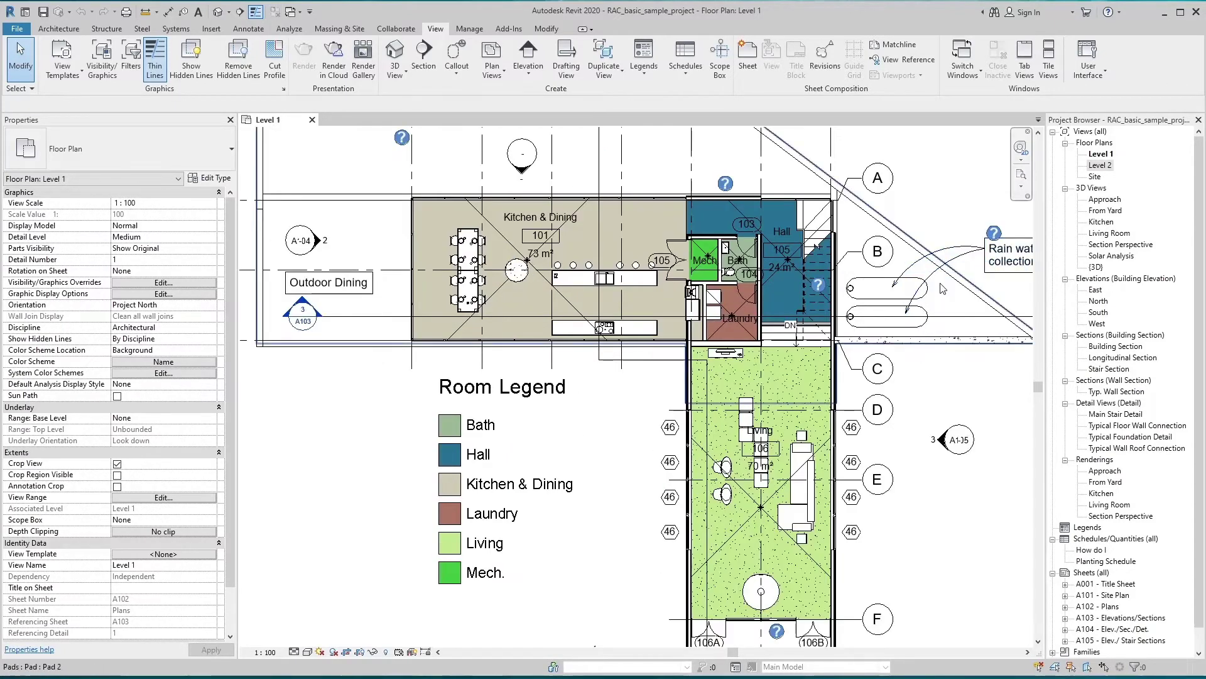
left_click(1021, 186)
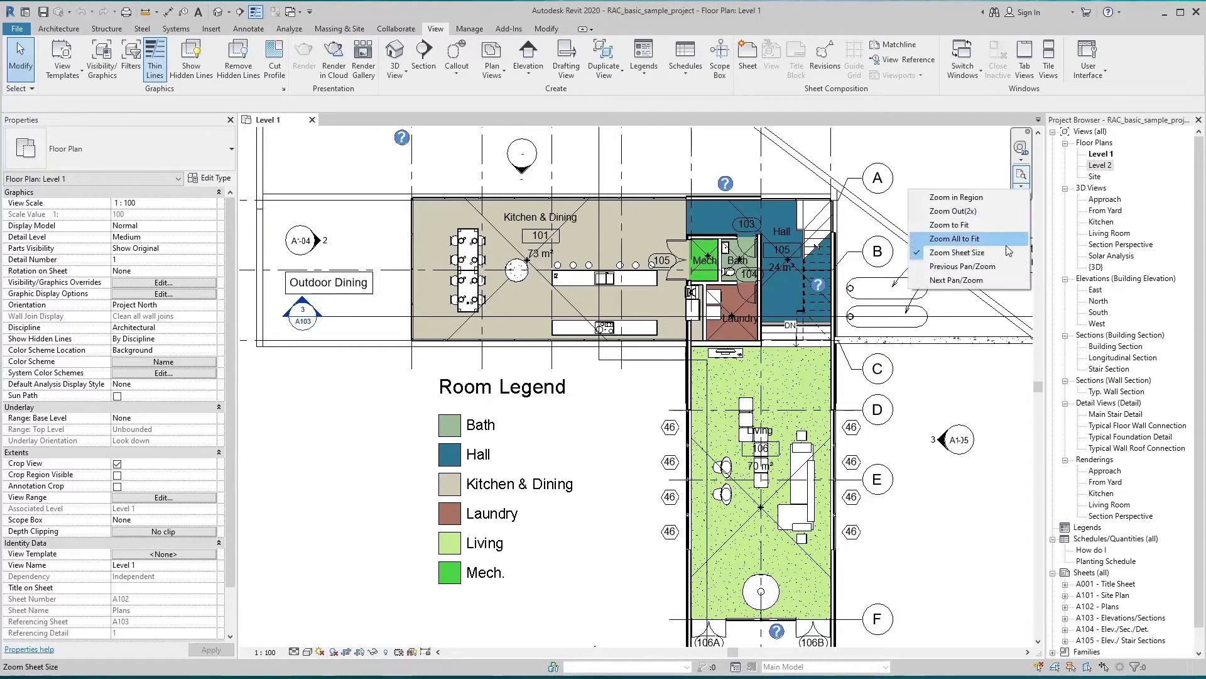
left_click(1001, 282)
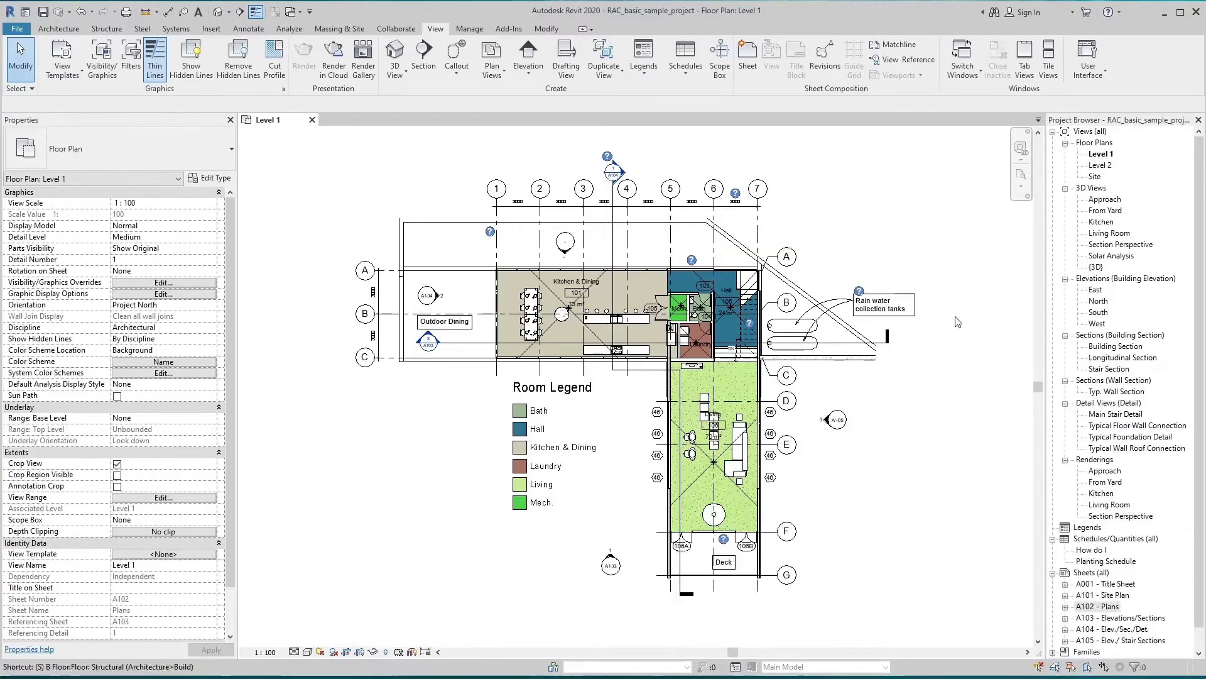
left_click(1021, 186)
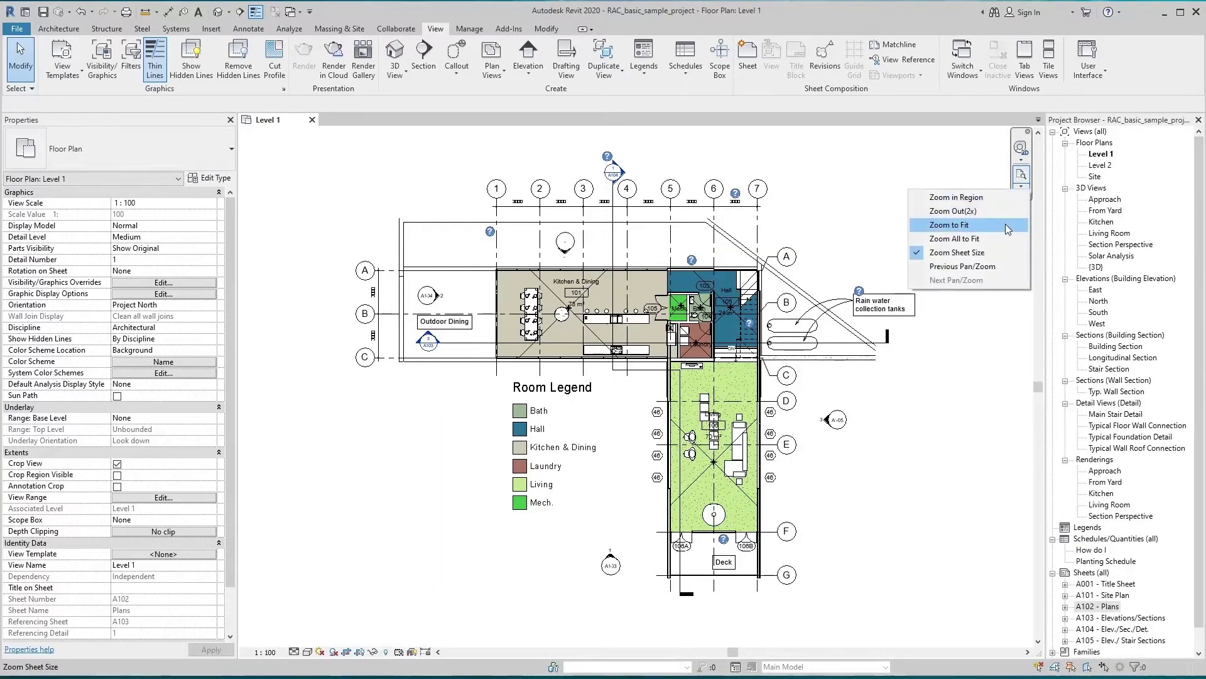
left_click(995, 302)
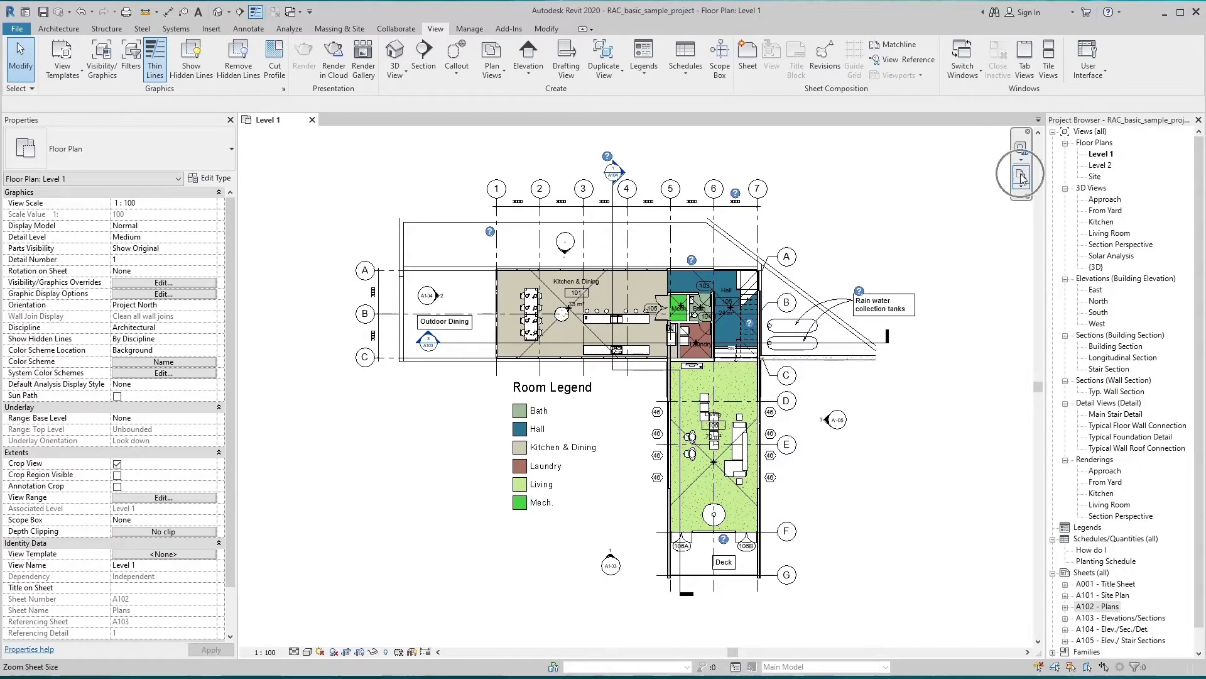
Step: Open sheet A102 - Plans and activate the Level 1 view on it
double_click(1105, 607)
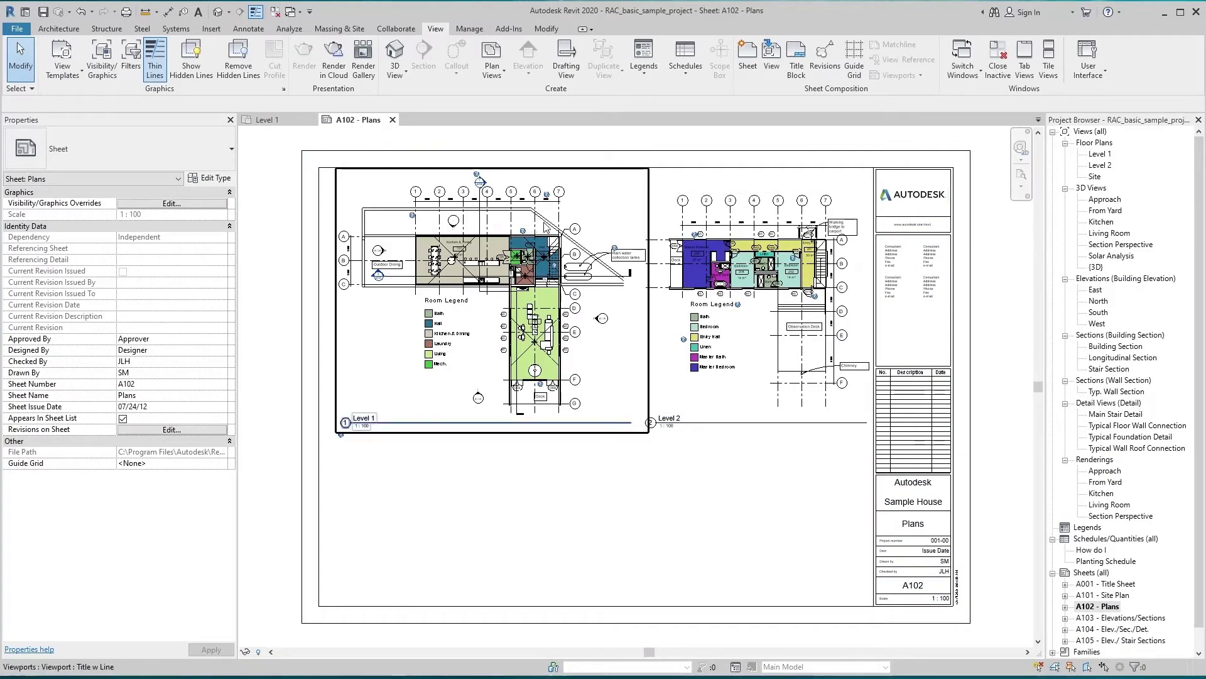
right_click(528, 254)
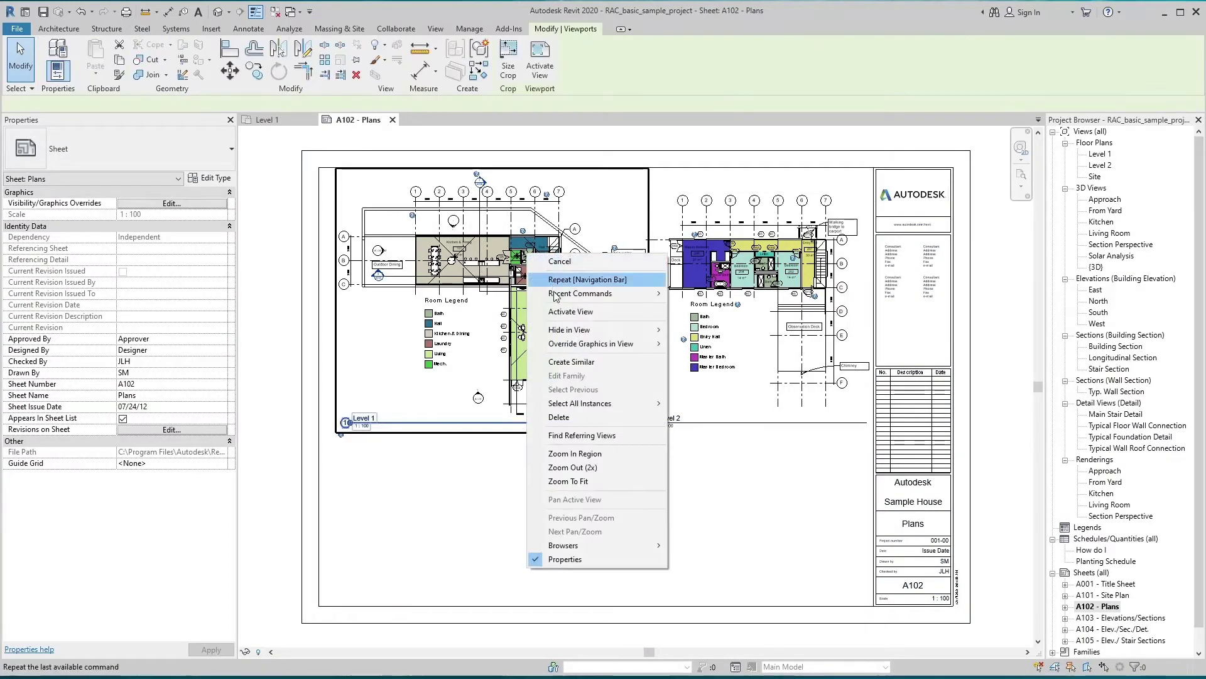
left_click(560, 312)
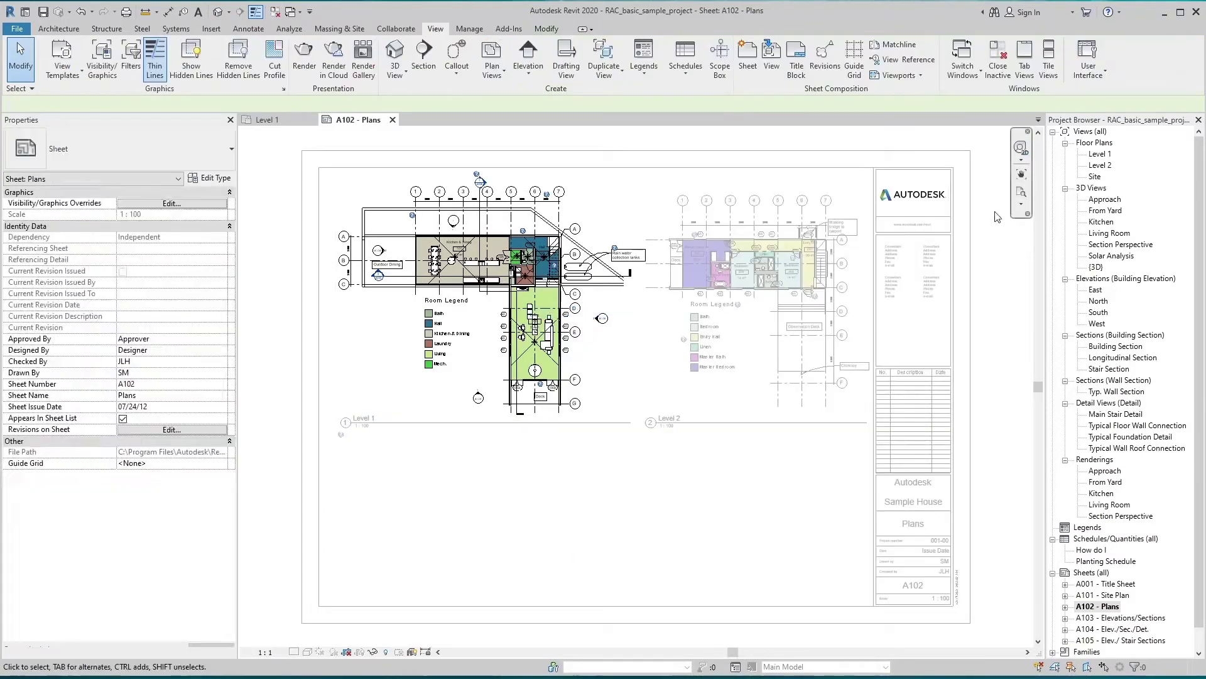
Step: Shift the Level 1 plan slightly to the left on the sheet with Pan Active View
left_click(1022, 176)
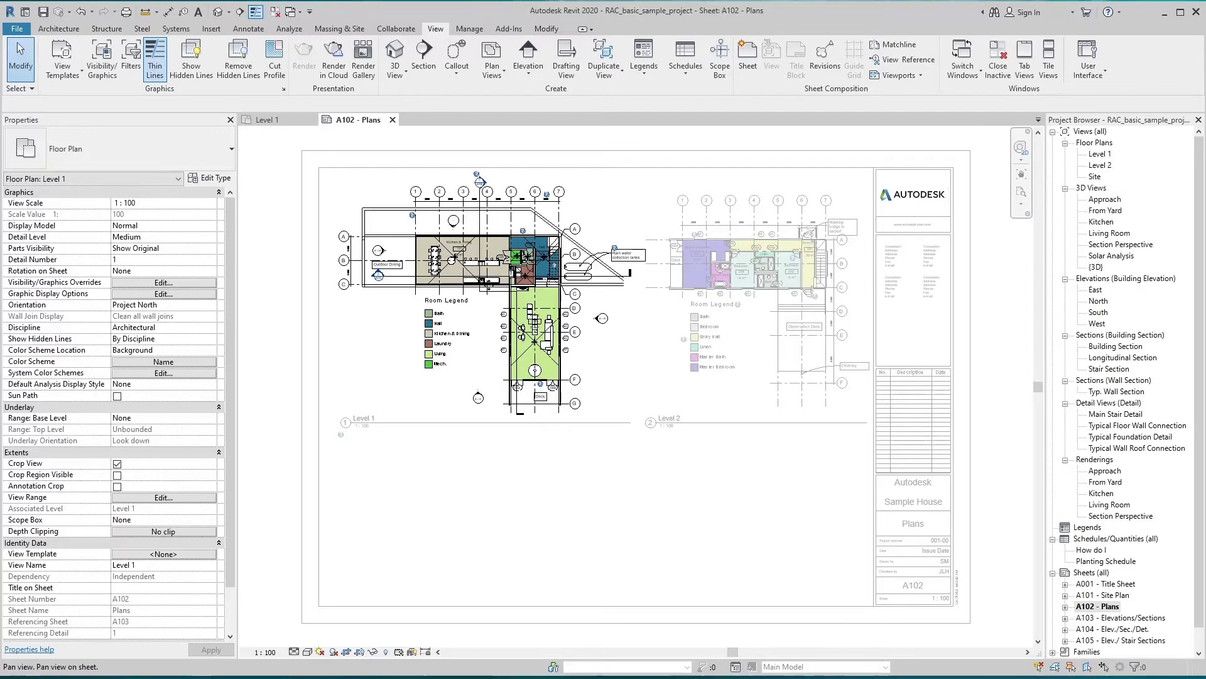
mouse_move(503, 314)
left_mouse_down()
mouse_move(469, 288)
mouse_move(459, 297)
mouse_move(467, 319)
mouse_move(499, 315)
left_mouse_up()
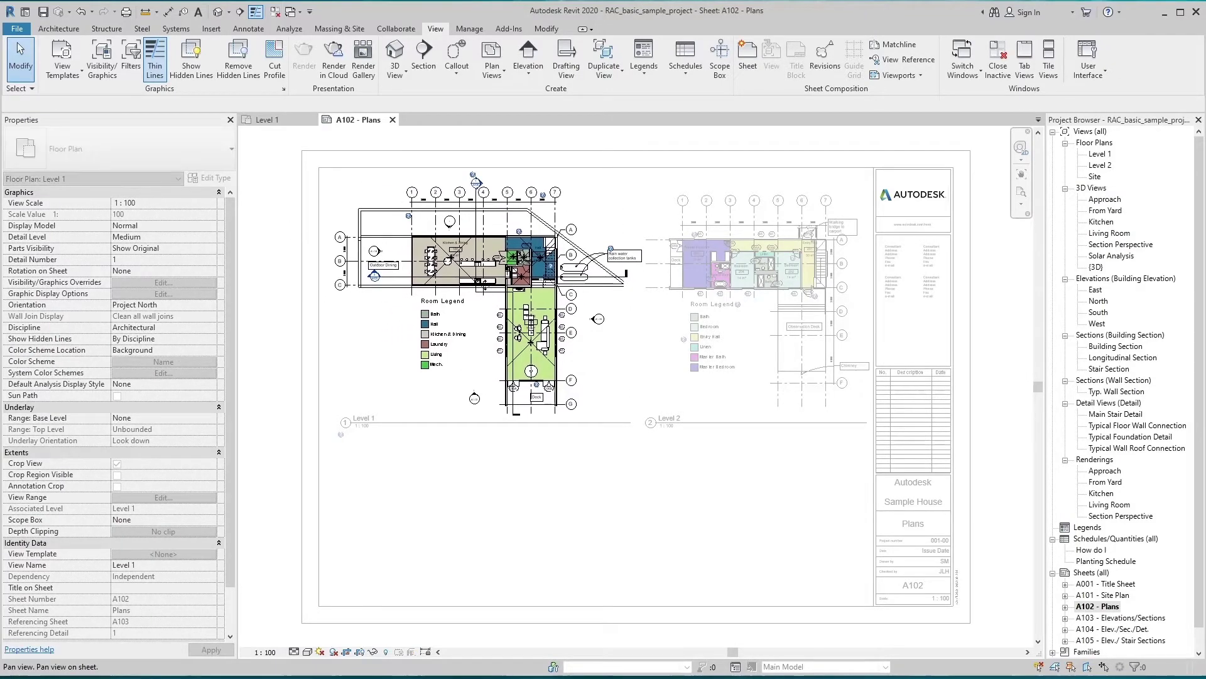
key("Escape")
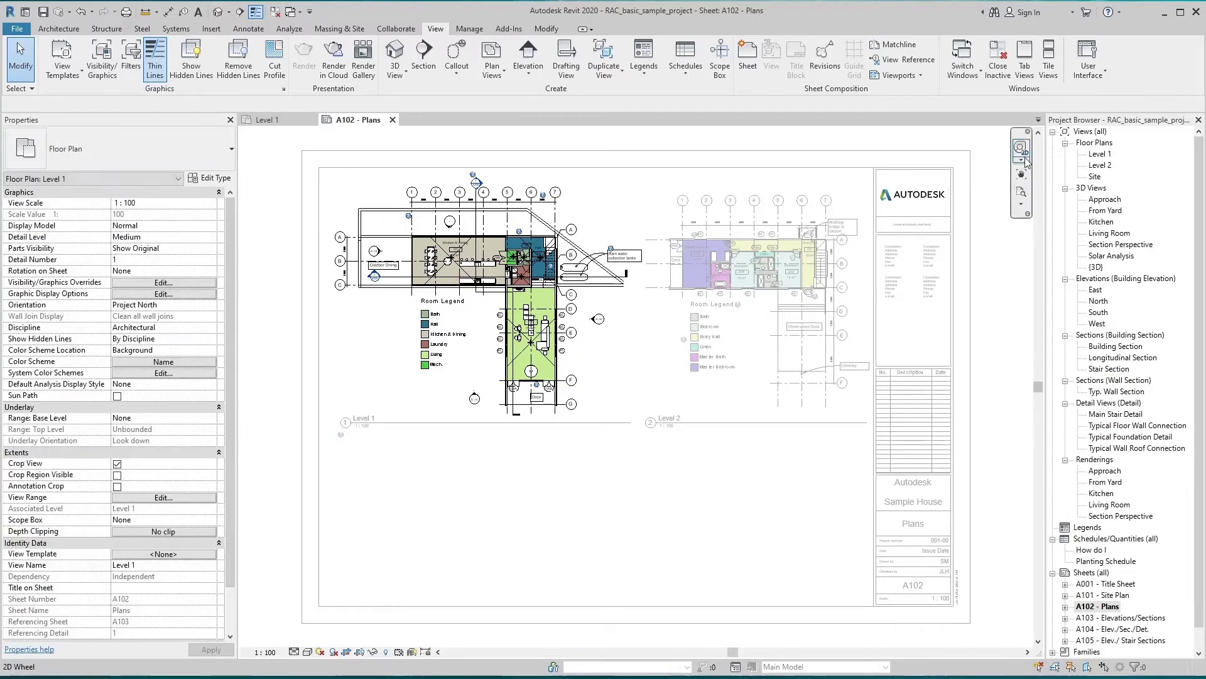
key("ctrl")
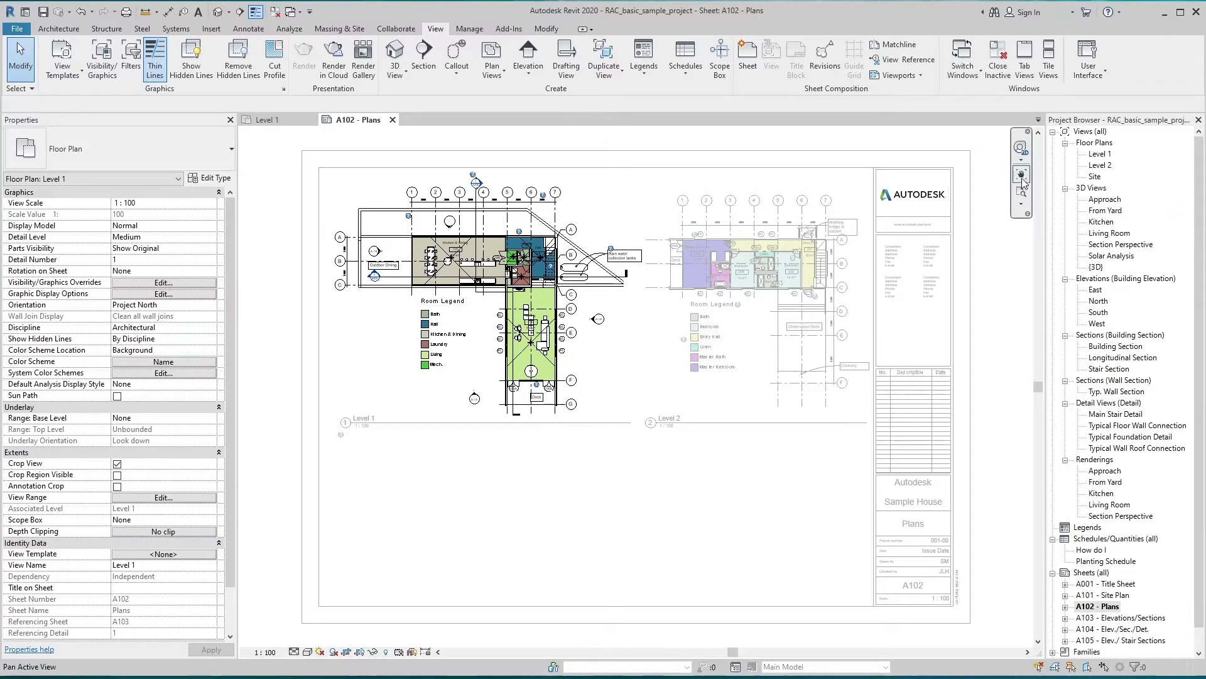
Step: Hide the SteeringWheels, Pan Active View and Zoom tools from the navigation bar
left_click(1028, 215)
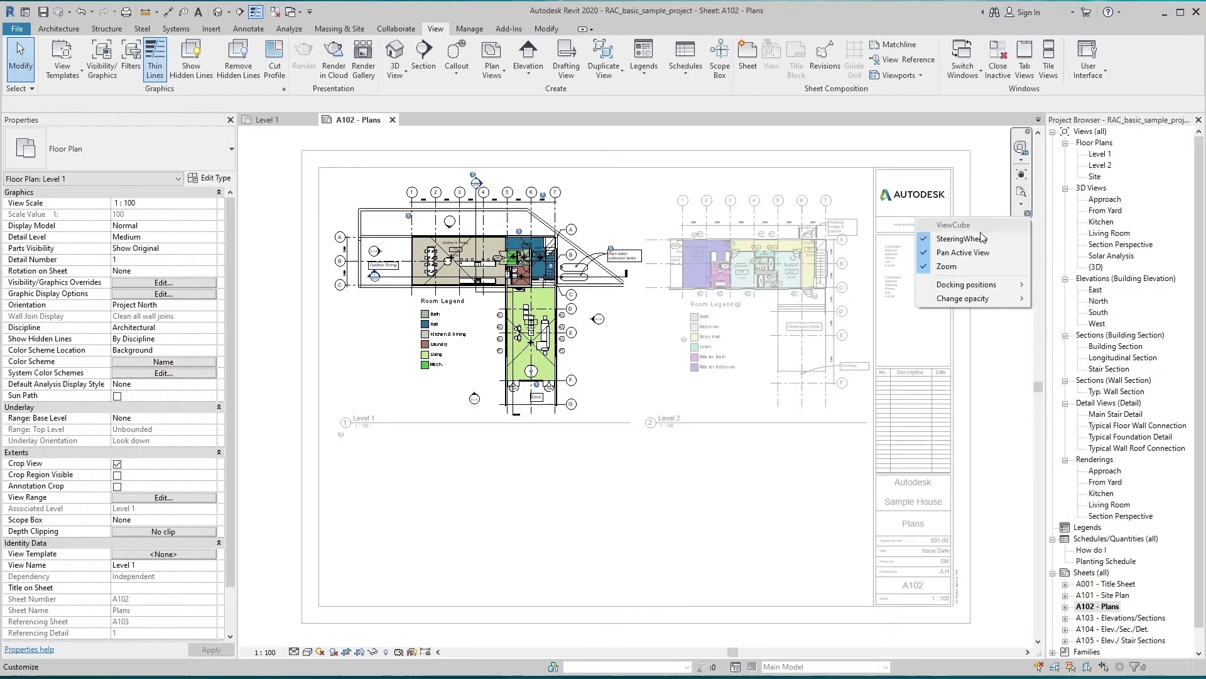
left_click(961, 239)
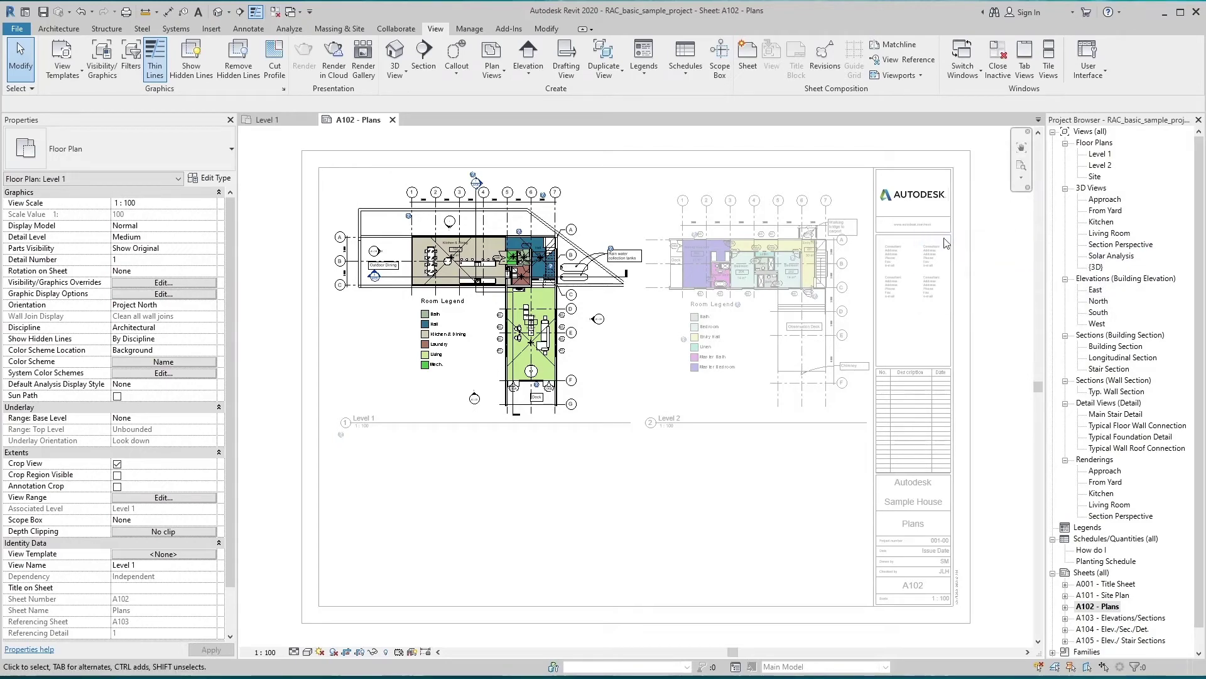
left_click(1029, 190)
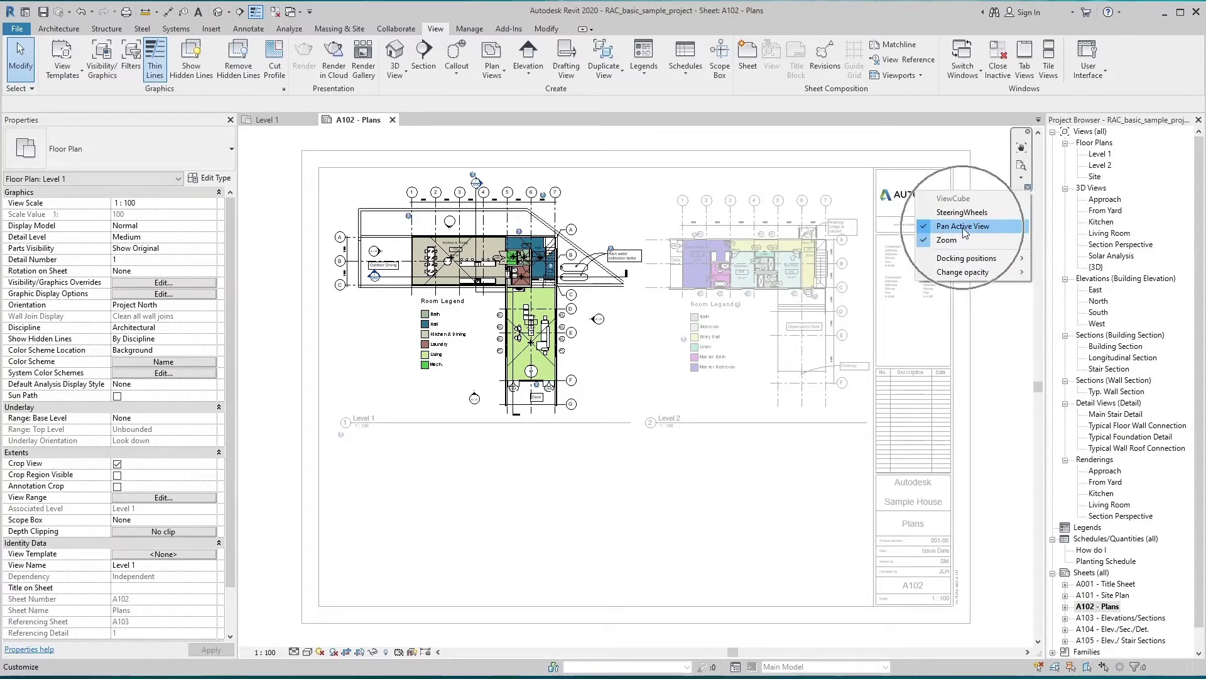
left_click(929, 228)
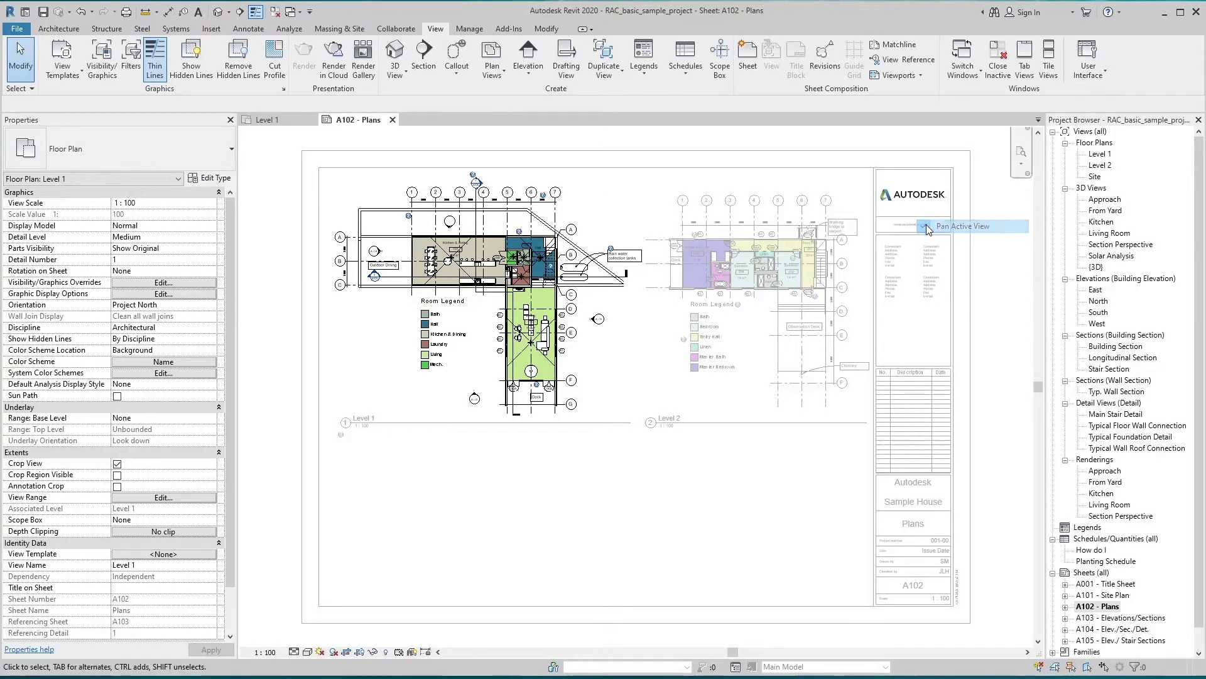
left_click(1029, 173)
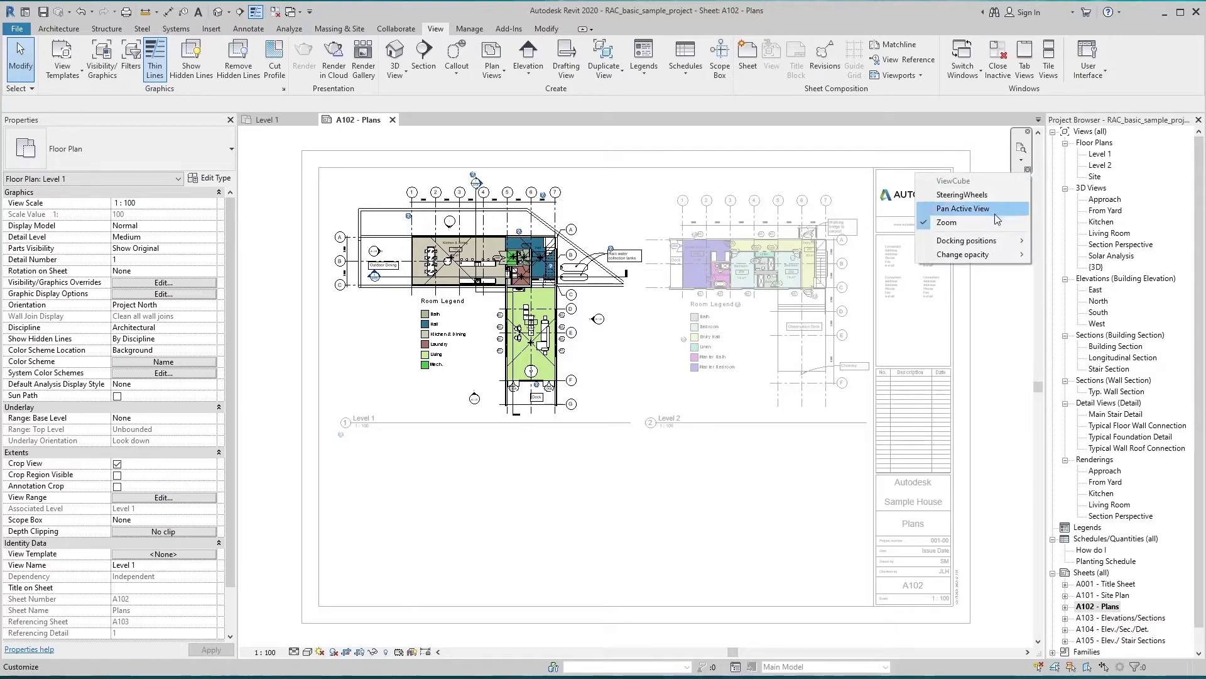
left_click(929, 225)
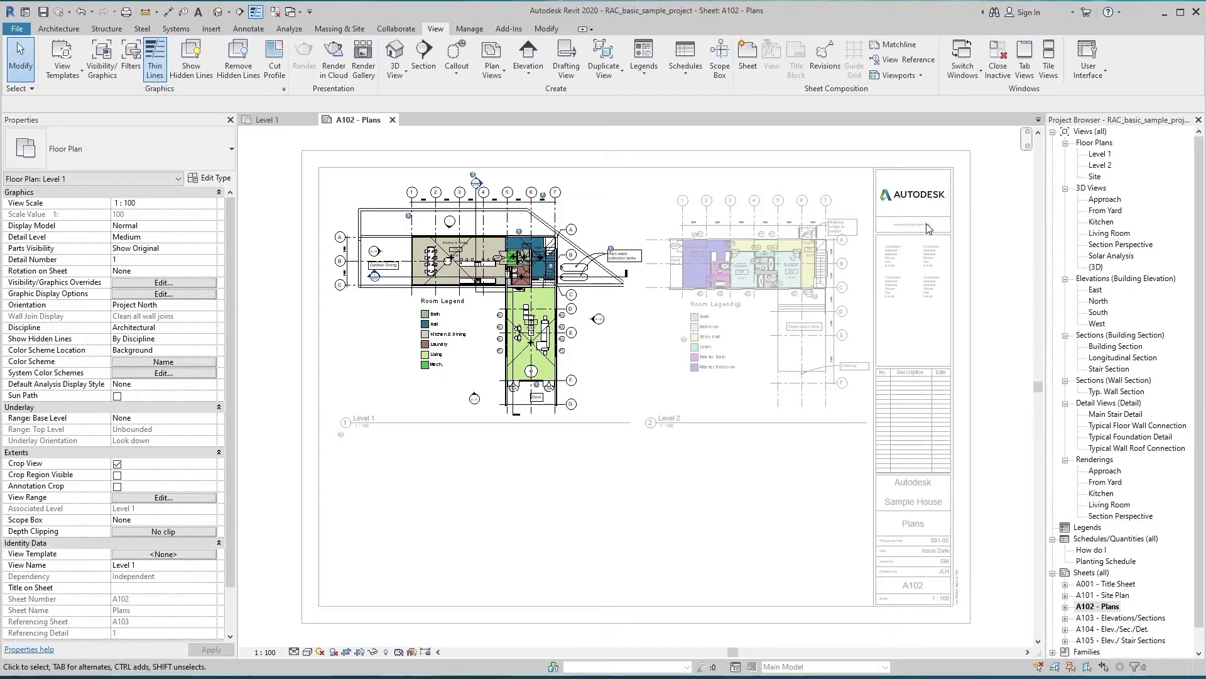
Step: Restore the SteeringWheels, Pan Active View and Zoom tools on the navigation bar
left_click(1027, 146)
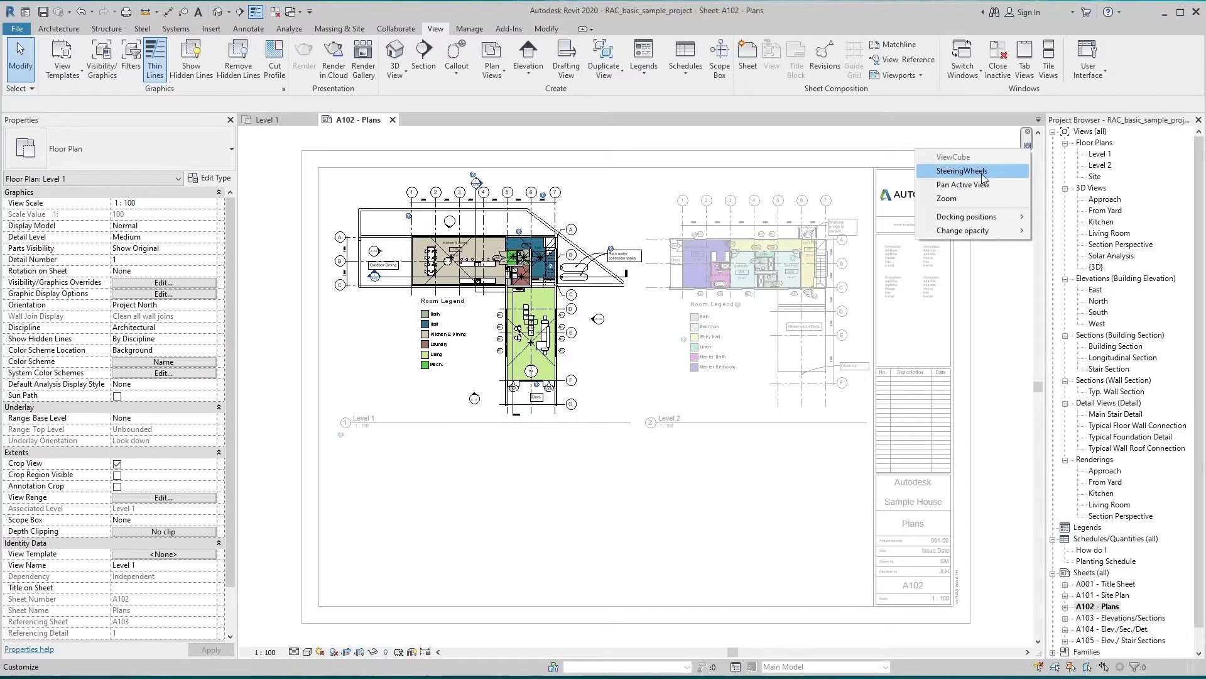
left_click(981, 173)
left_click(1028, 169)
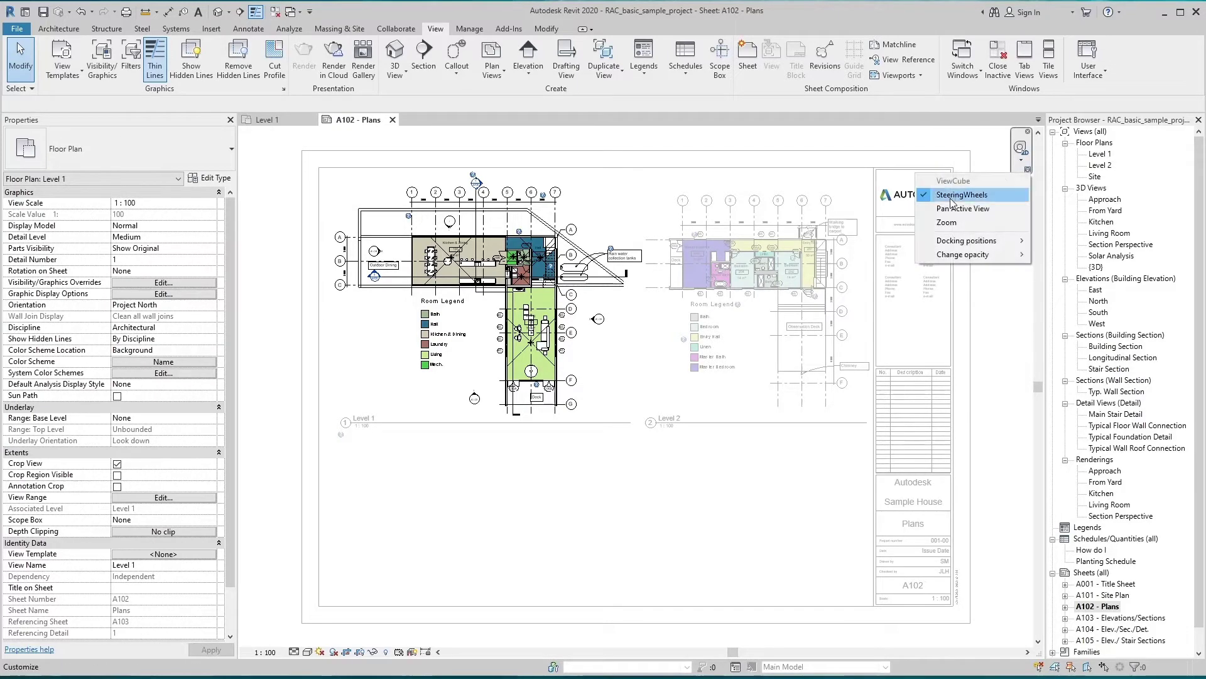
left_click(955, 208)
left_click(1029, 192)
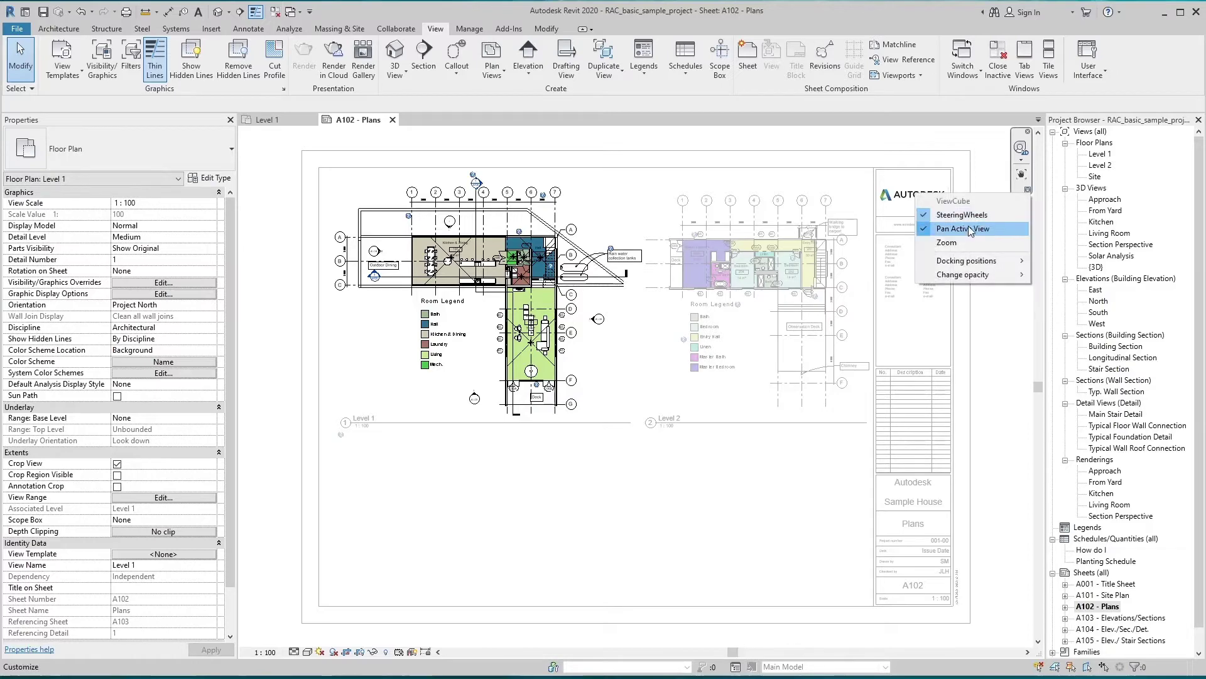
left_click(1012, 243)
left_click(1028, 215)
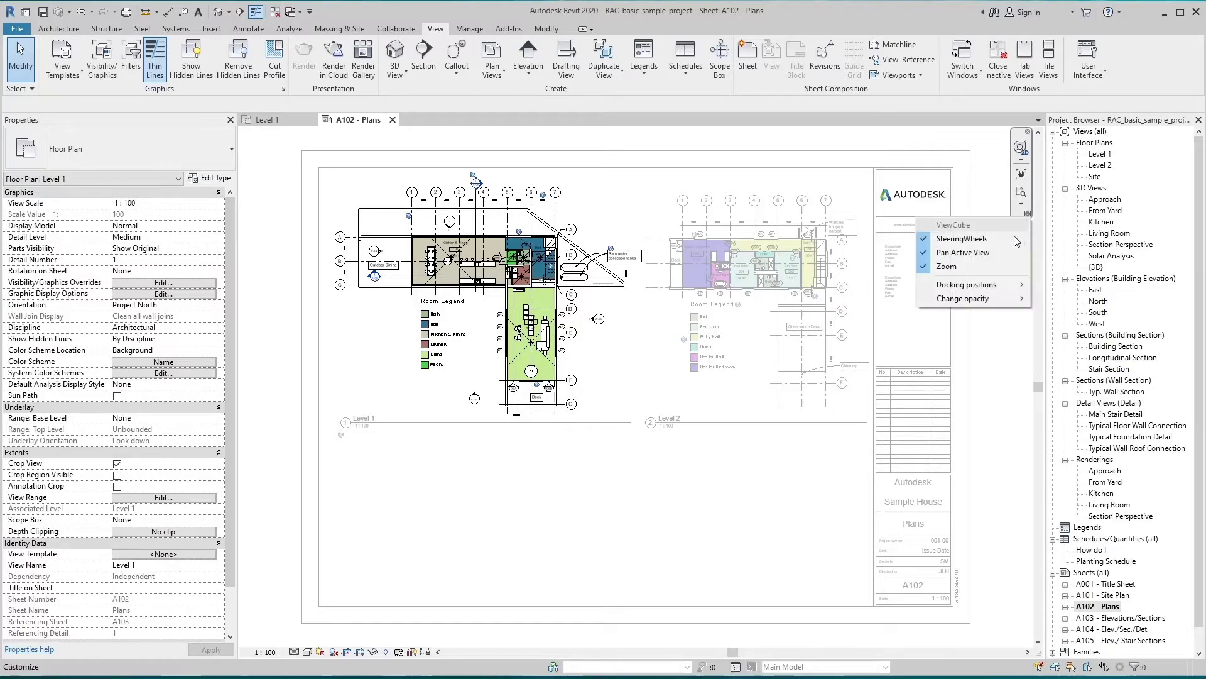
Step: Unlink the navigation bar from the ViewCube and move the bar a little lower in the view
left_click(973, 253)
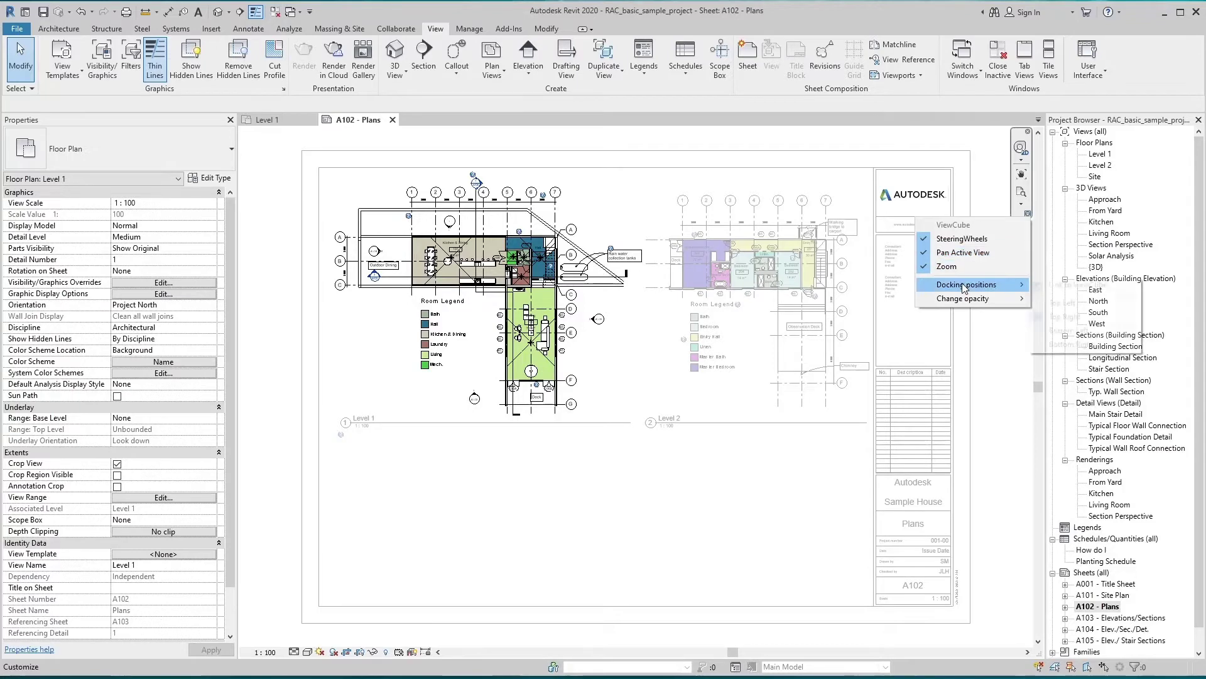
mouse_move(963, 285)
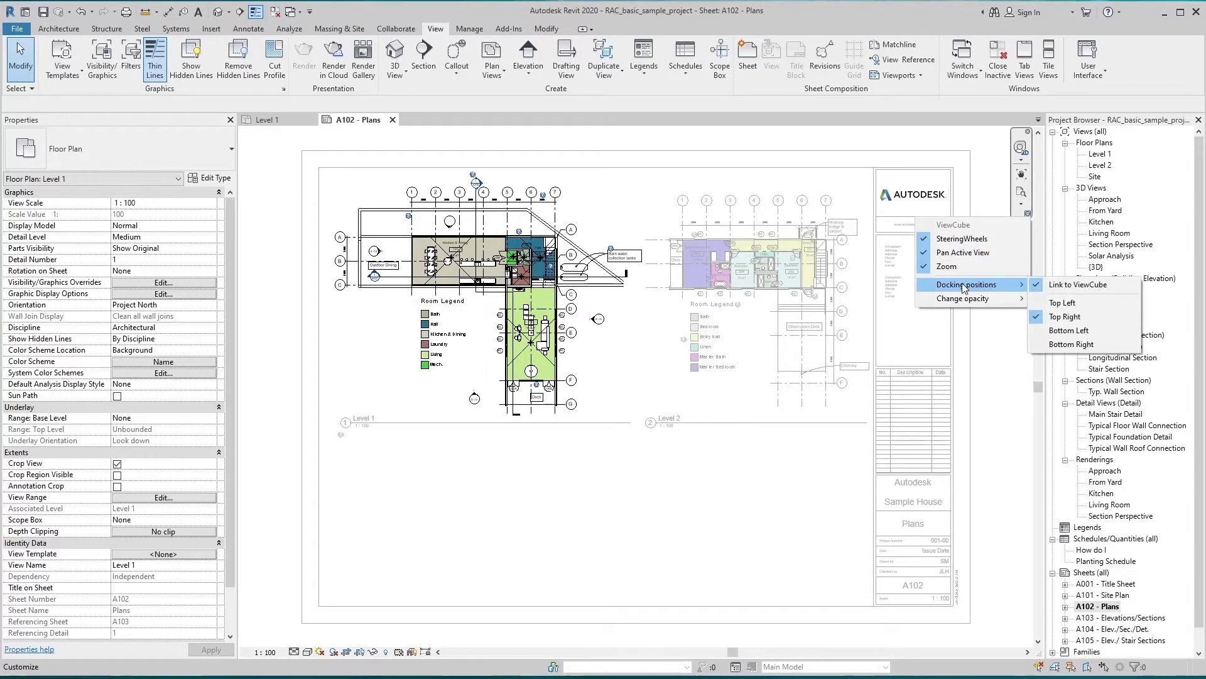
left_click(1040, 288)
left_click_drag(1015, 127, 1012, 263)
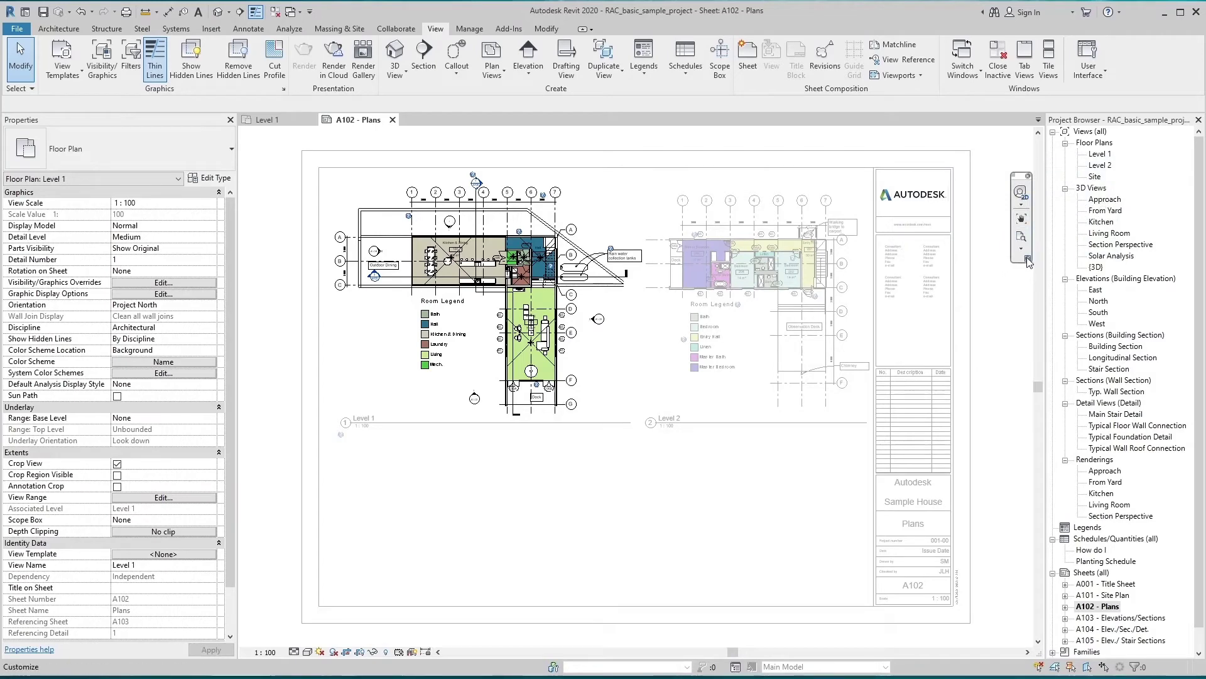
Step: Link the navigation bar's docking position to the ViewCube again
left_click(1028, 258)
mouse_move(1005, 330)
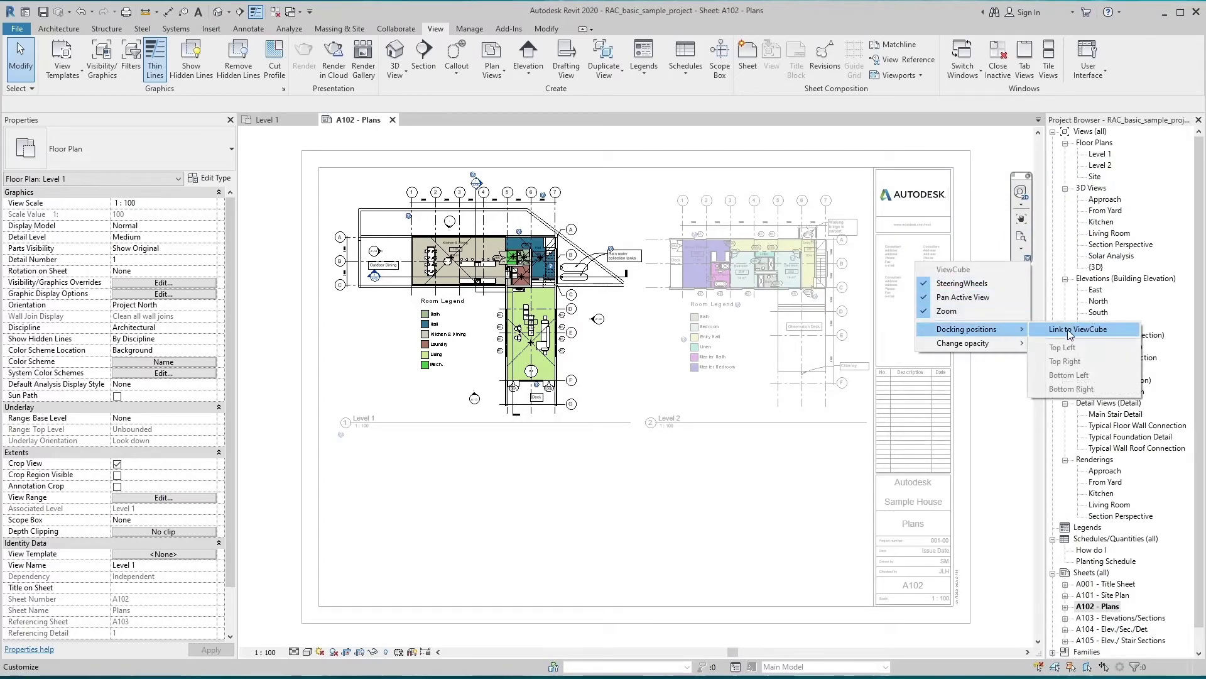
left_click(1068, 329)
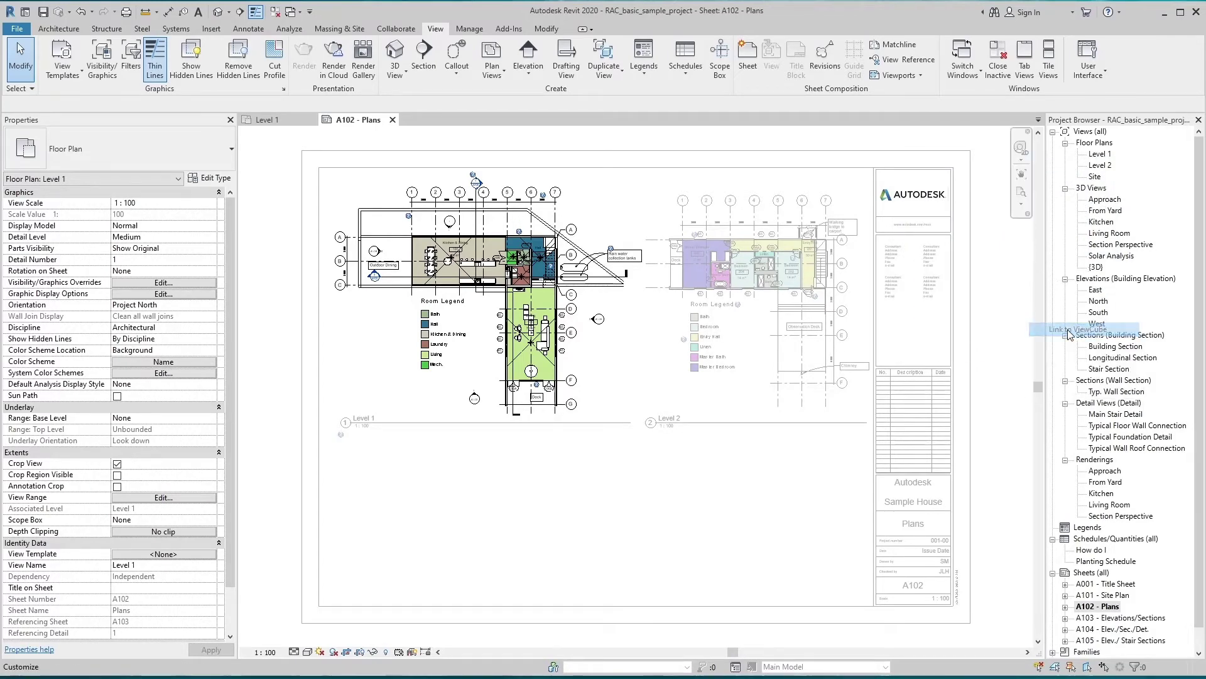
Step: Set the navigation bar's opacity to 25%
left_click(1028, 216)
key("Escape")
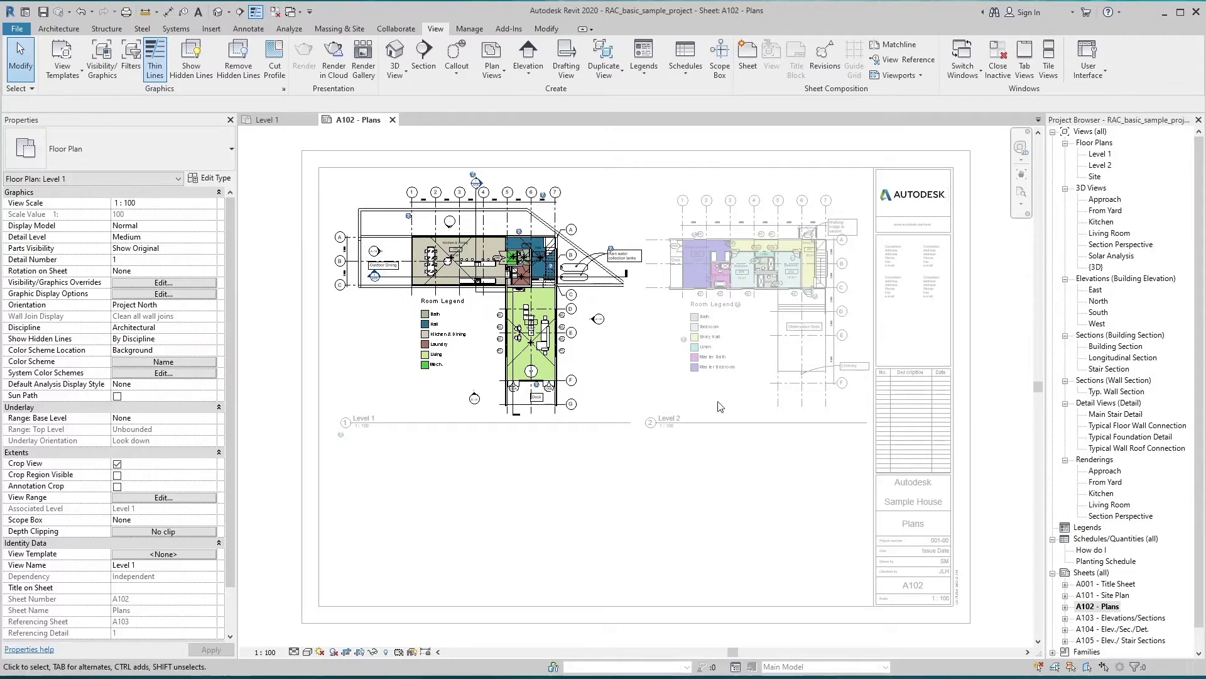
left_click(990, 607)
left_click(1028, 215)
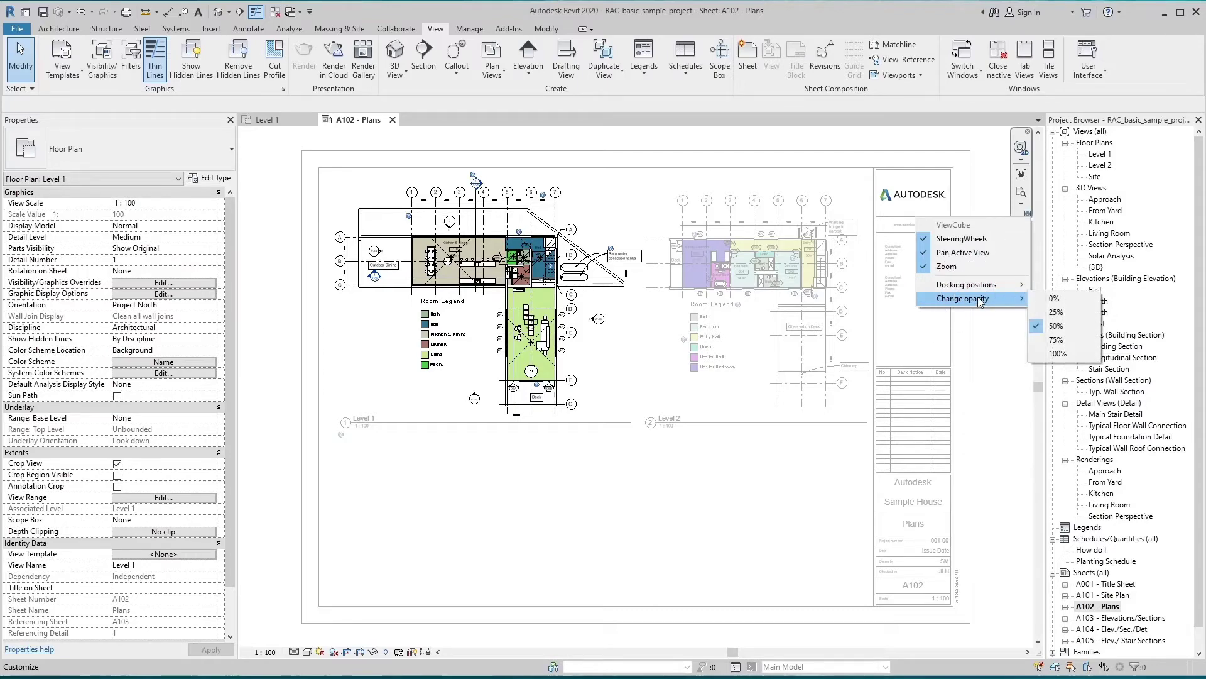
left_click(1057, 312)
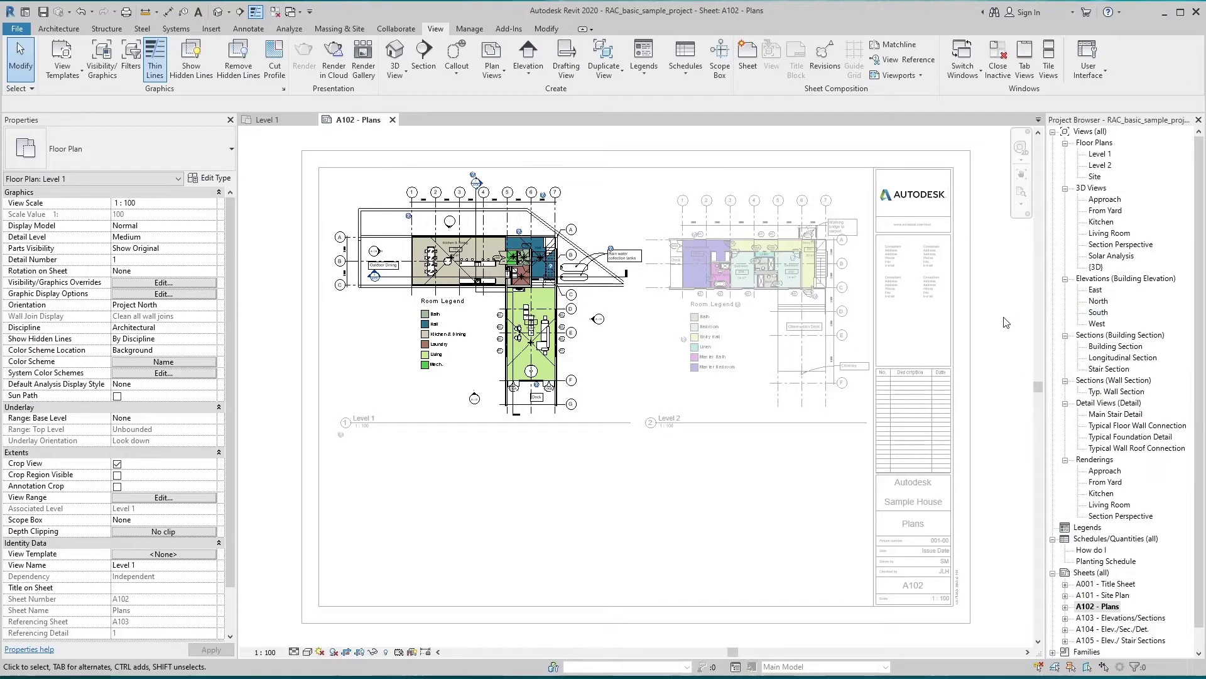
Step: Try navigation bar opacities of 75% and 0%, in that order
left_click(1028, 214)
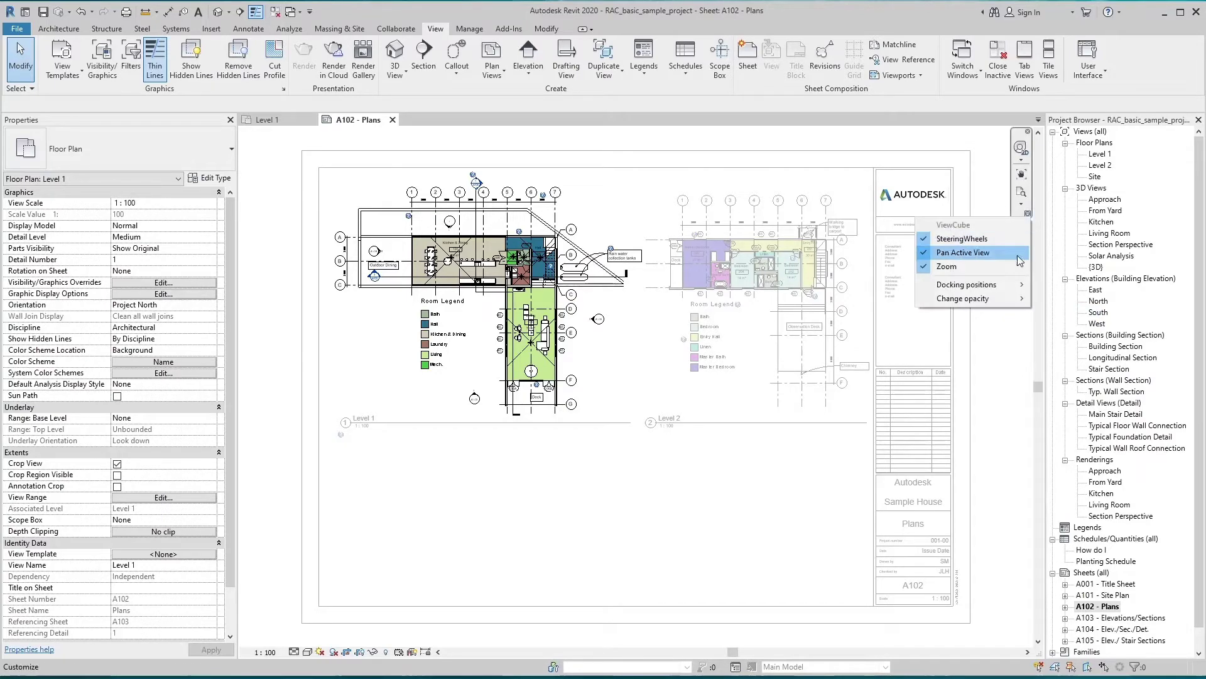
mouse_move(1008, 298)
left_click(1062, 338)
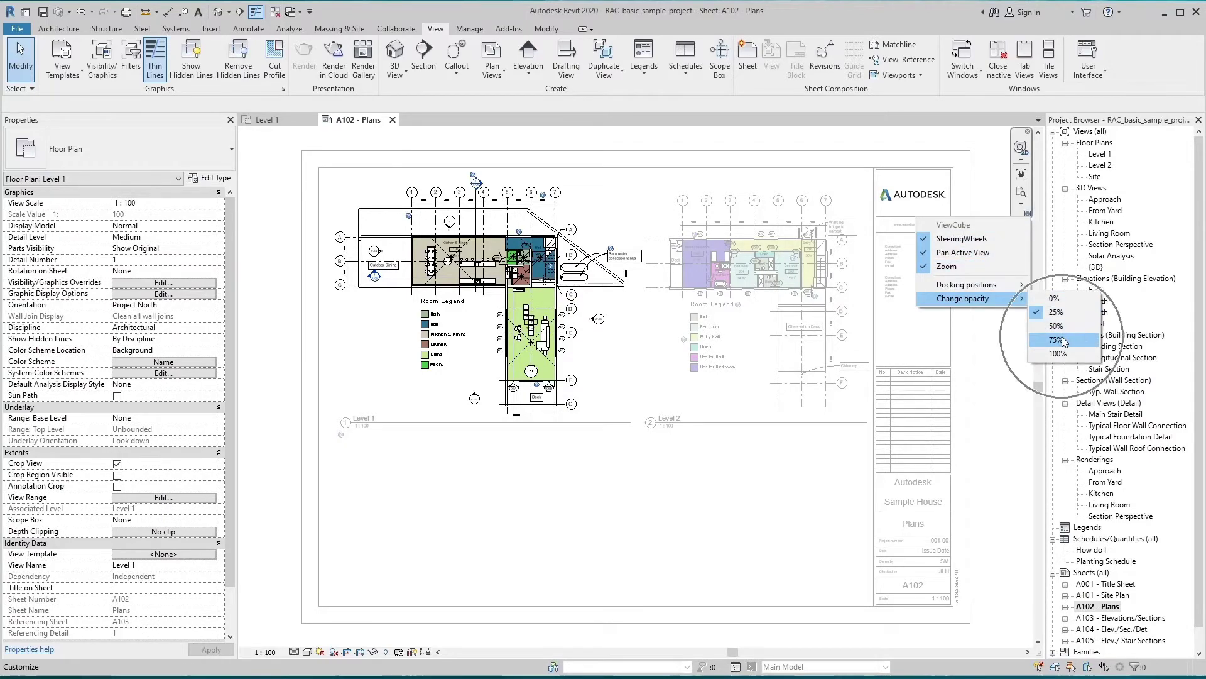
left_click(1028, 214)
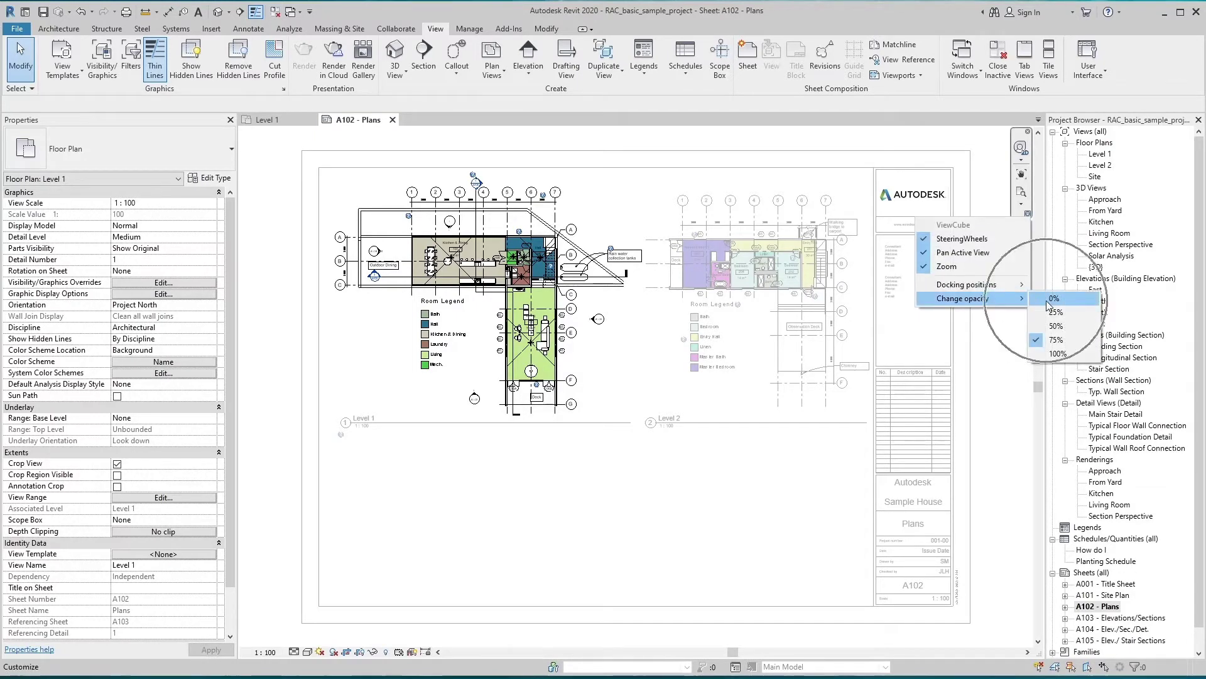
left_click(1046, 299)
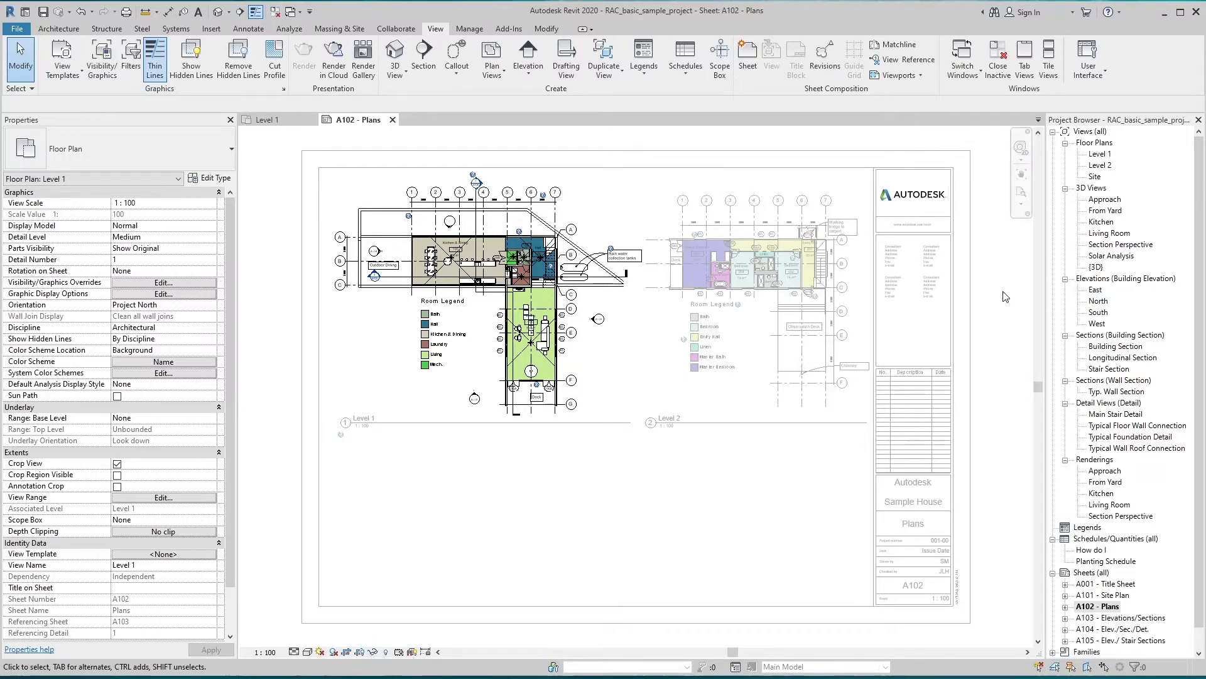
Step: Raise the navigation bar's opacity back to a mid-range level
mouse_move(1017, 255)
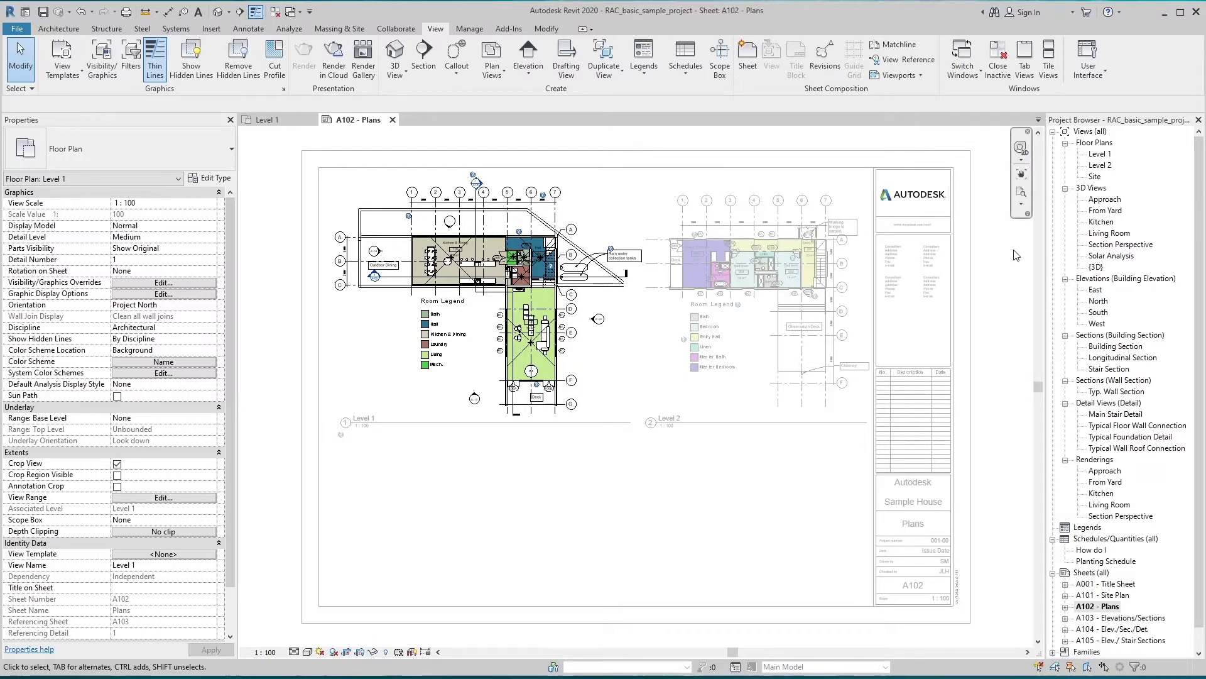
left_click(1028, 215)
left_click(1055, 332)
Step: Close the navigation bar and turn its display back on in the user interface settings
left_click(1028, 134)
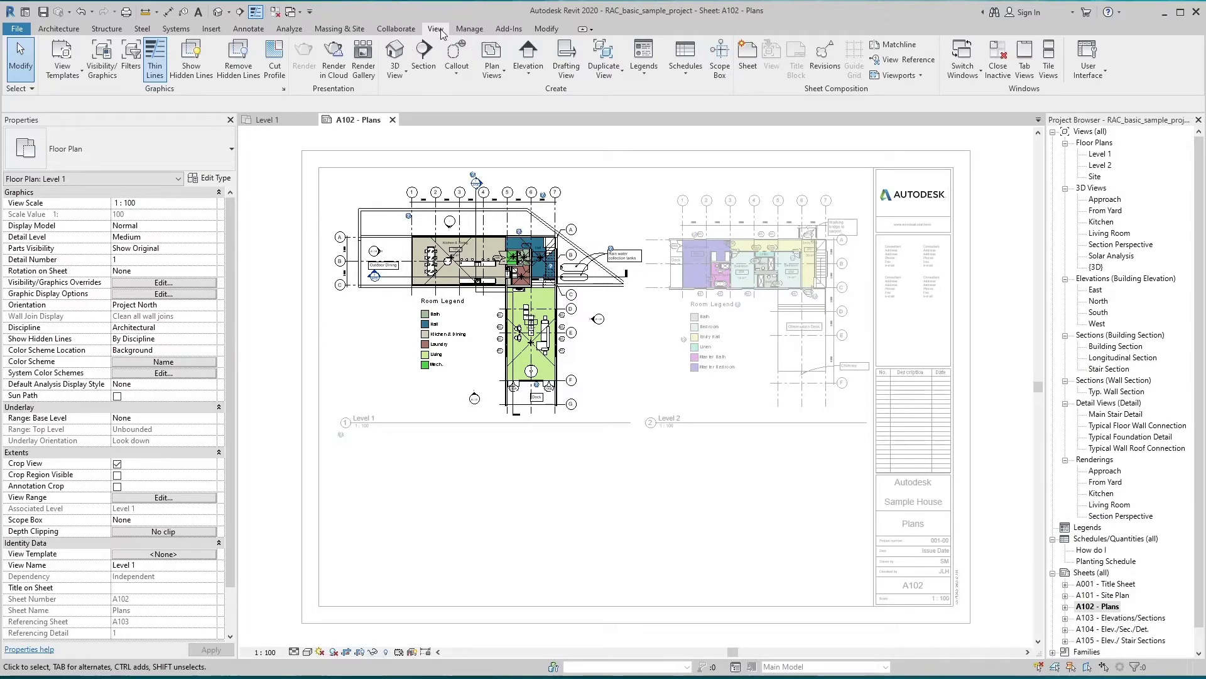
left_click(1103, 72)
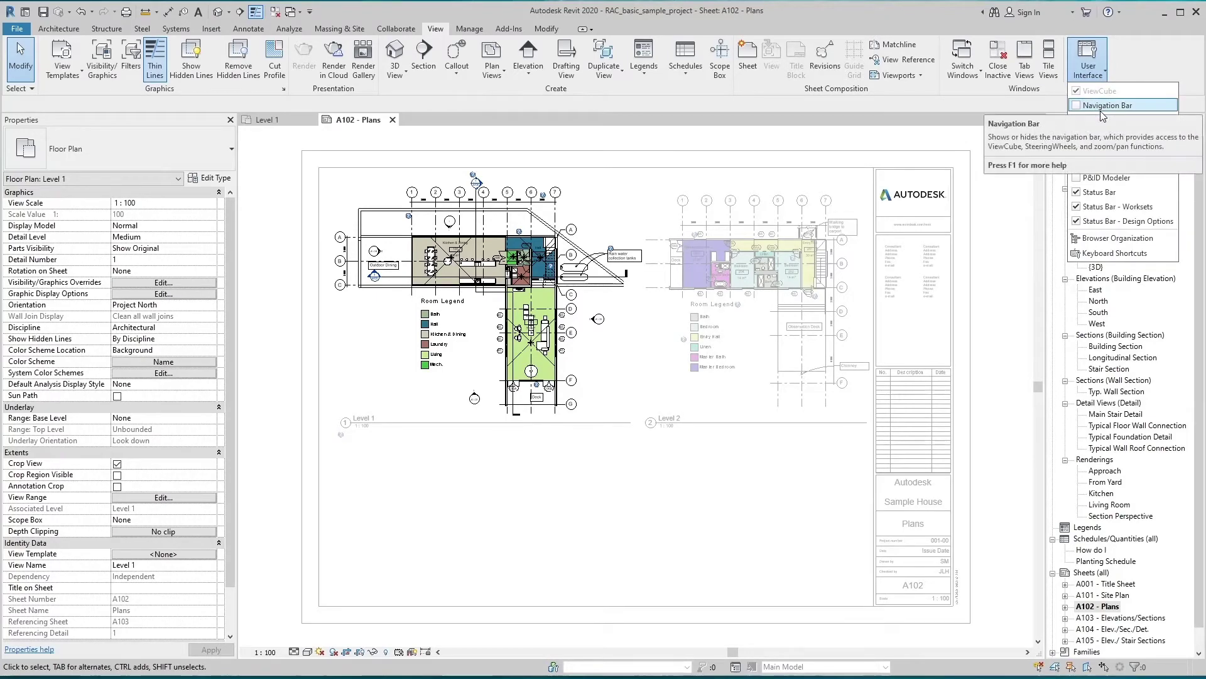
left_click(1084, 107)
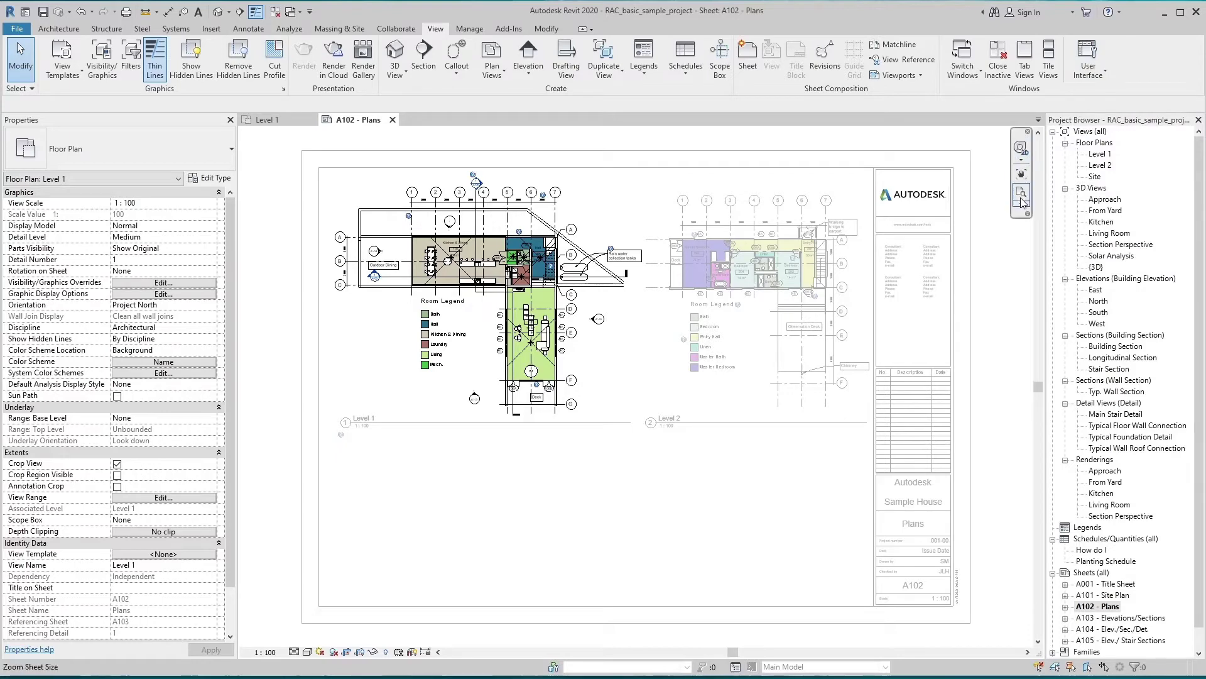
Step: Undo the panning of the activated Level 1 view and close the A102 - Plans sheet
key("ctrl")
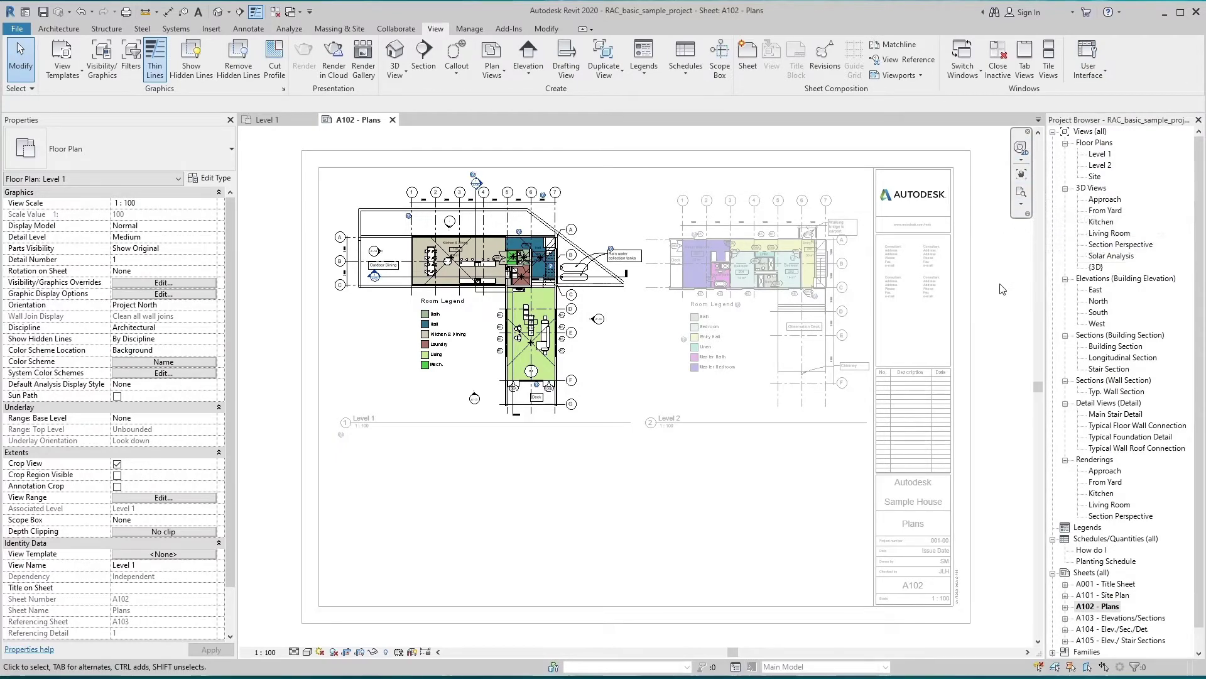
key("ctrl+z")
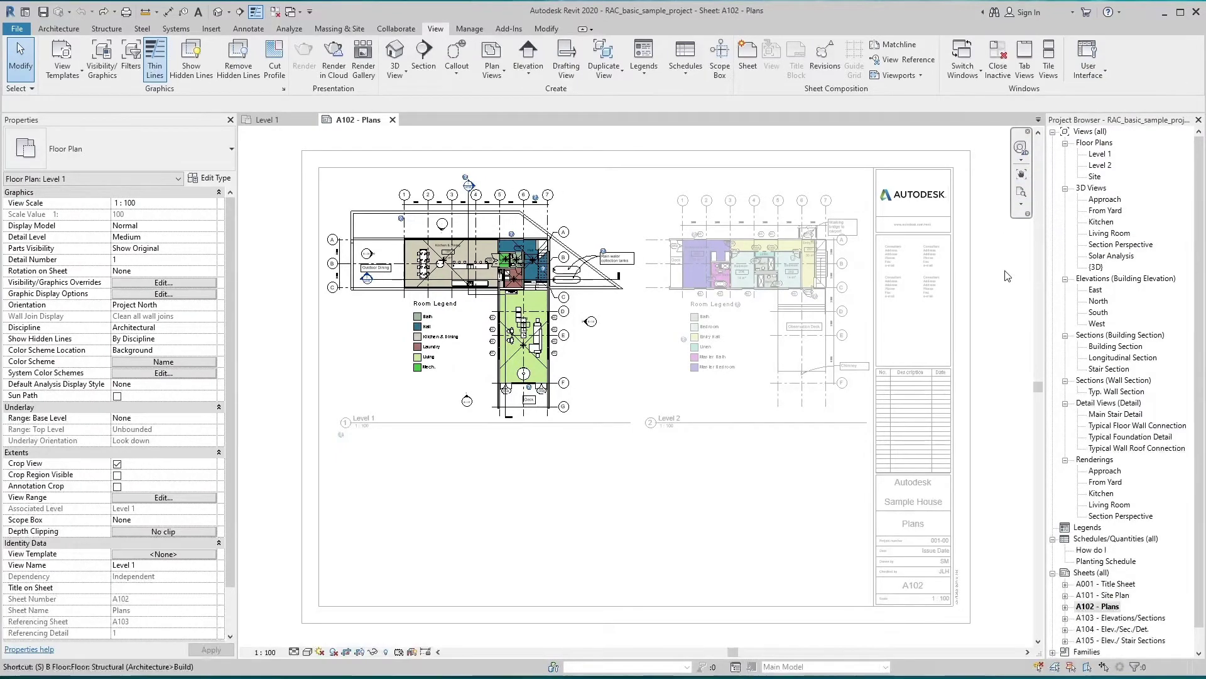
left_click(393, 120)
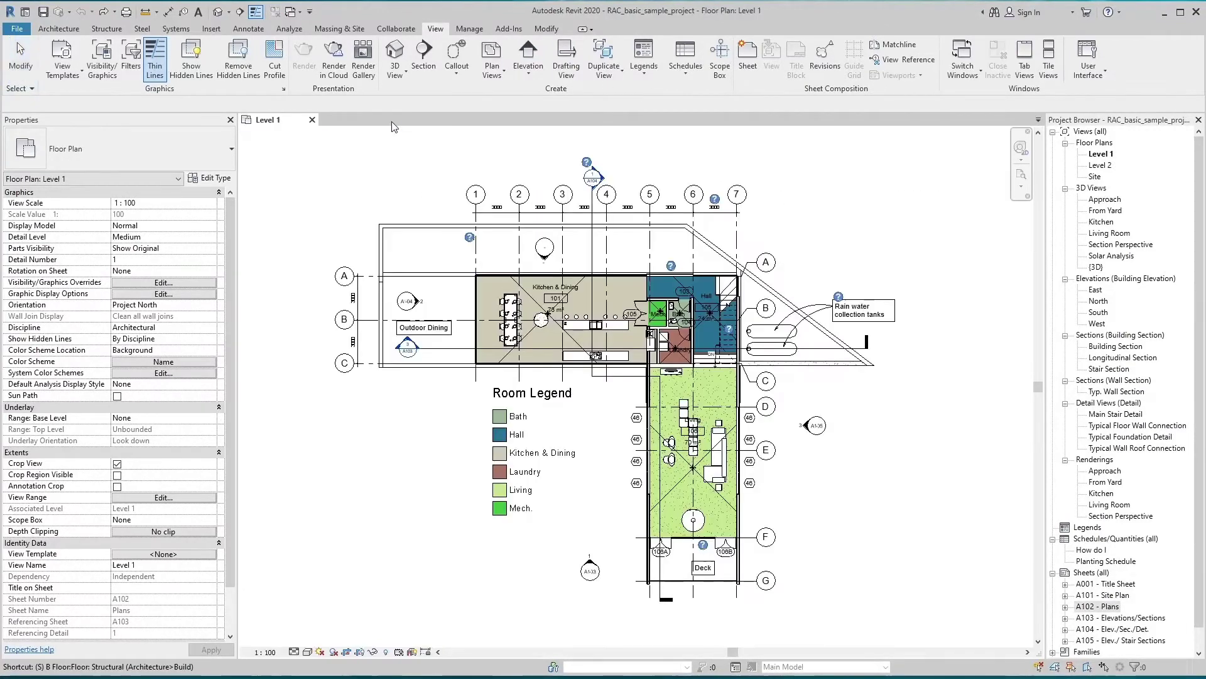
key("ctrl")
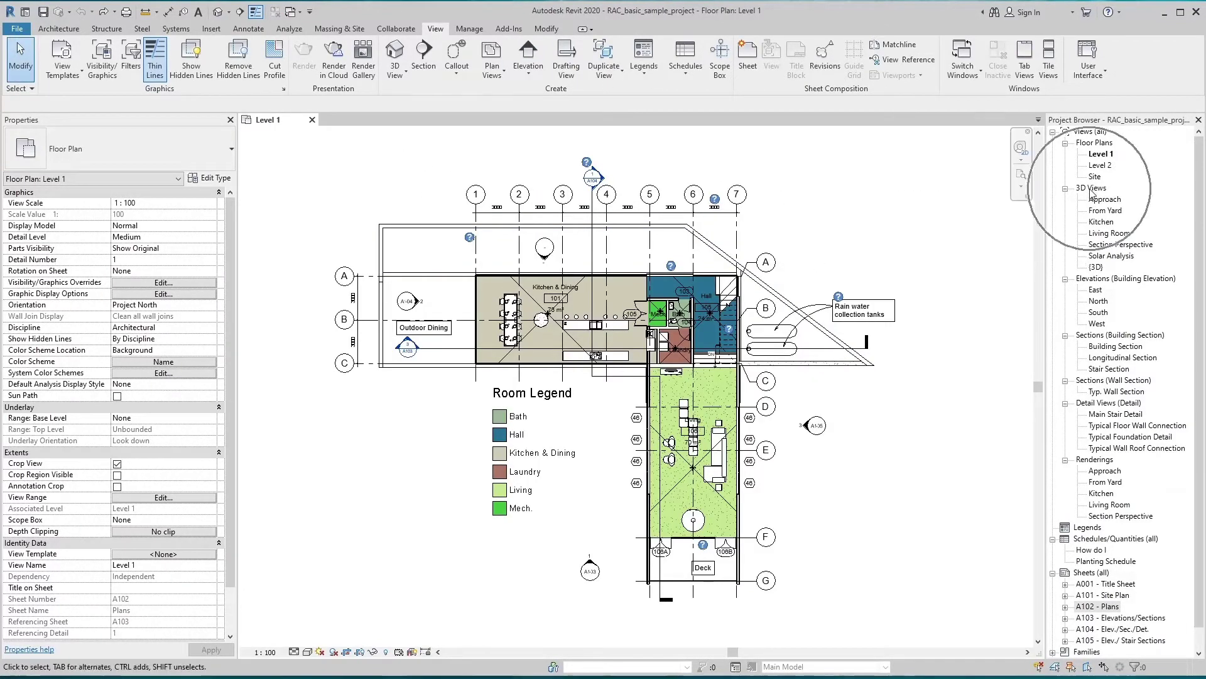
key("ctrl")
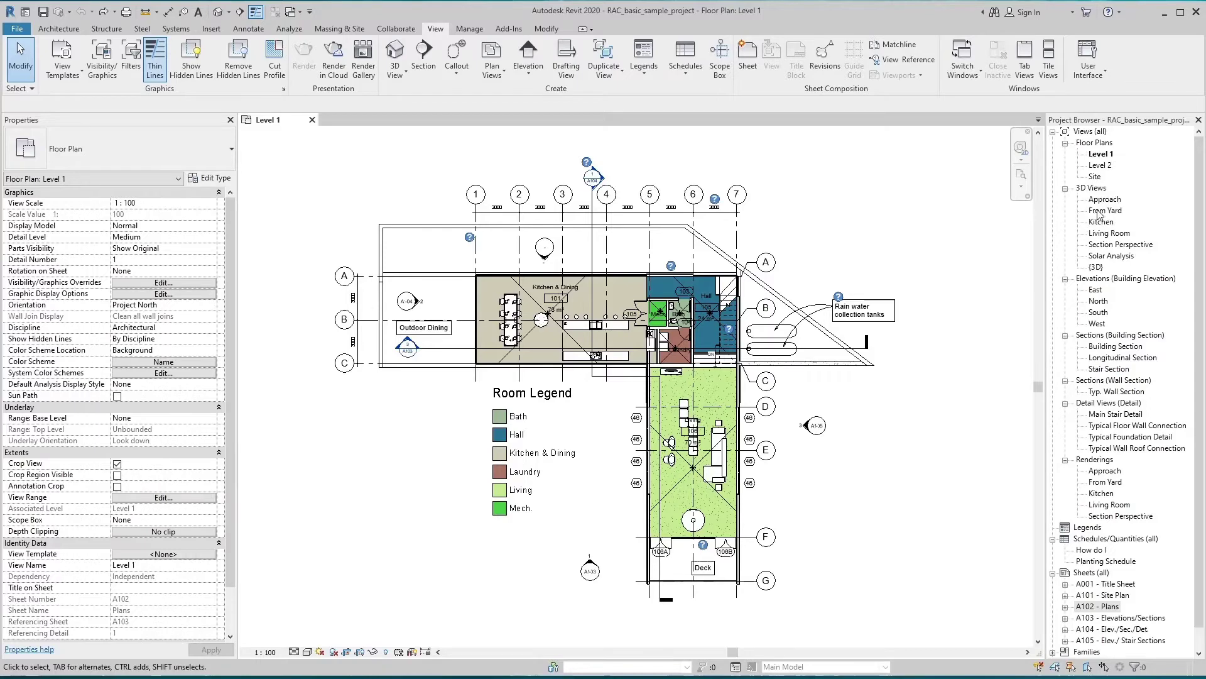
Step: Open the From Yard 3D view and set a pivot on the house with the full navigation wheel's Center tool
double_click(1106, 211)
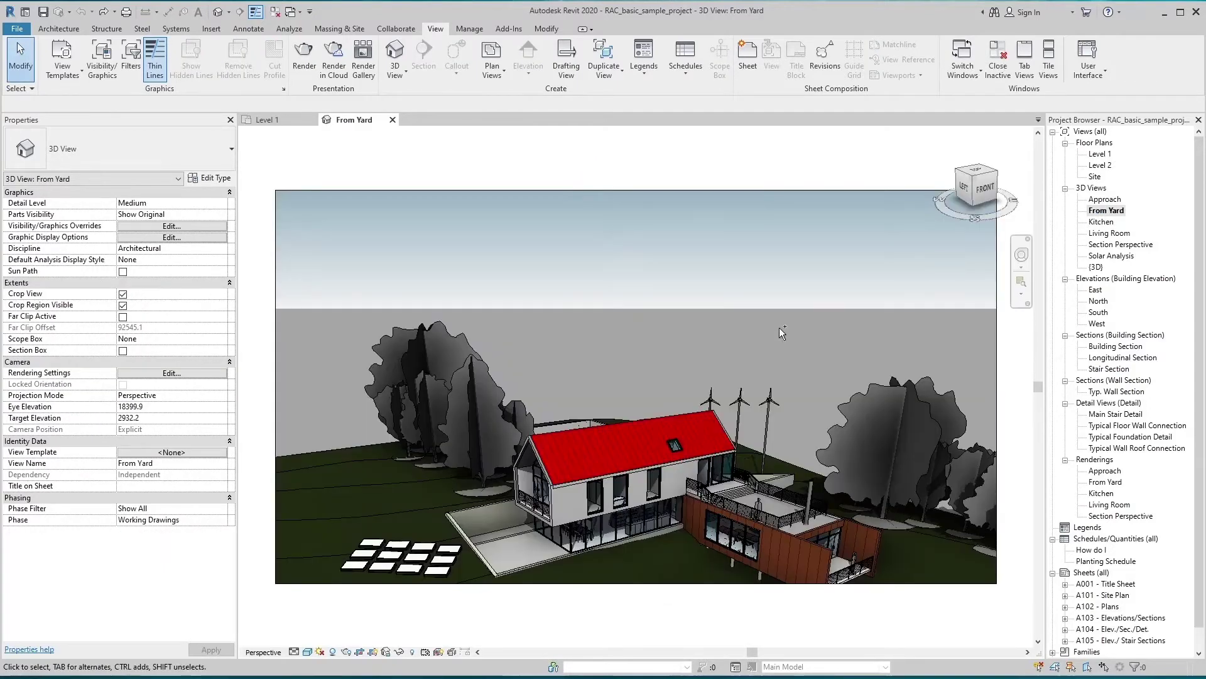
left_click(1021, 255)
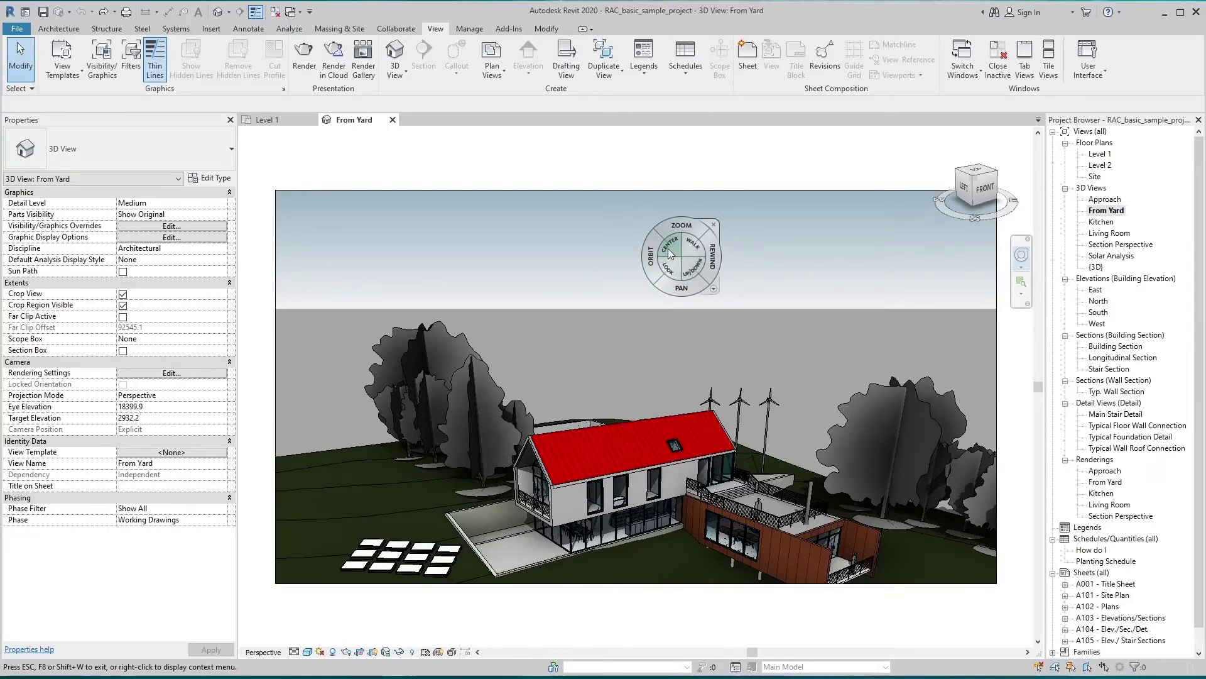
left_click_drag(668, 248, 639, 470)
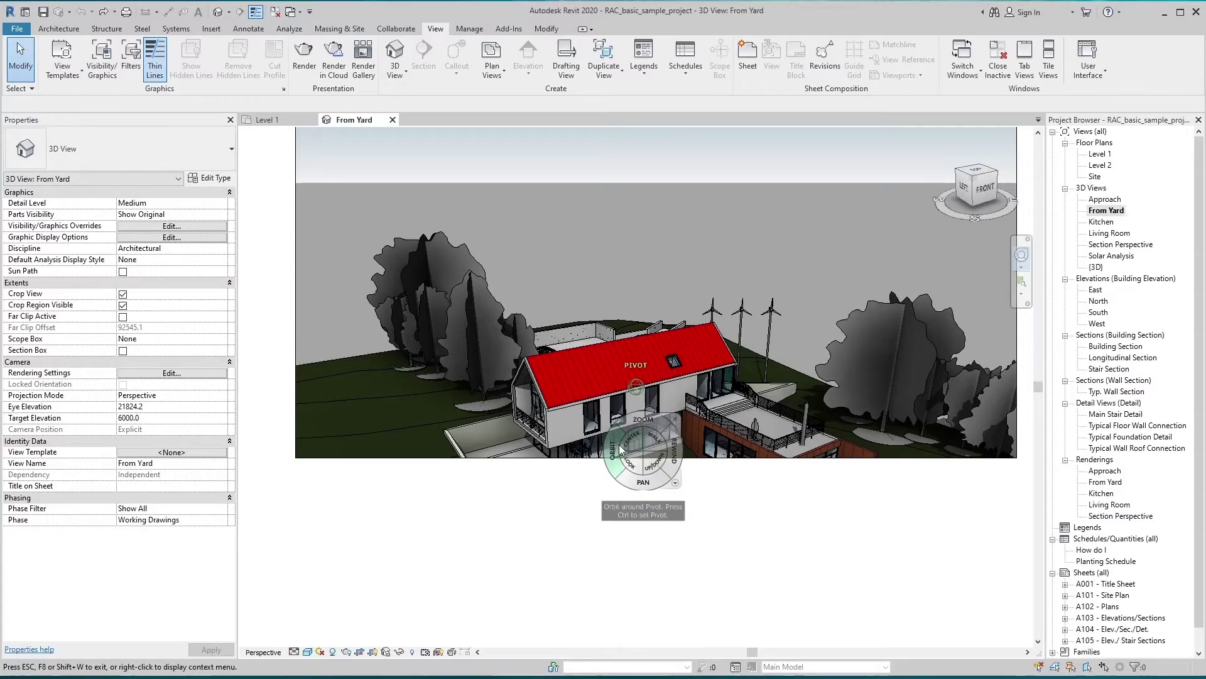
Step: Orbit the From Yard view around the pivot and lower the camera with the wheel's Up/Down tool
mouse_move(612, 455)
left_mouse_down()
mouse_move(624, 438)
mouse_move(656, 457)
mouse_move(591, 489)
mouse_move(577, 514)
mouse_move(568, 504)
mouse_move(587, 563)
mouse_move(572, 465)
mouse_move(605, 440)
mouse_move(622, 510)
mouse_move(635, 502)
mouse_move(465, 513)
mouse_move(534, 507)
mouse_move(517, 520)
mouse_move(661, 411)
left_mouse_up()
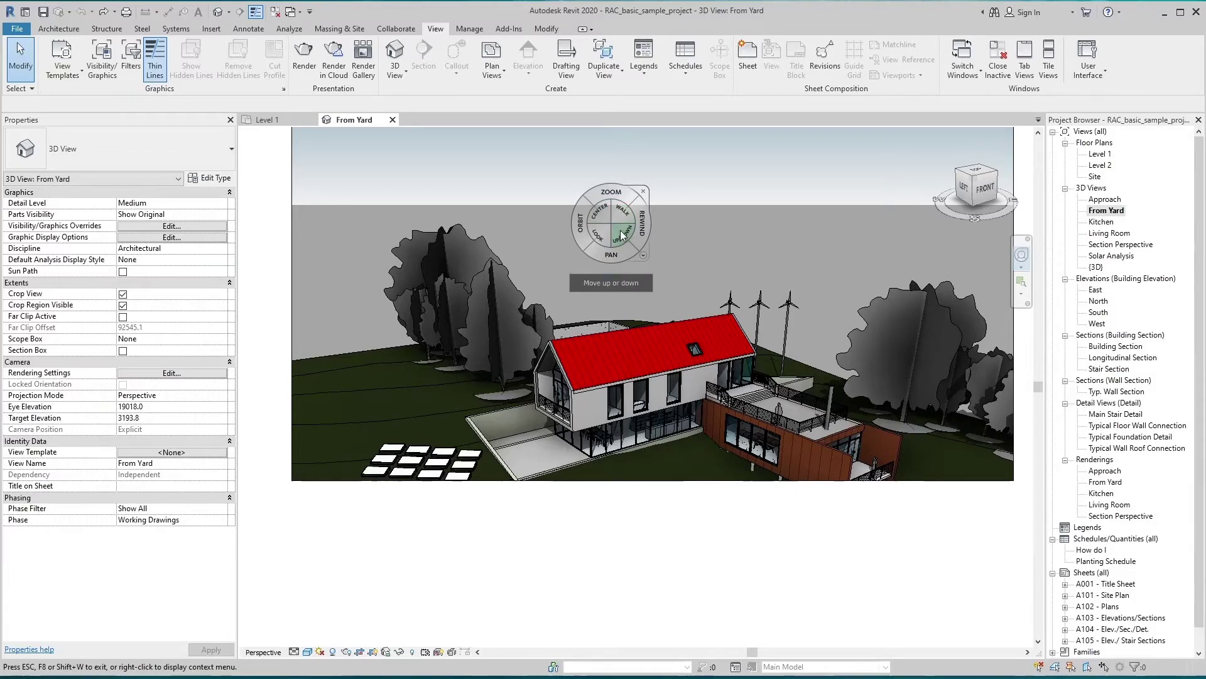
left_click_drag(621, 235, 651, 292)
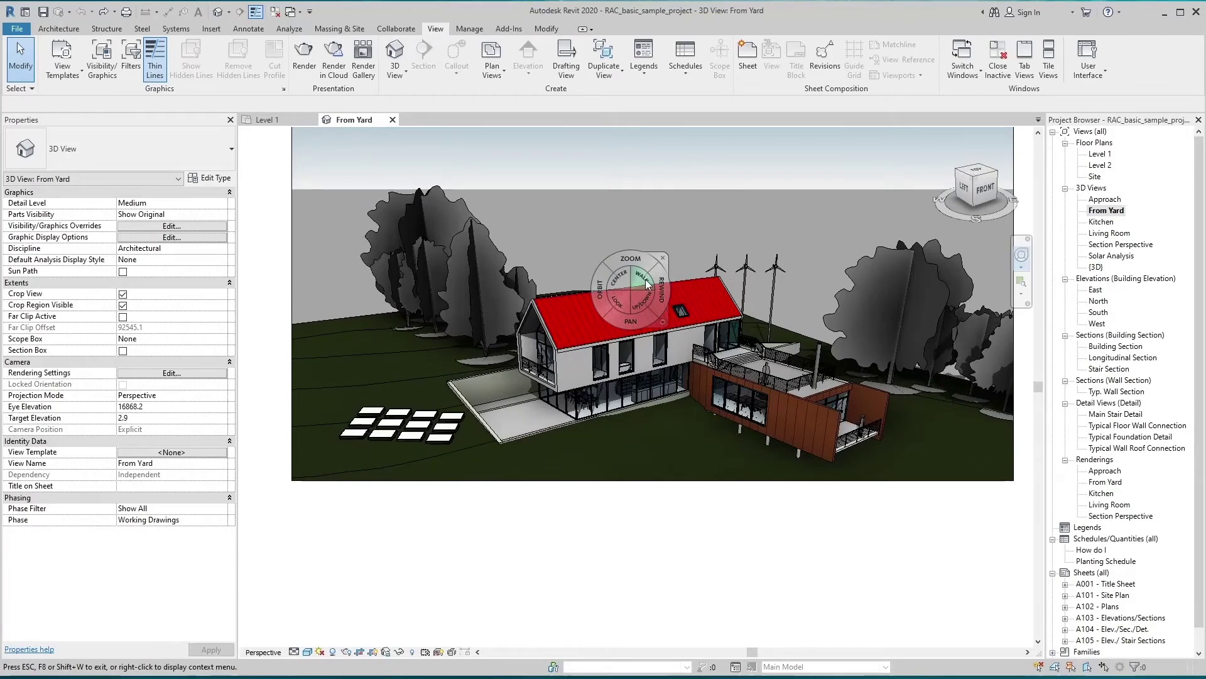
Step: Set the From Yard view's projection mode to Perspective for walking with the navigation wheel
left_click(635, 543)
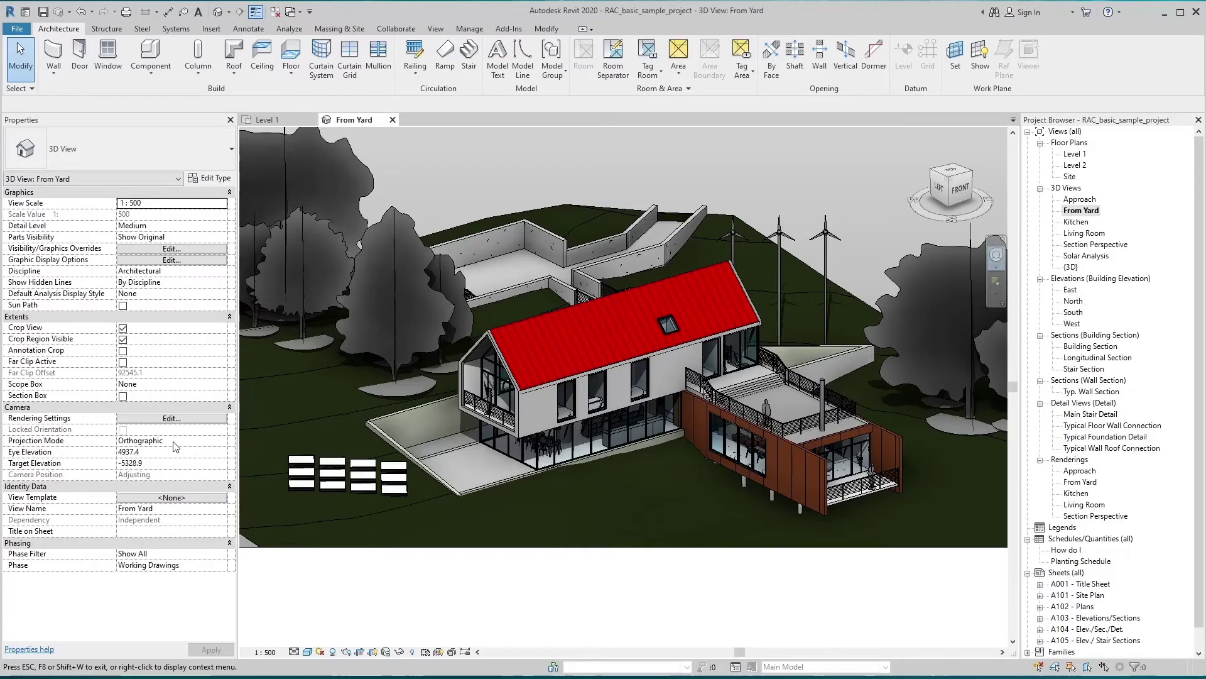
left_click(220, 443)
left_click(221, 441)
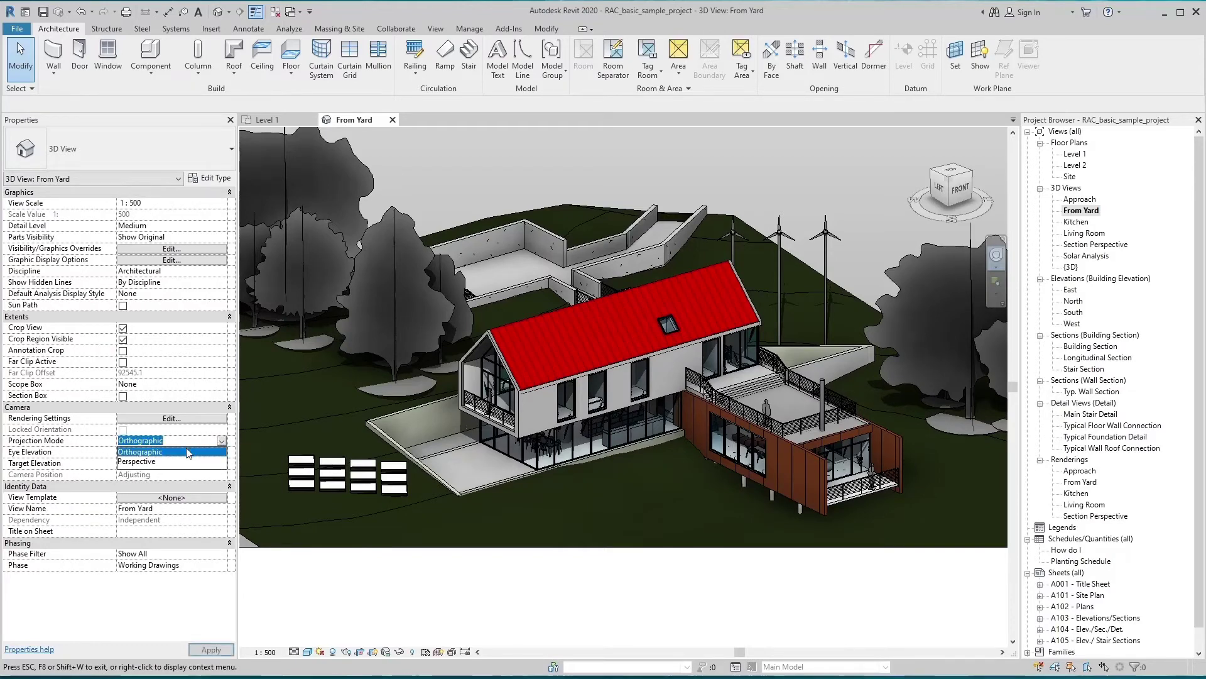
left_click(155, 462)
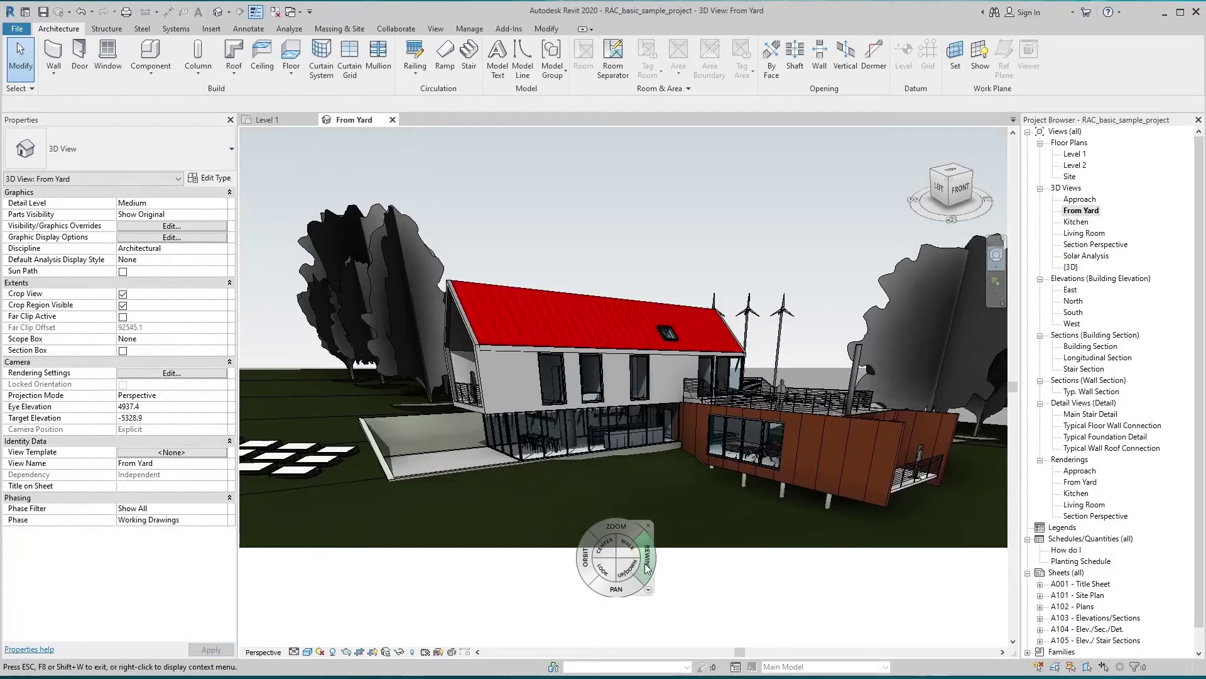
Step: Walk toward the house with the full navigation wheel, review the wheel's options and close the wheel
mouse_move(623, 543)
left_mouse_down()
mouse_move(631, 495)
mouse_move(625, 564)
left_mouse_up()
right_click(657, 332)
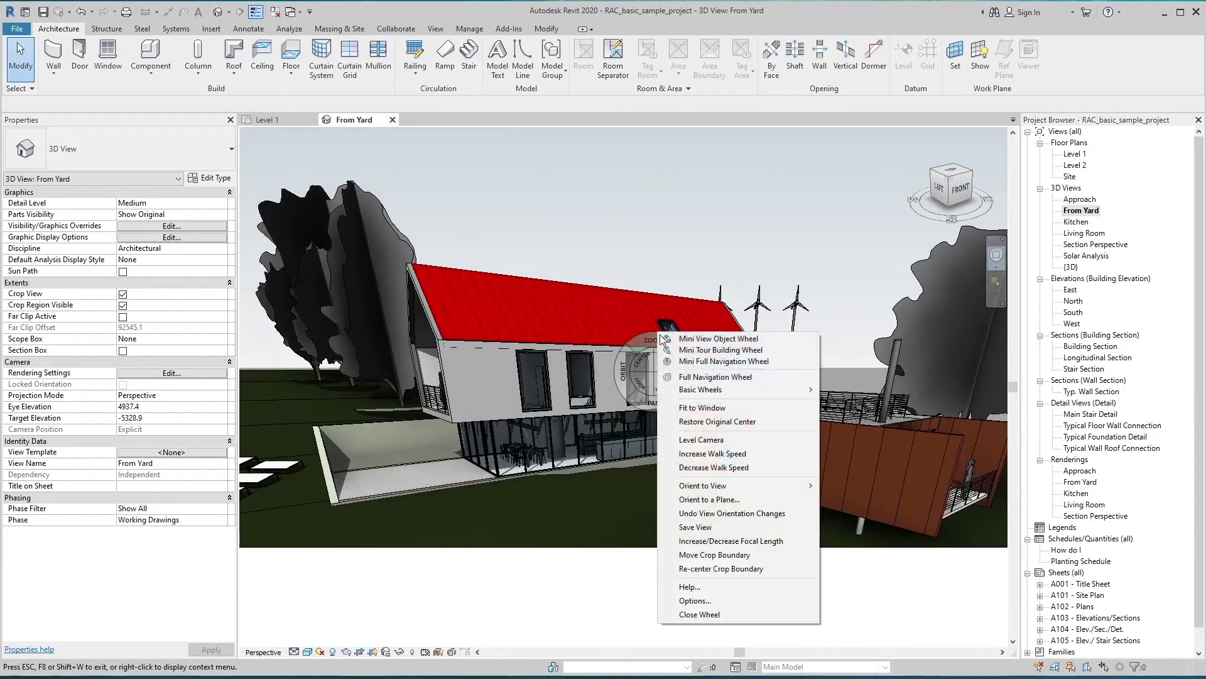
left_click(696, 473)
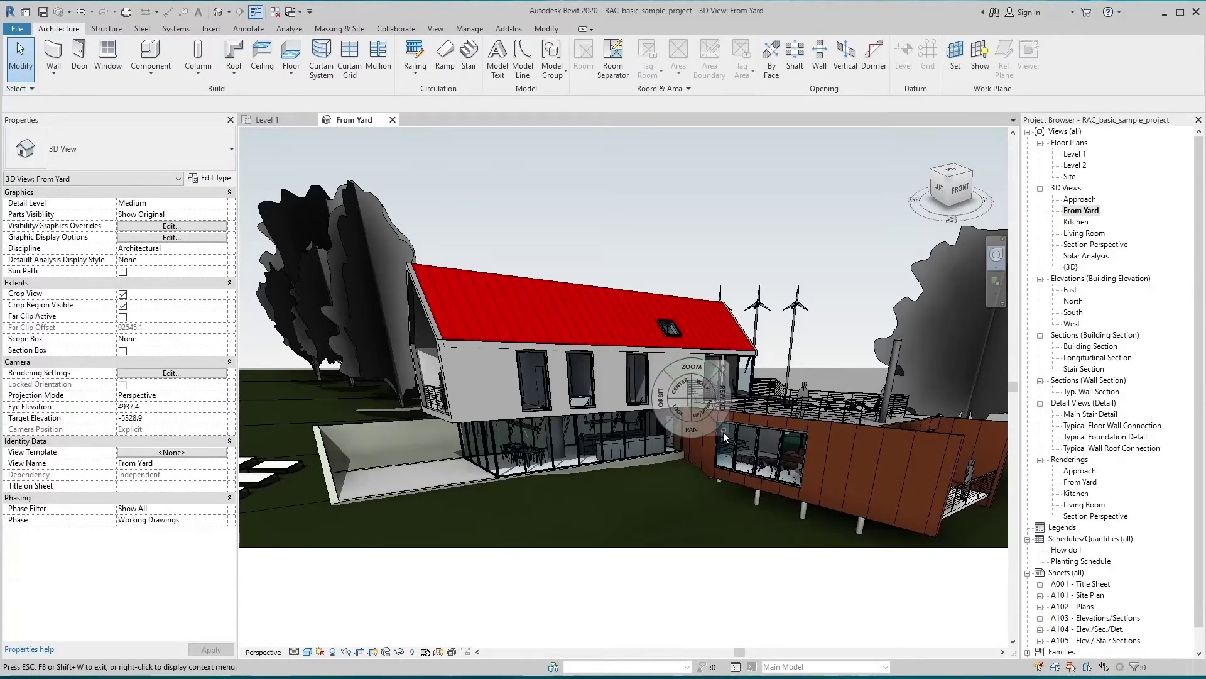
key("Escape")
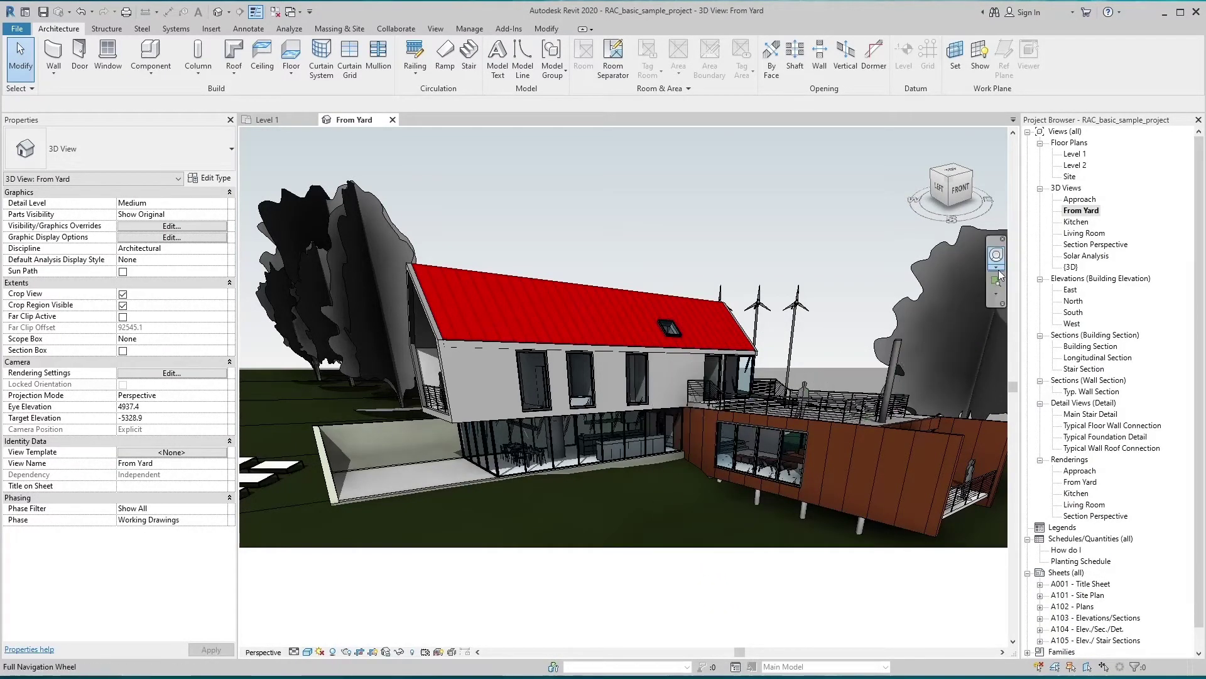
Step: Try the Mini Full Navigation Wheel, Mini View Object Wheel and Mini Tour Building Wheel one after another
left_click(995, 269)
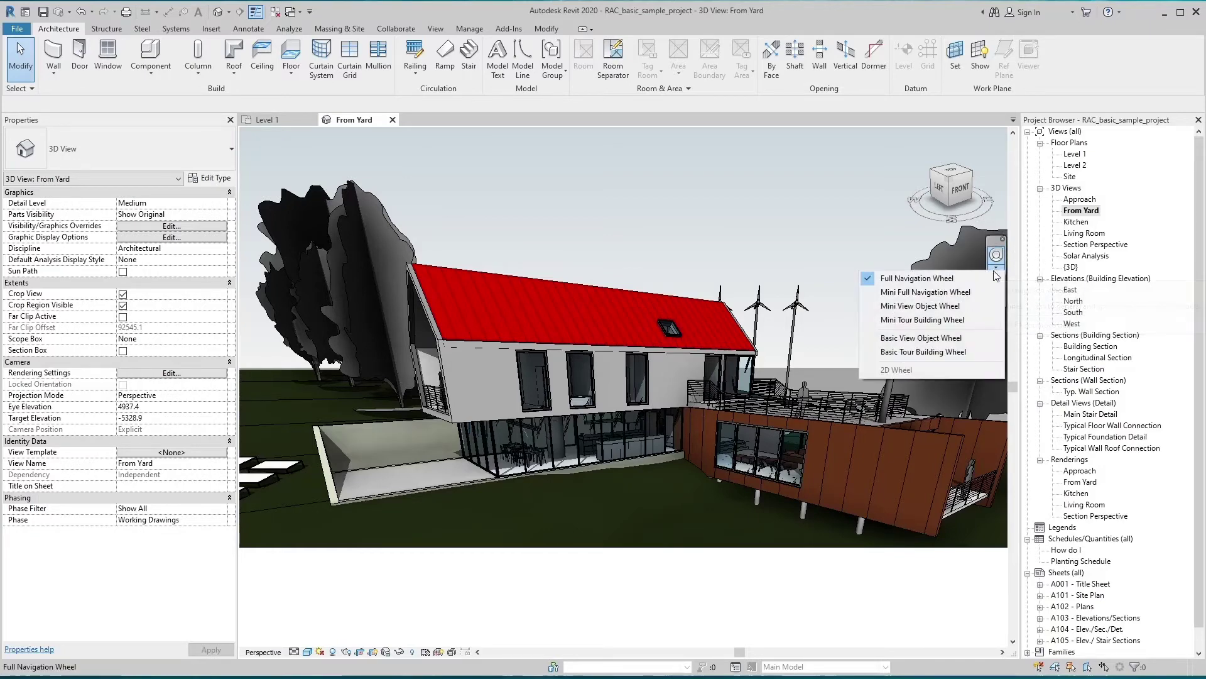
left_click(924, 292)
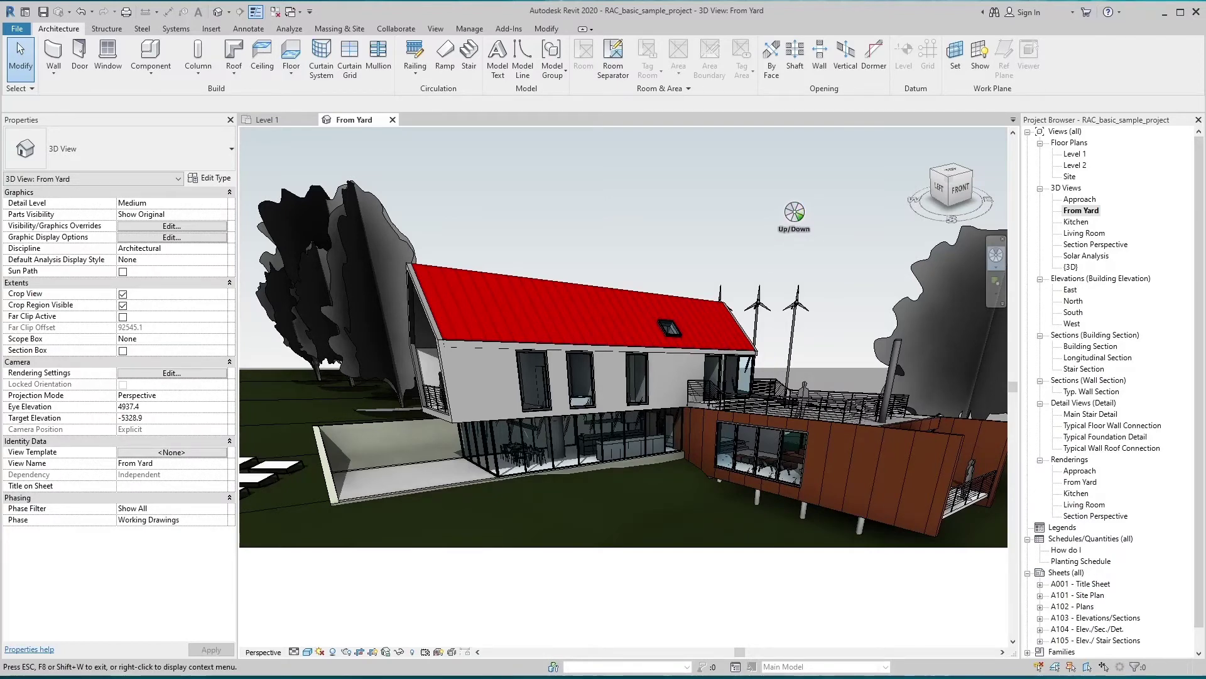
left_click(996, 267)
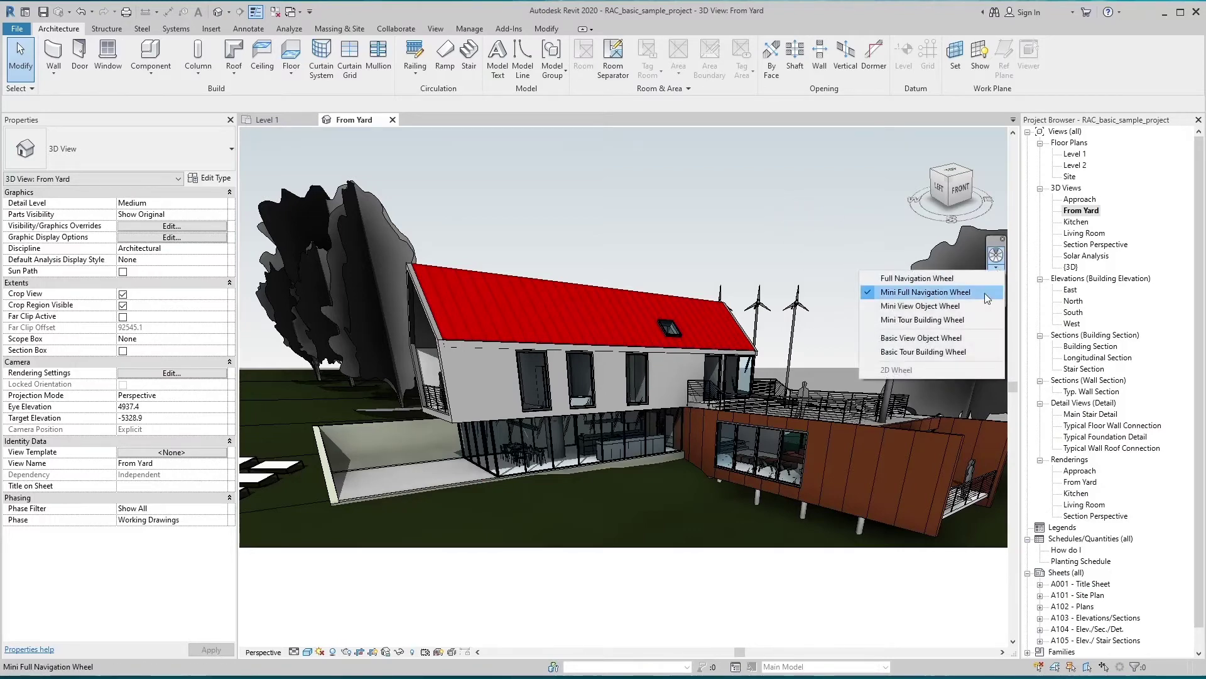
left_click(931, 308)
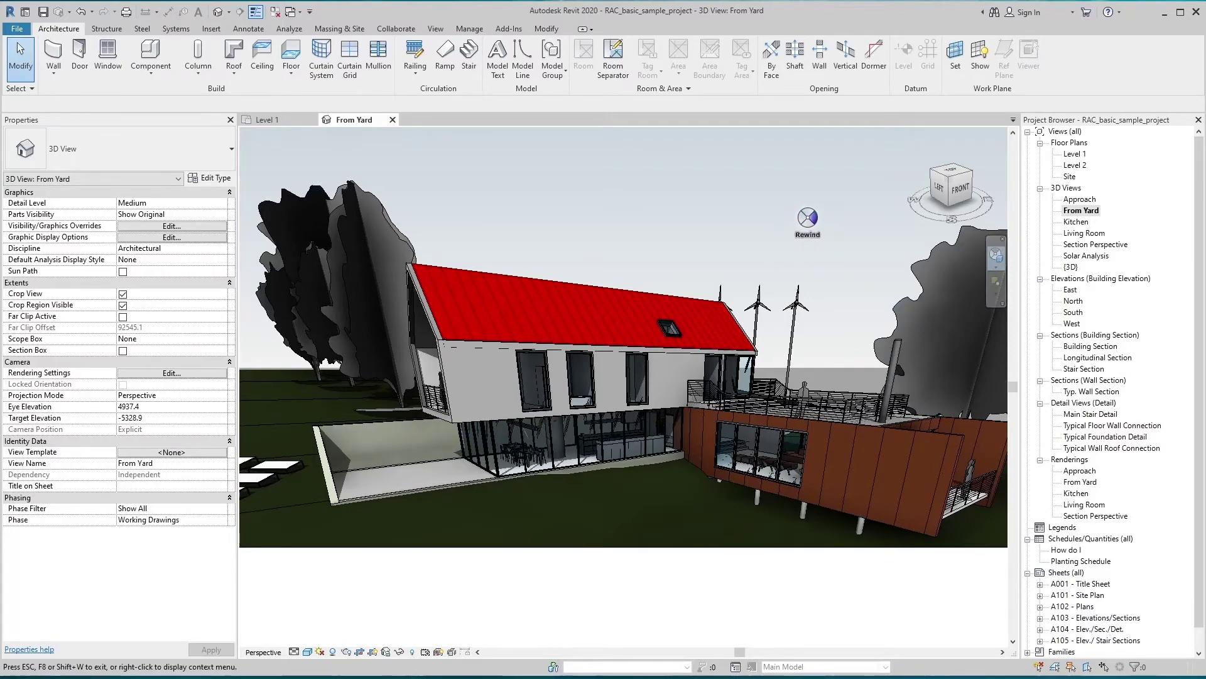
left_click(996, 267)
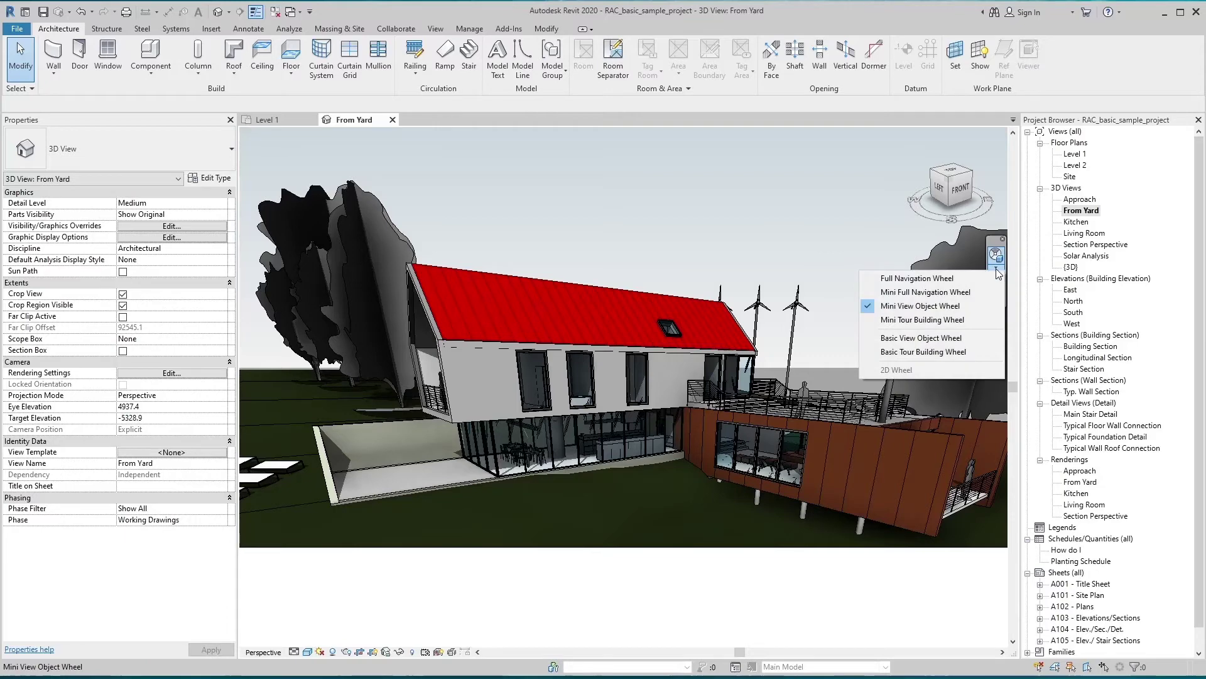
left_click(928, 321)
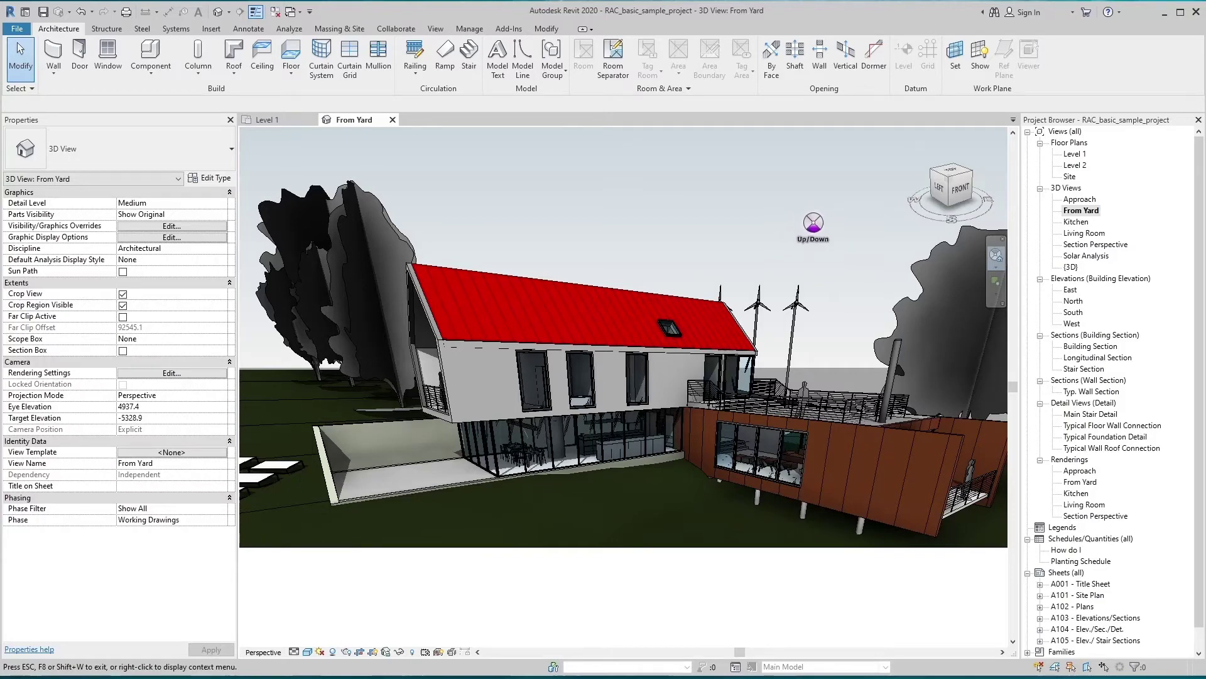
Step: Switch the SteeringWheel to the Basic View Object Wheel
left_click(995, 267)
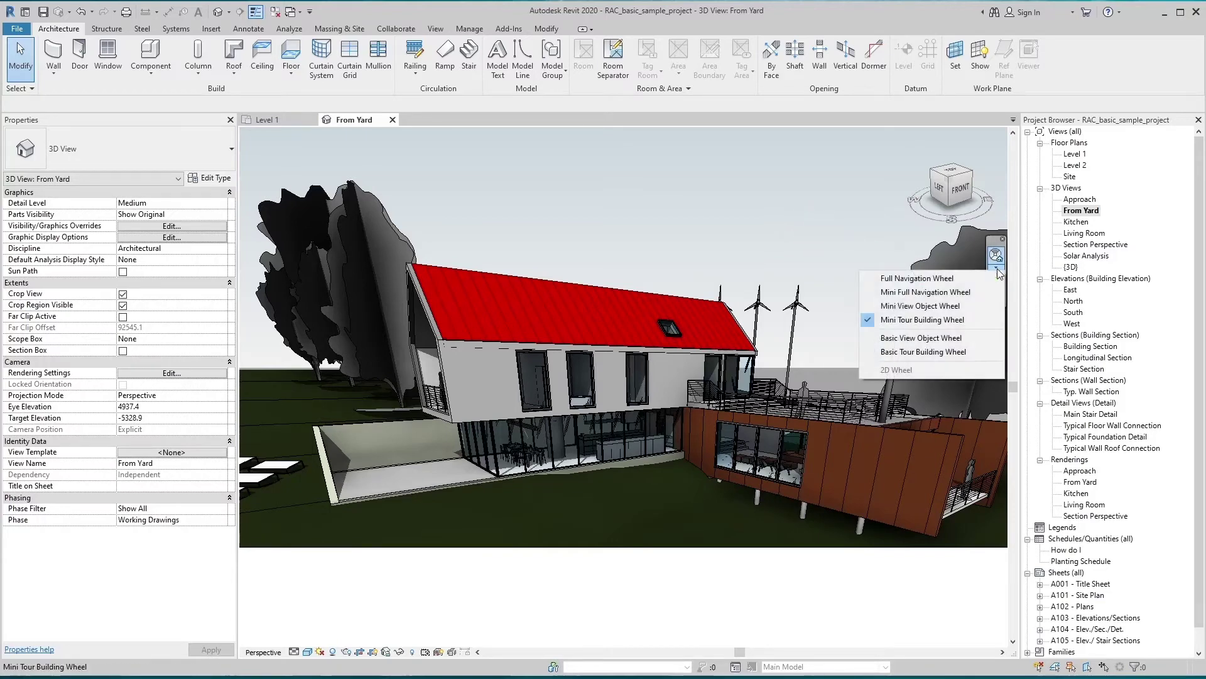
left_click(947, 340)
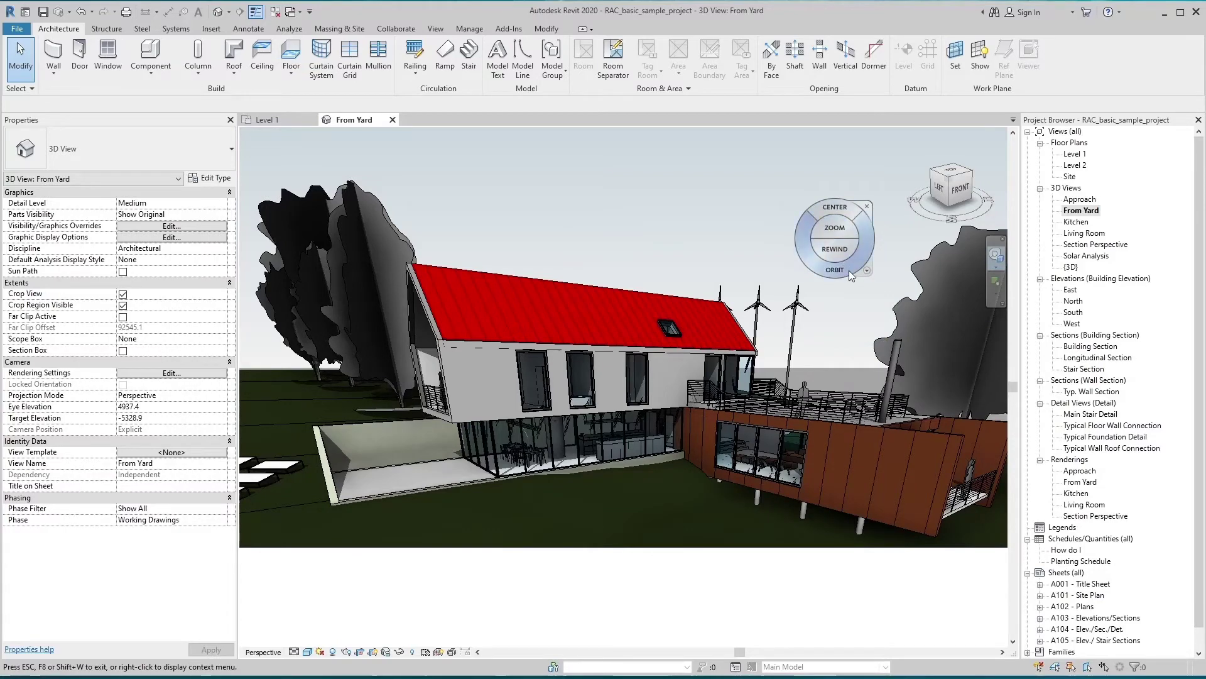
Step: Switch to the Basic Tour Building Wheel and lower the From Yard camera with its Up/Down tool
left_click(1001, 268)
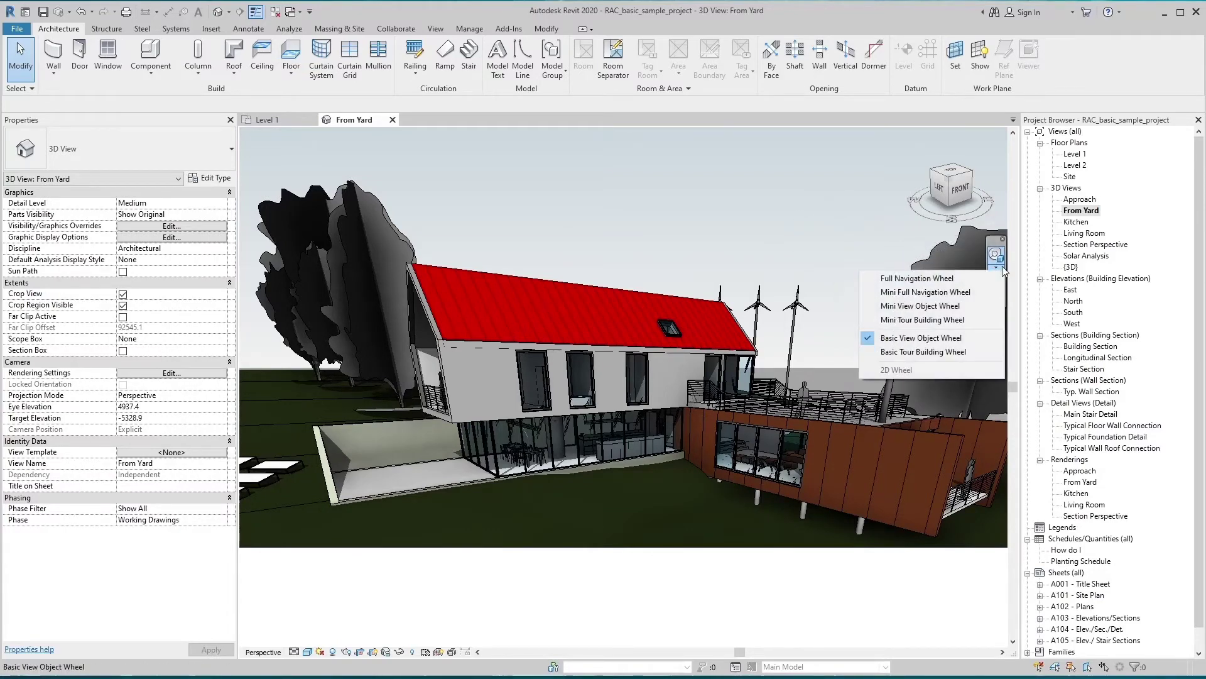
left_click(923, 352)
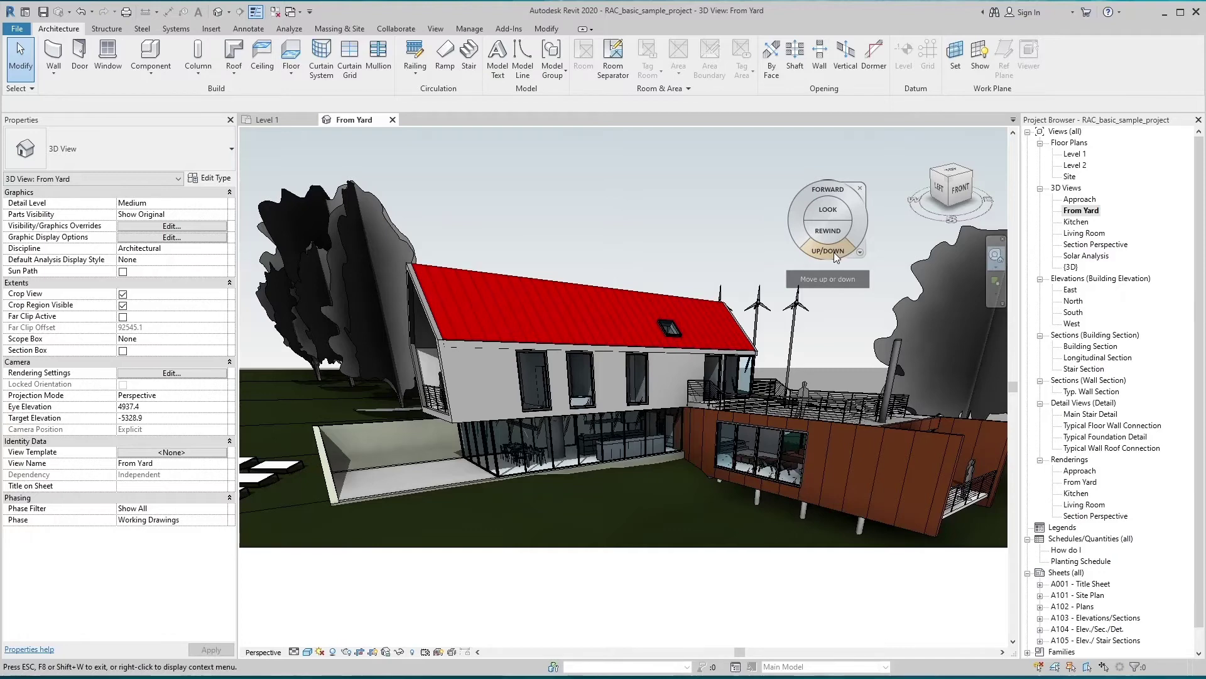
left_click_drag(835, 251, 782, 263)
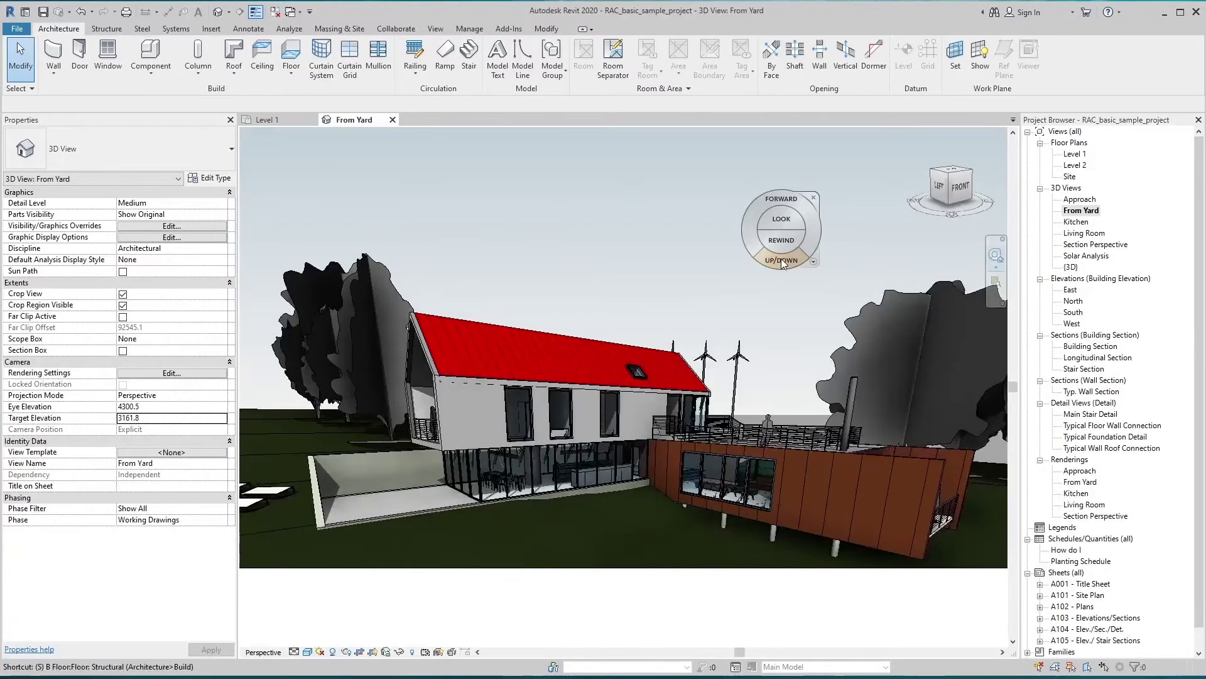
Step: Switch to the Full Navigation Wheel, level the From Yard camera and shift the viewpoint down until the whole house is in view
left_click(999, 267)
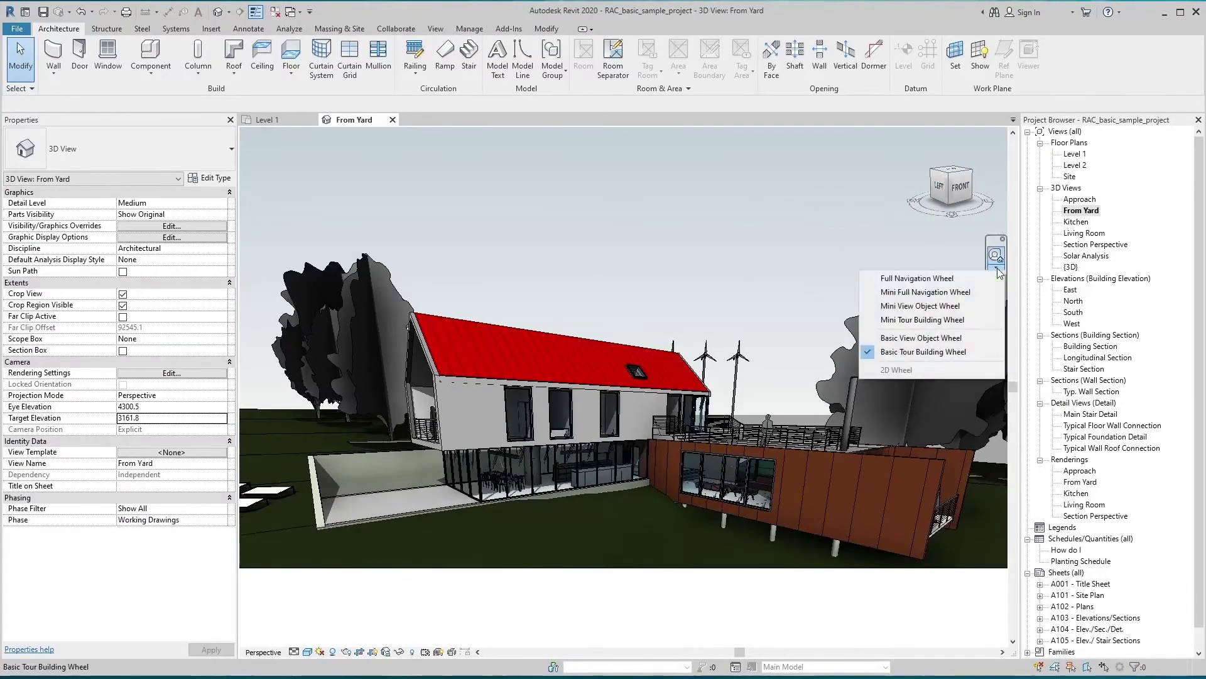
left_click(930, 279)
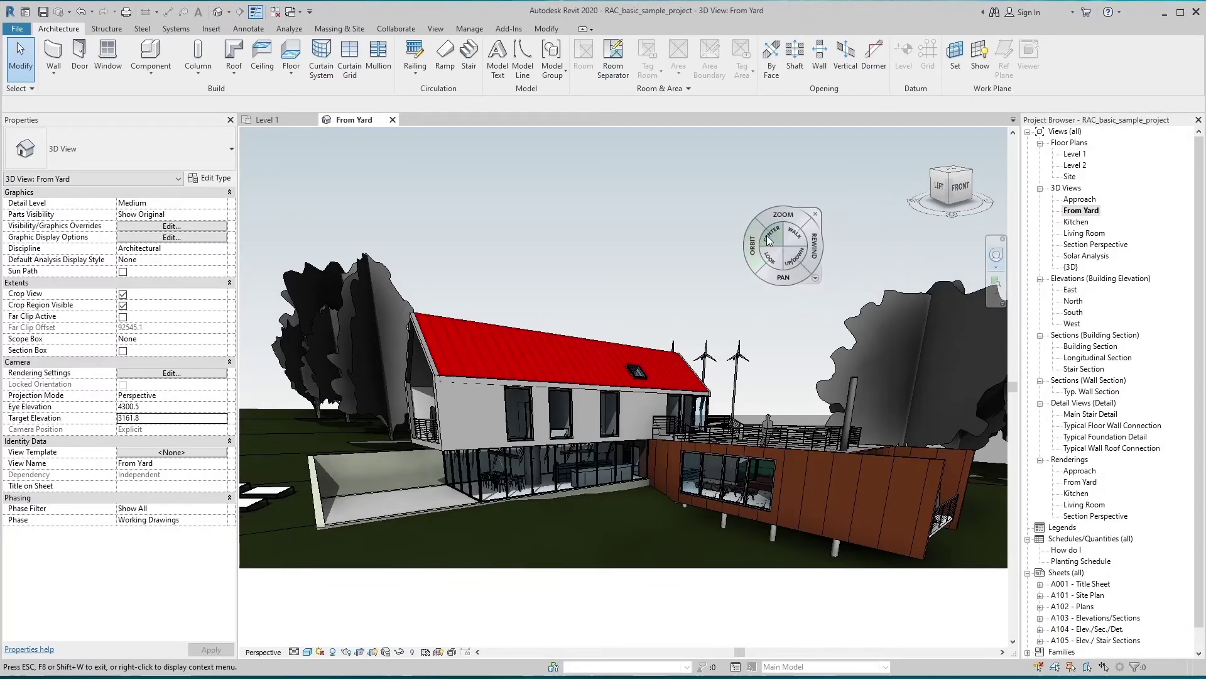
right_click(772, 237)
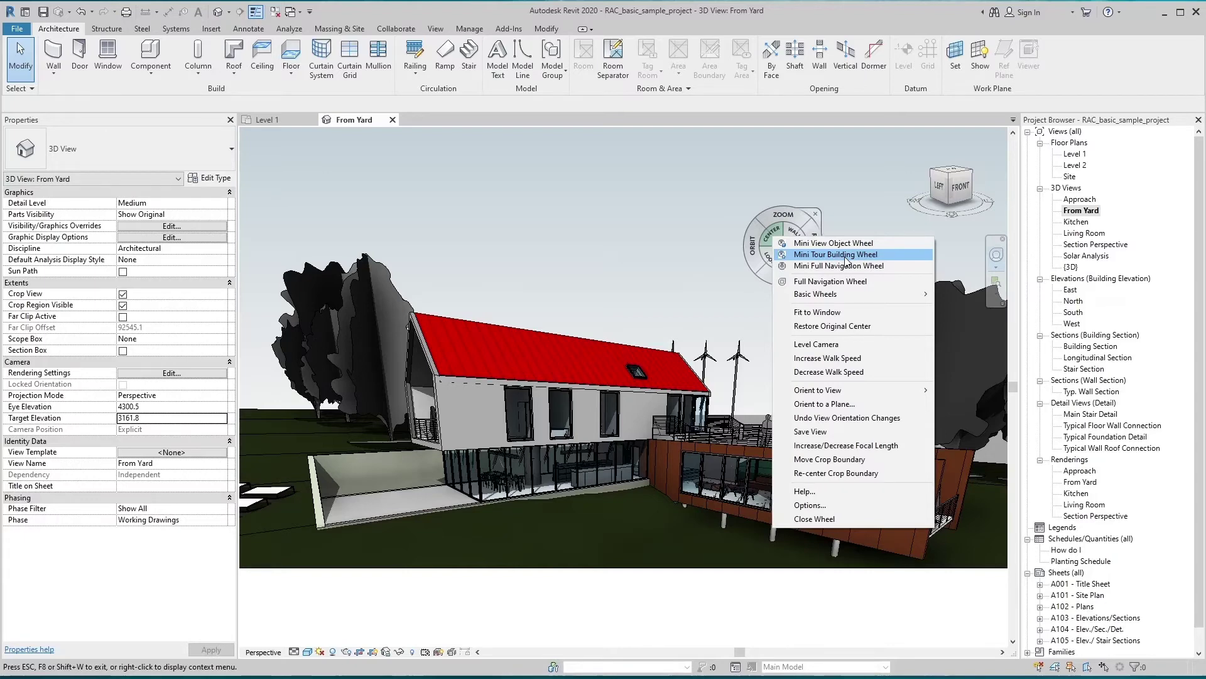
left_click(846, 347)
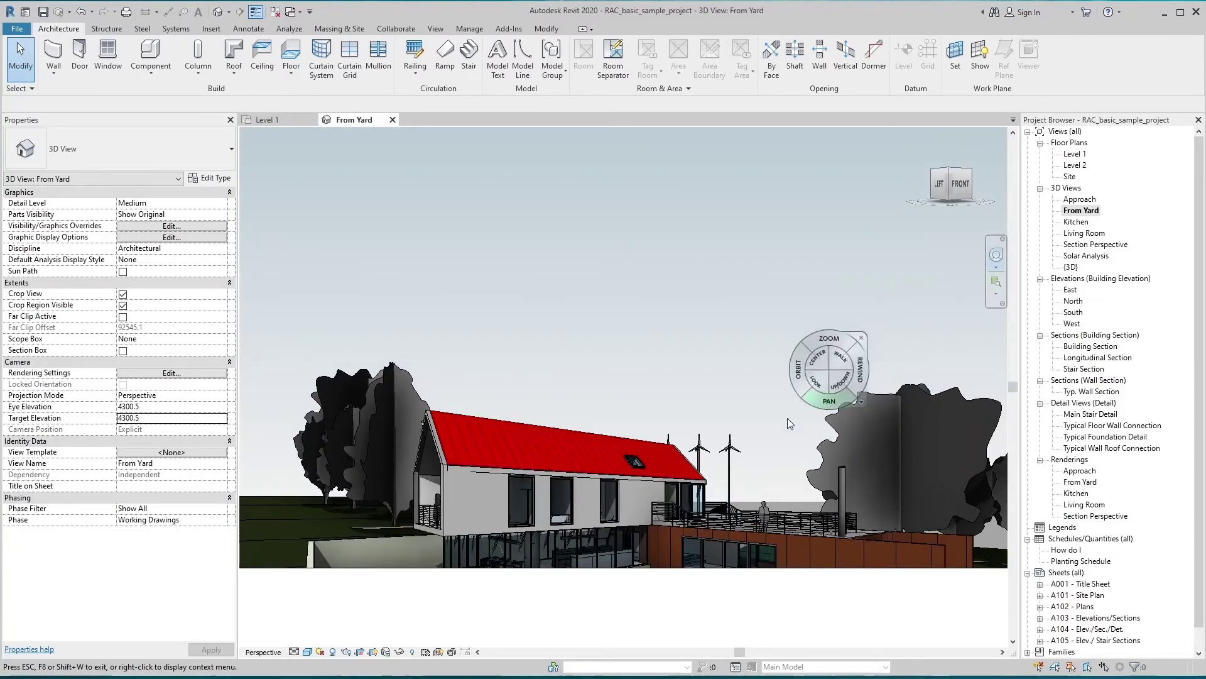
left_click_drag(735, 518, 766, 333)
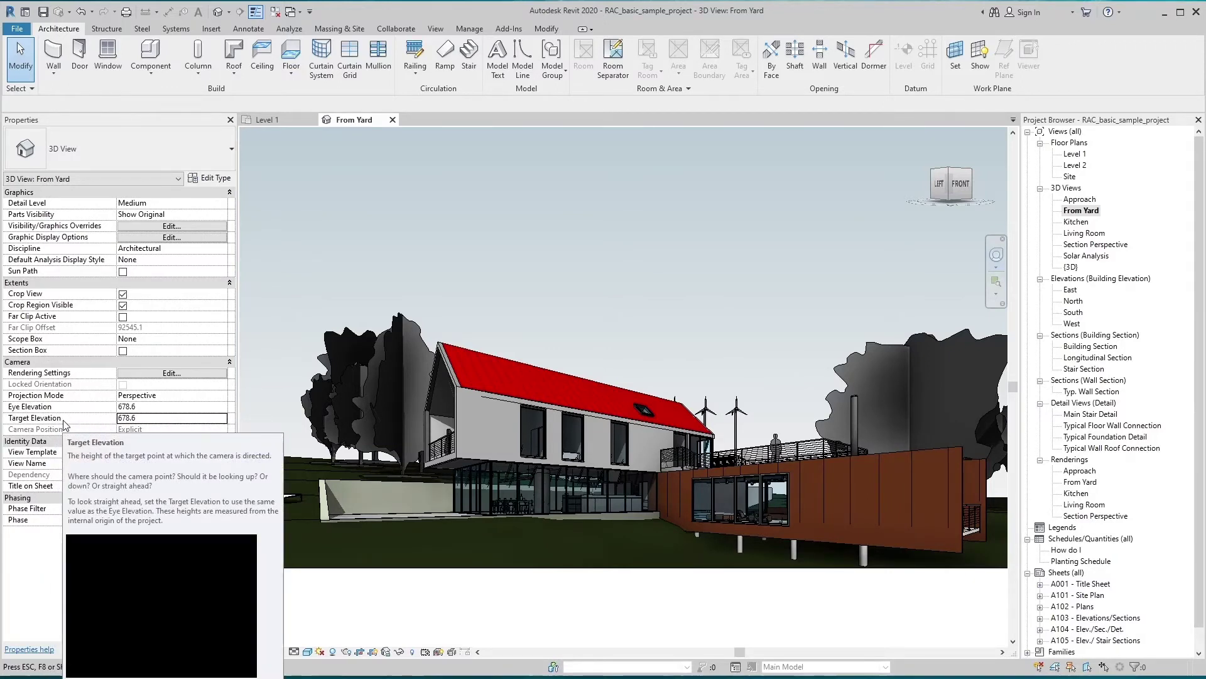
Step: Set the From Yard camera's target elevation to 1000 and nudge the viewpoint slightly upward with the full navigation wheel
left_click(151, 417)
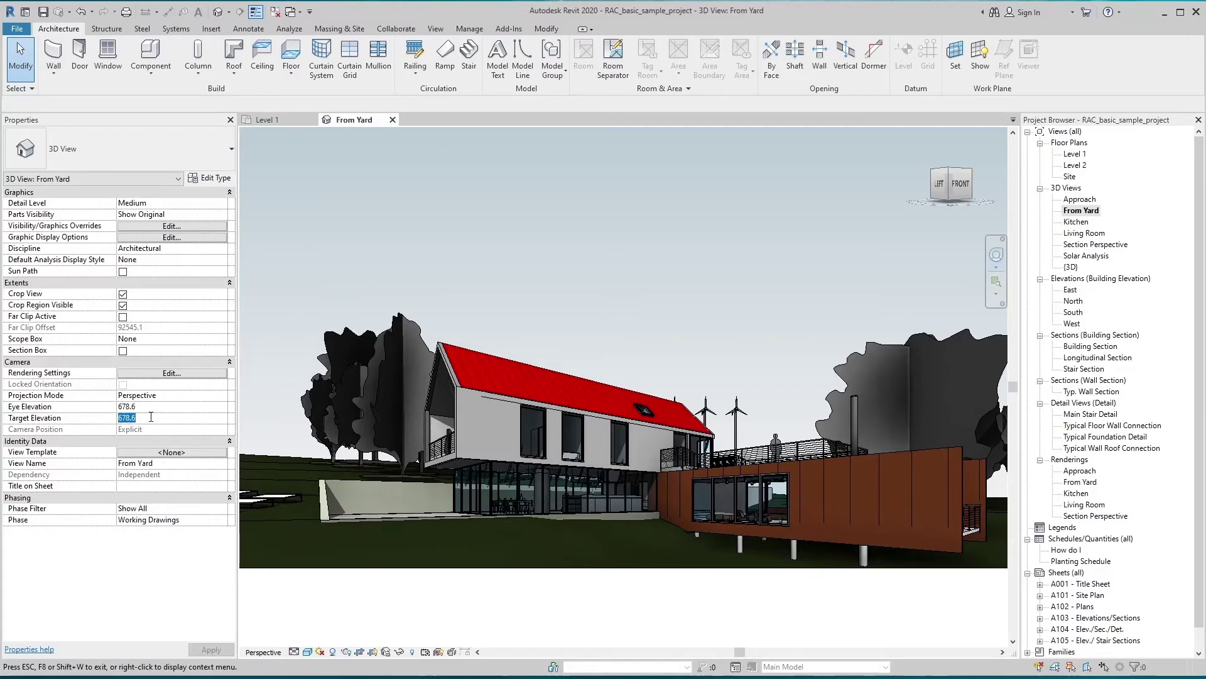
type("1000")
key("Return")
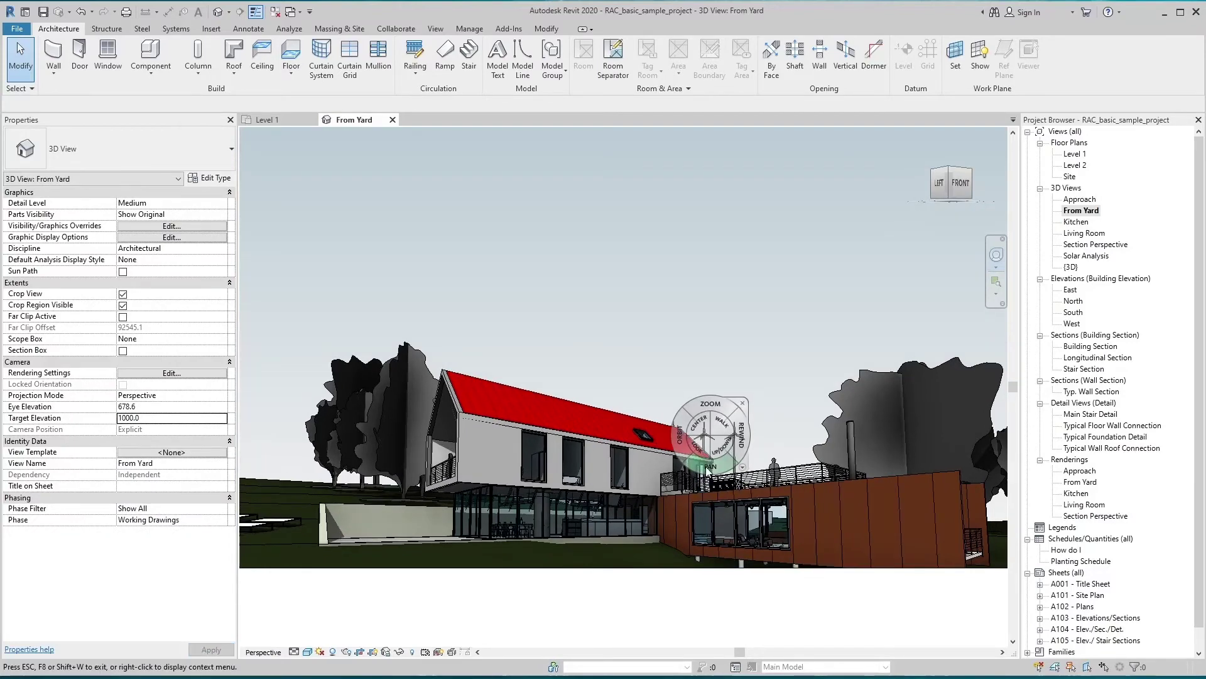
left_click_drag(708, 468, 727, 496)
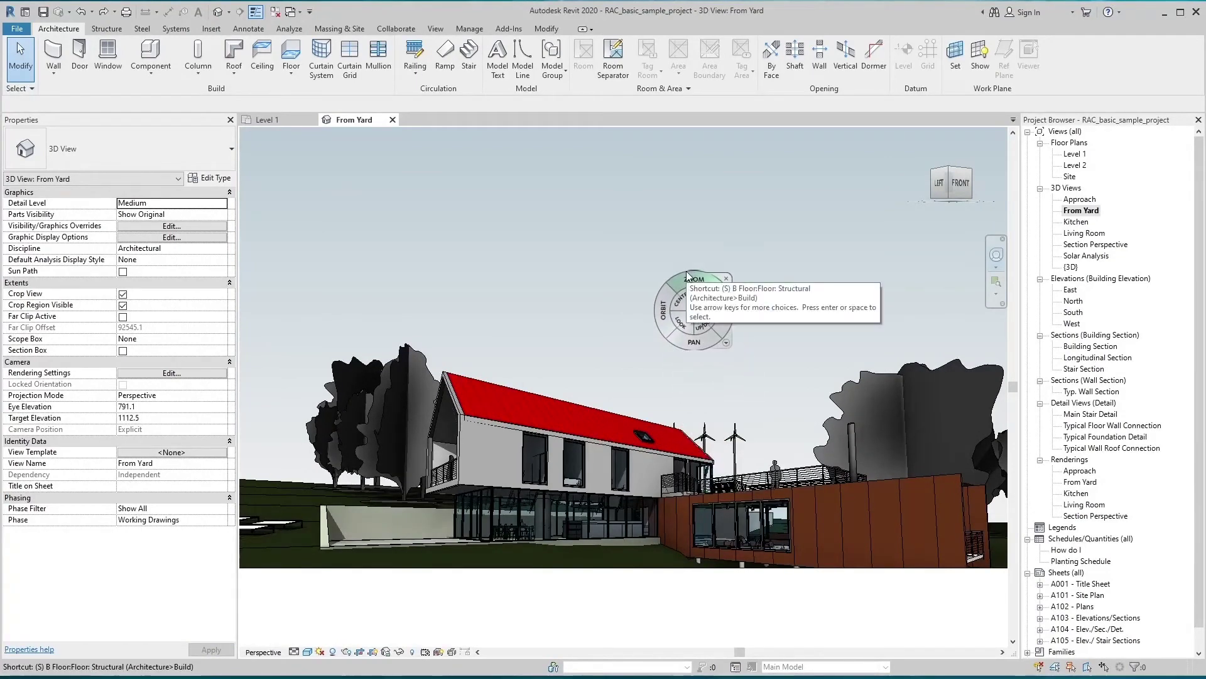
Step: Create a perspective camera view in the Level 1 plan, with the eye just outside the deck near grid G and the target toward the living room
left_click(265, 118)
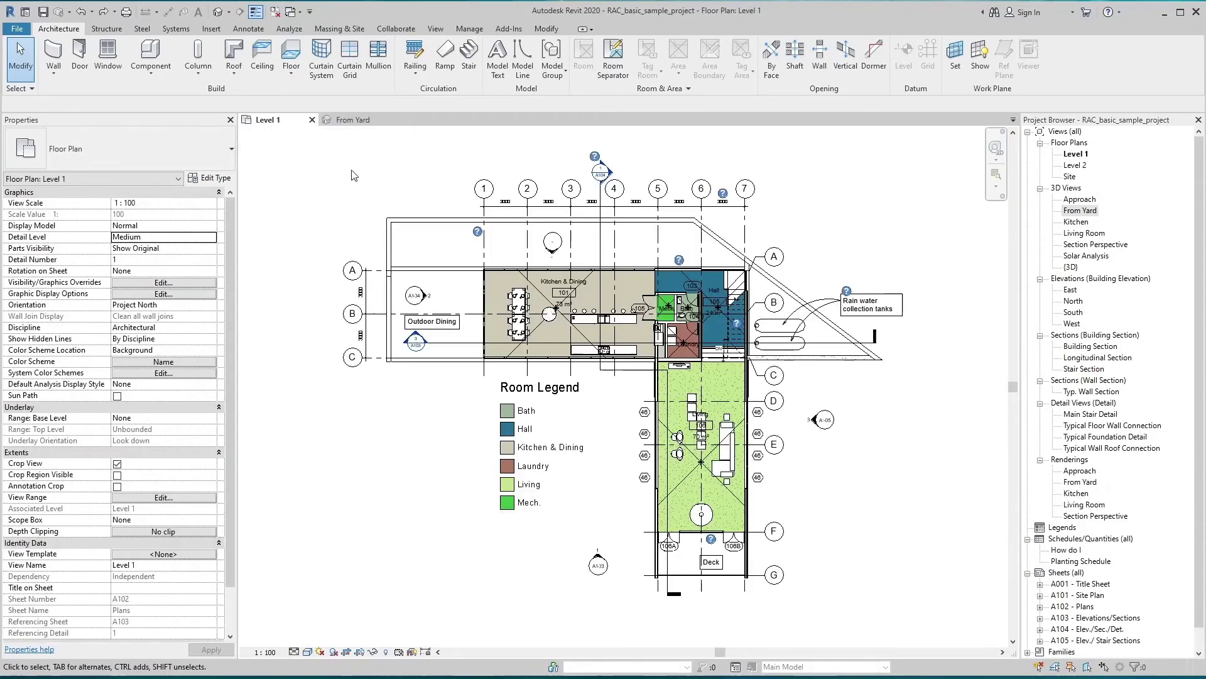
left_click(229, 12)
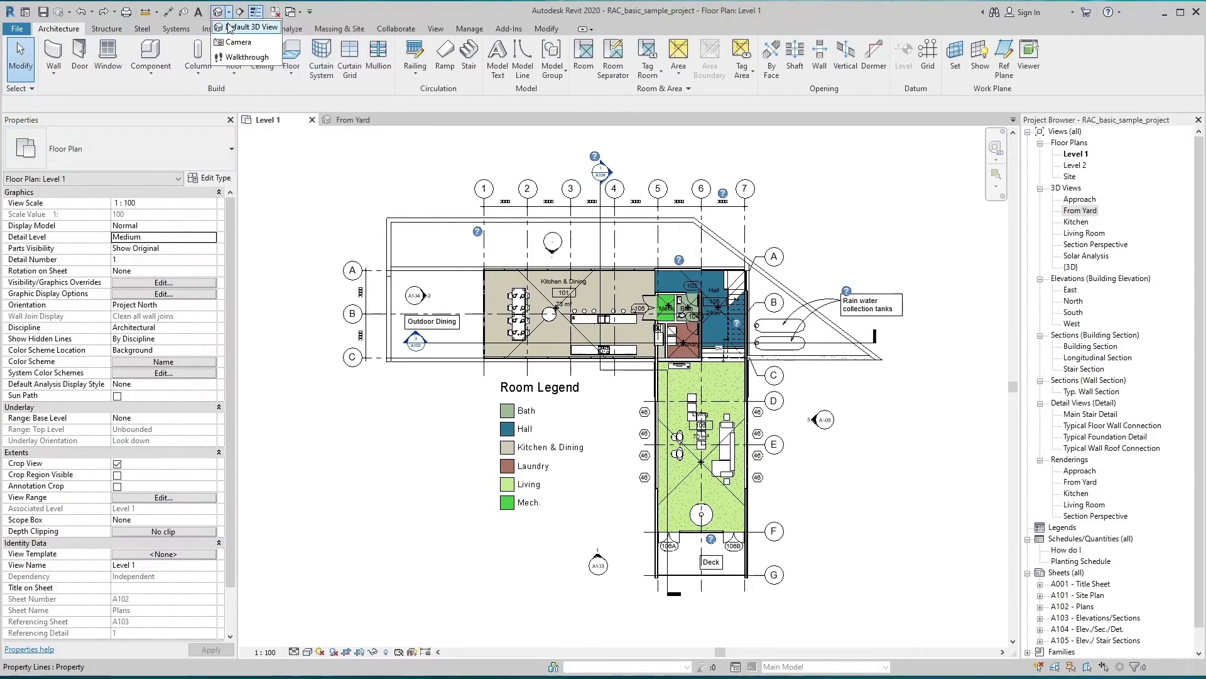
left_click(231, 42)
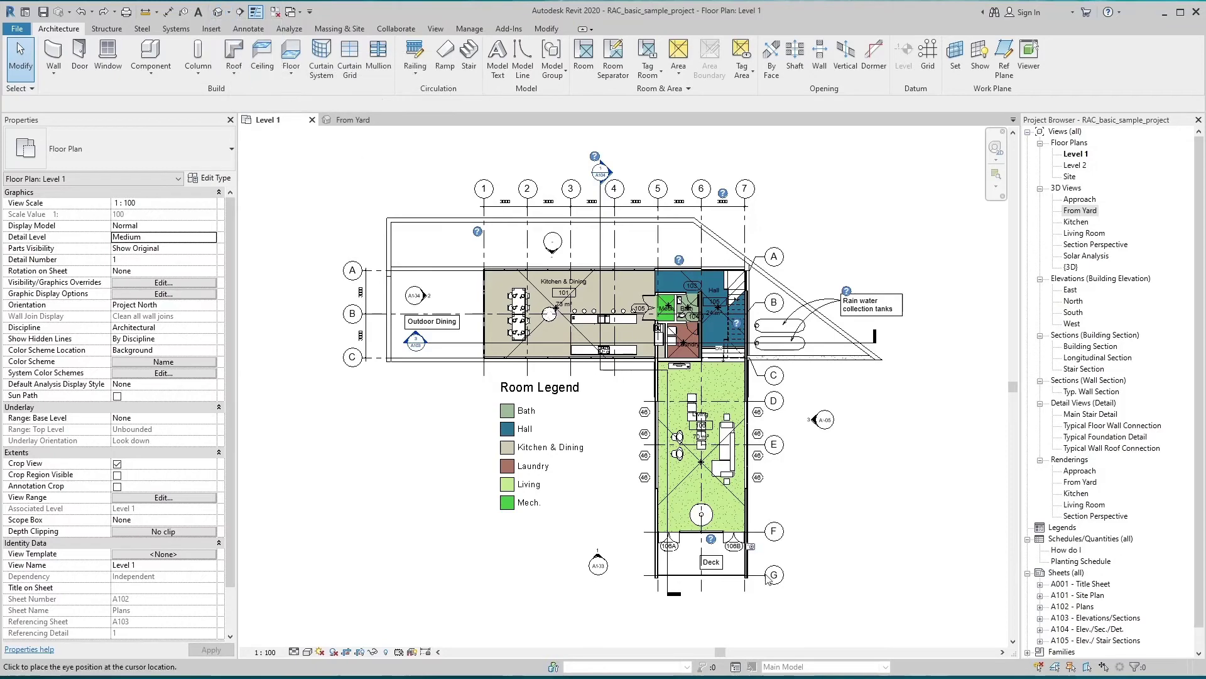
left_click(702, 586)
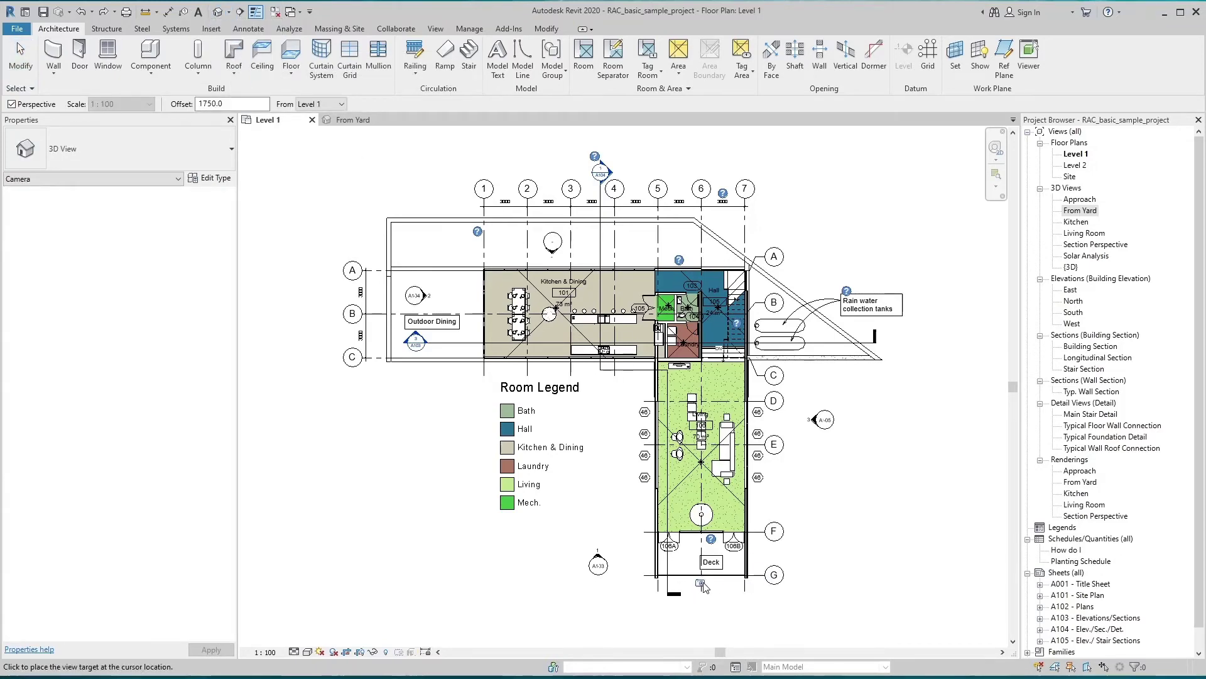
left_click(702, 548)
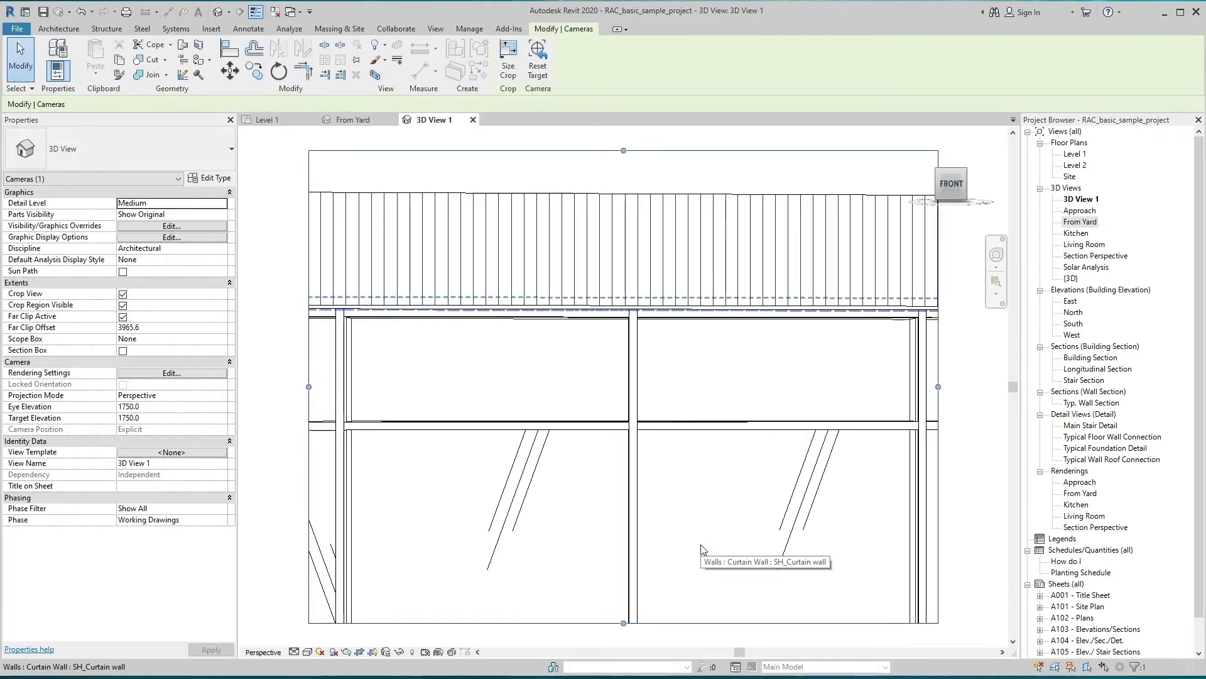
Step: Set the visual style of the new camera view to Realistic and deselect the camera
left_click(308, 652)
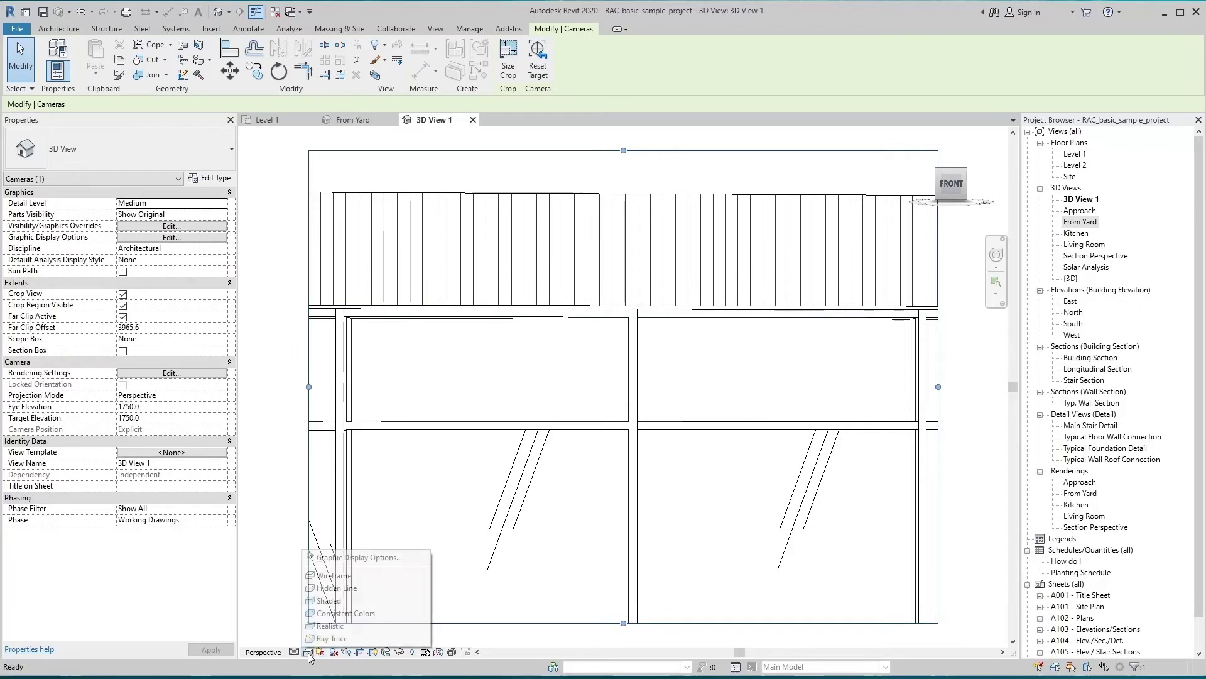
left_click(330, 625)
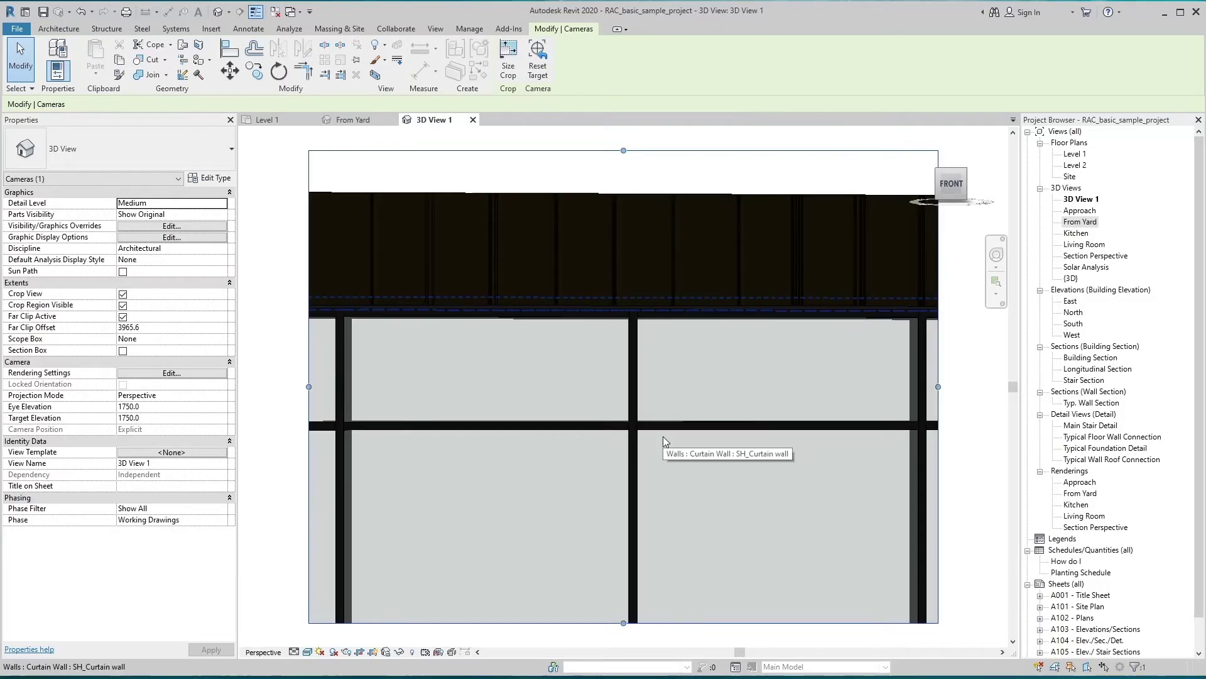
key("Escape")
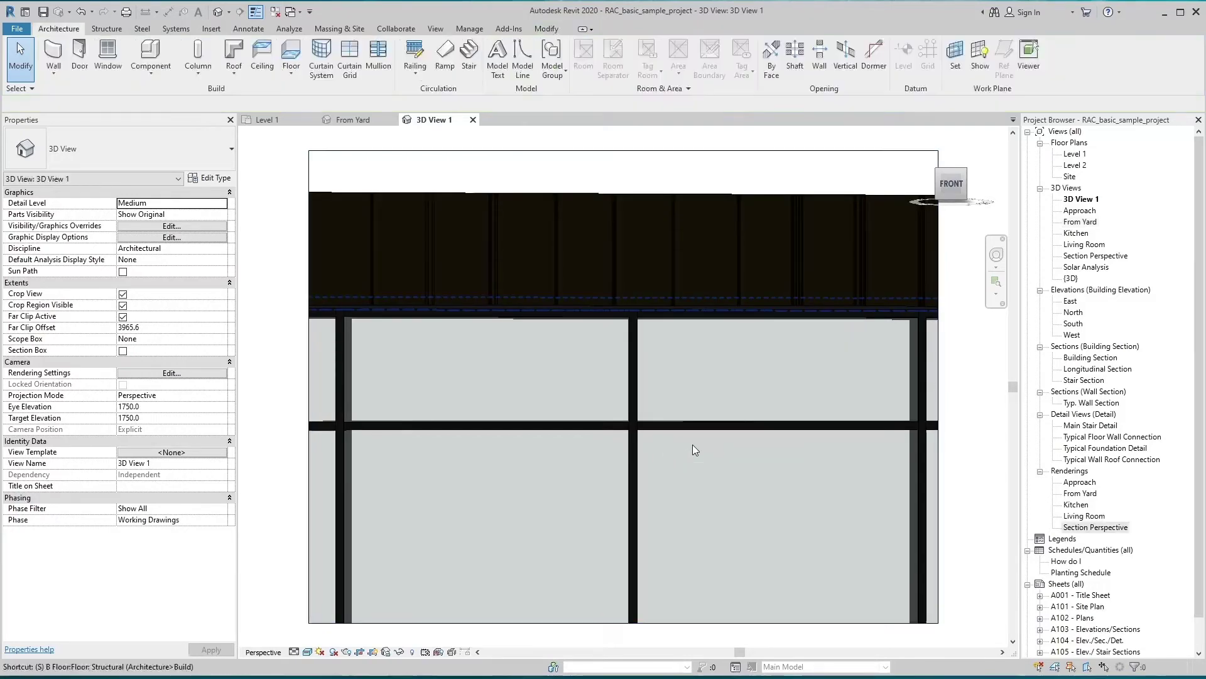
Step: Create a walkthrough in the Level 1 plan, placing key frames from outside the deck toward the living room, and finish the path
left_click(301, 122)
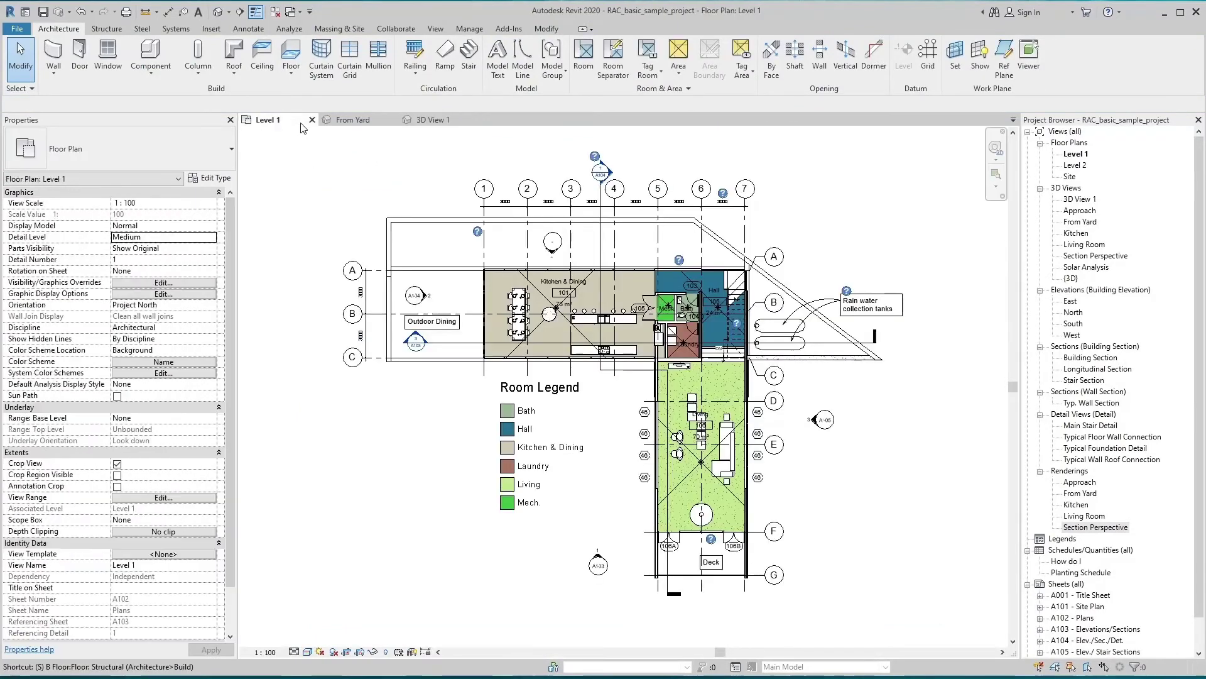
left_click(229, 12)
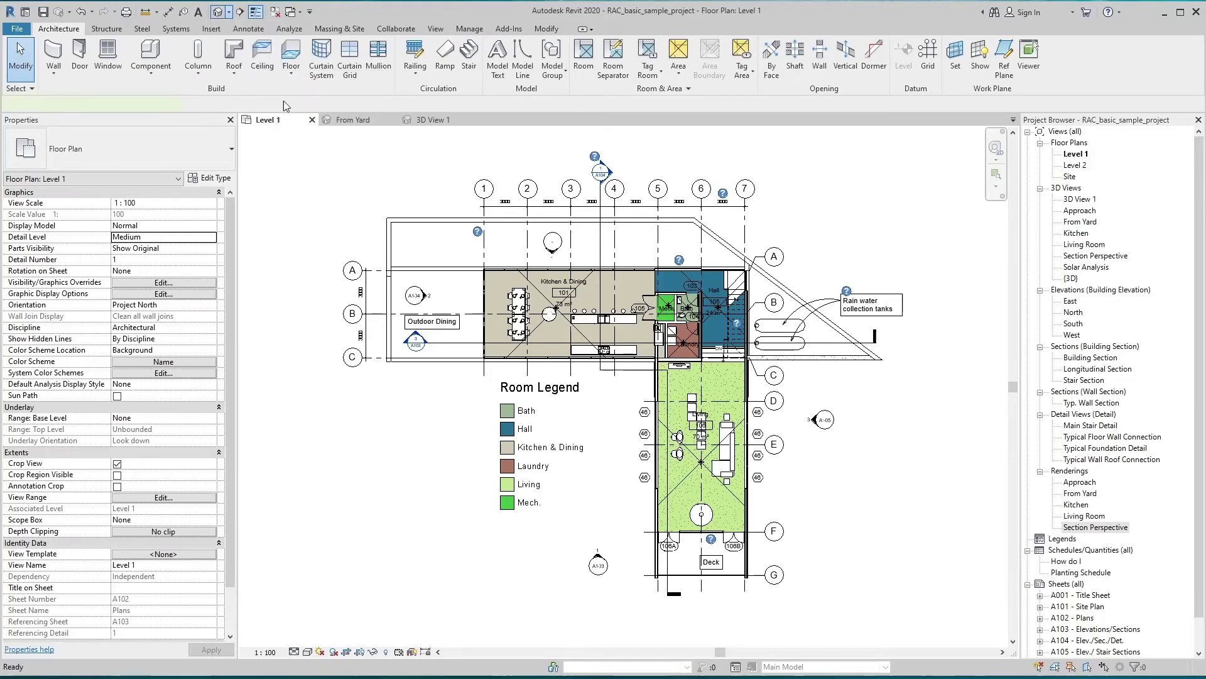
left_click(246, 58)
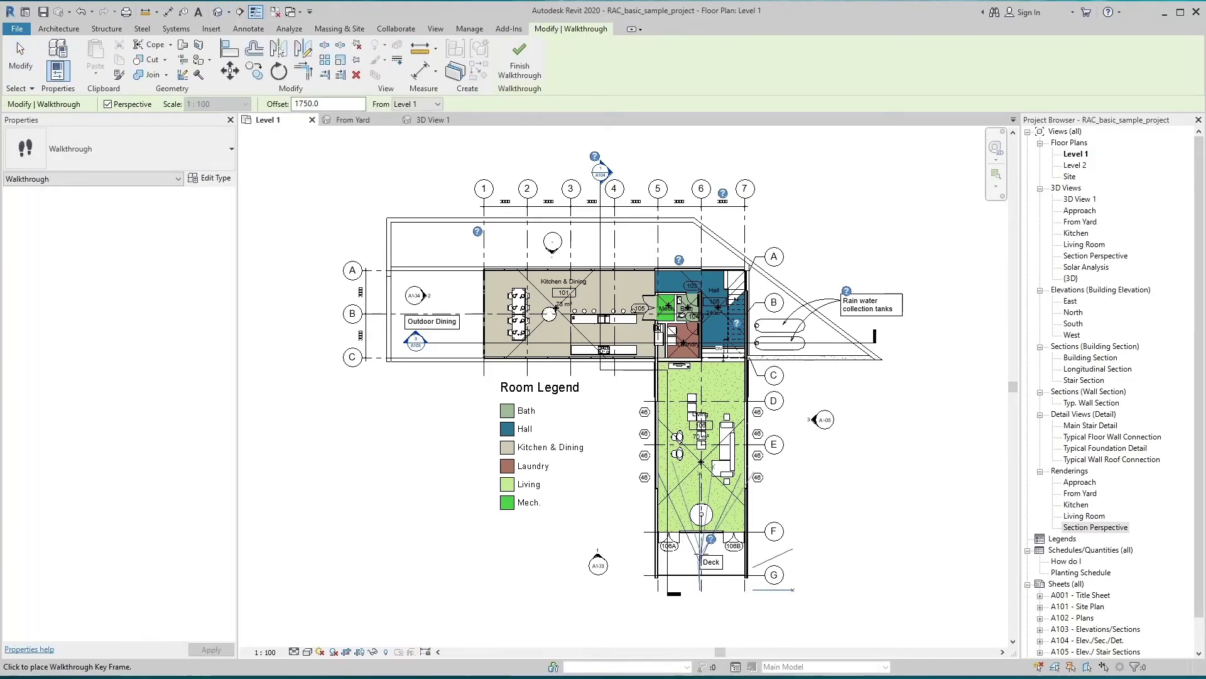
left_click(702, 550)
left_click(526, 70)
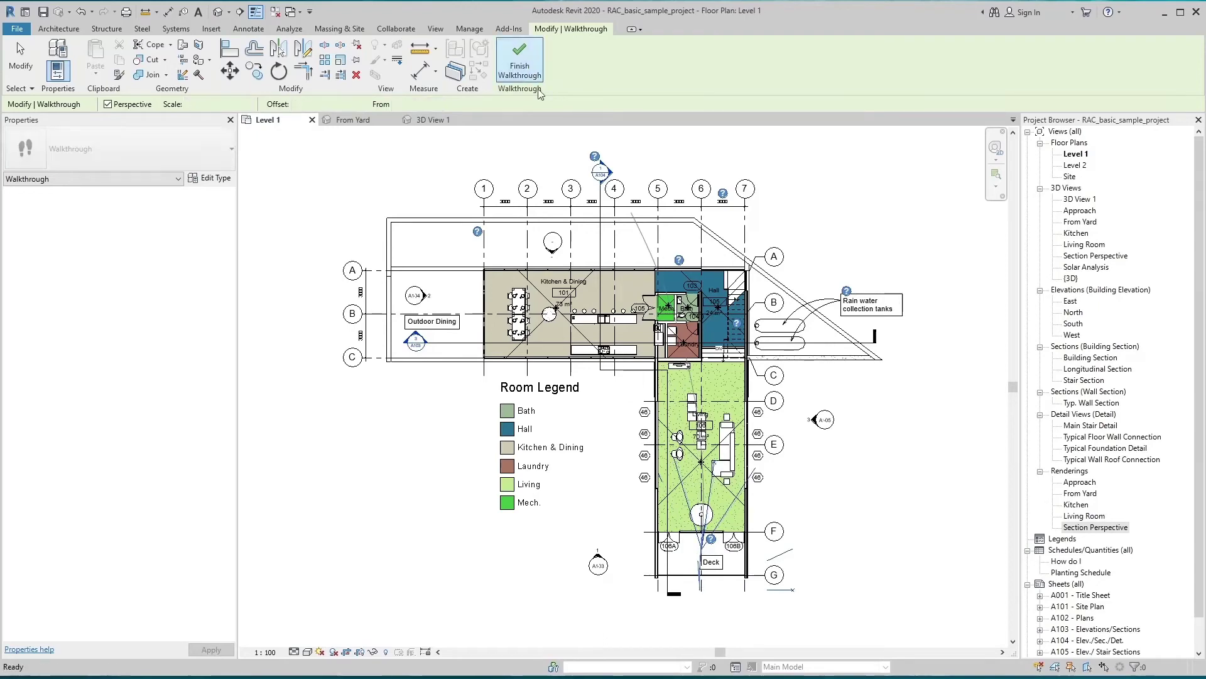
Step: Open the Walkthrough 1 view from the project's walkthroughs and start editing the walkthrough
left_click(1040, 539)
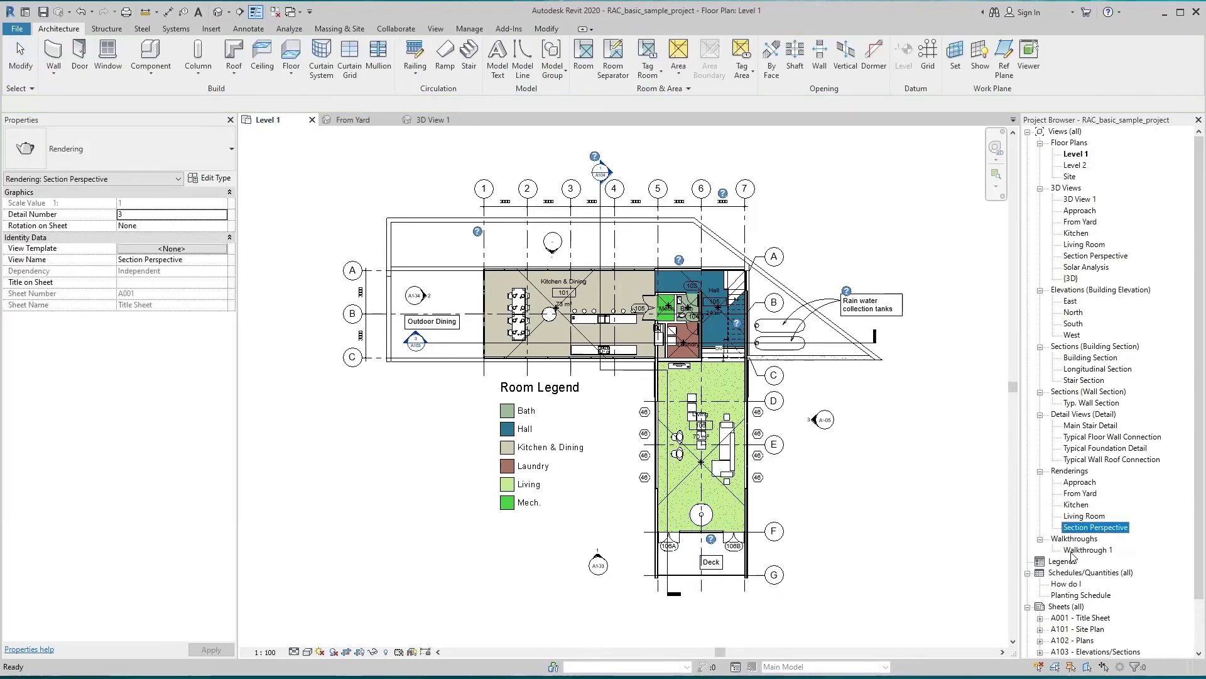
double_click(1077, 551)
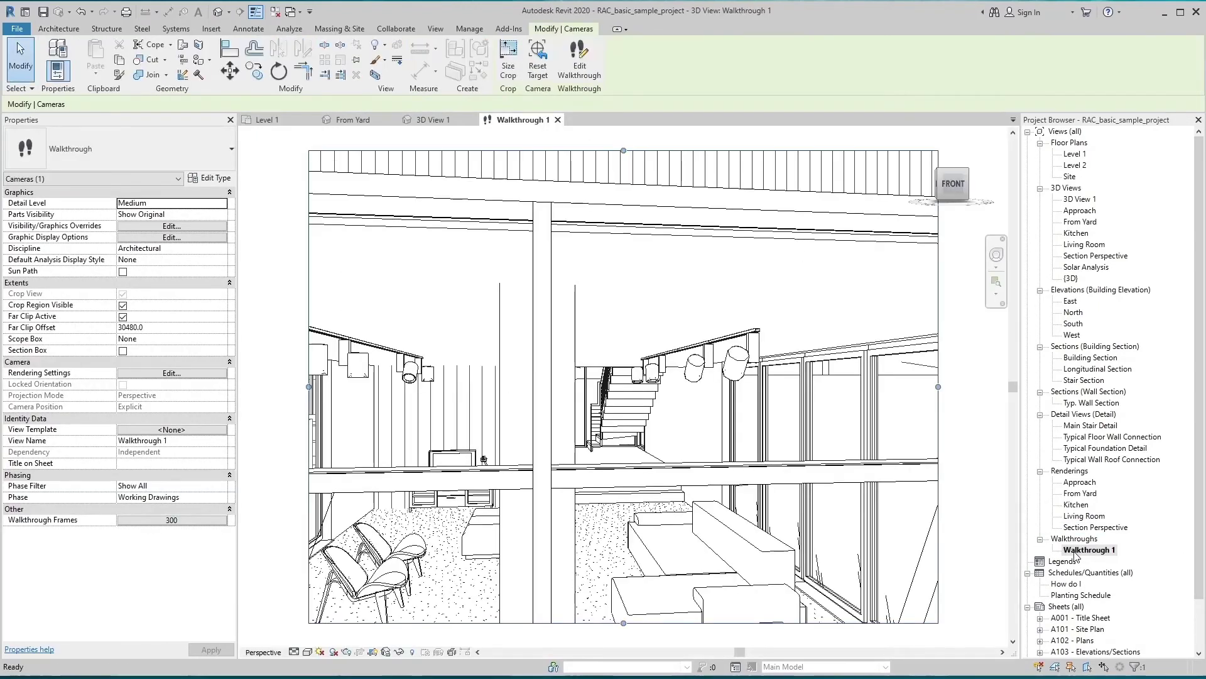
left_click(573, 75)
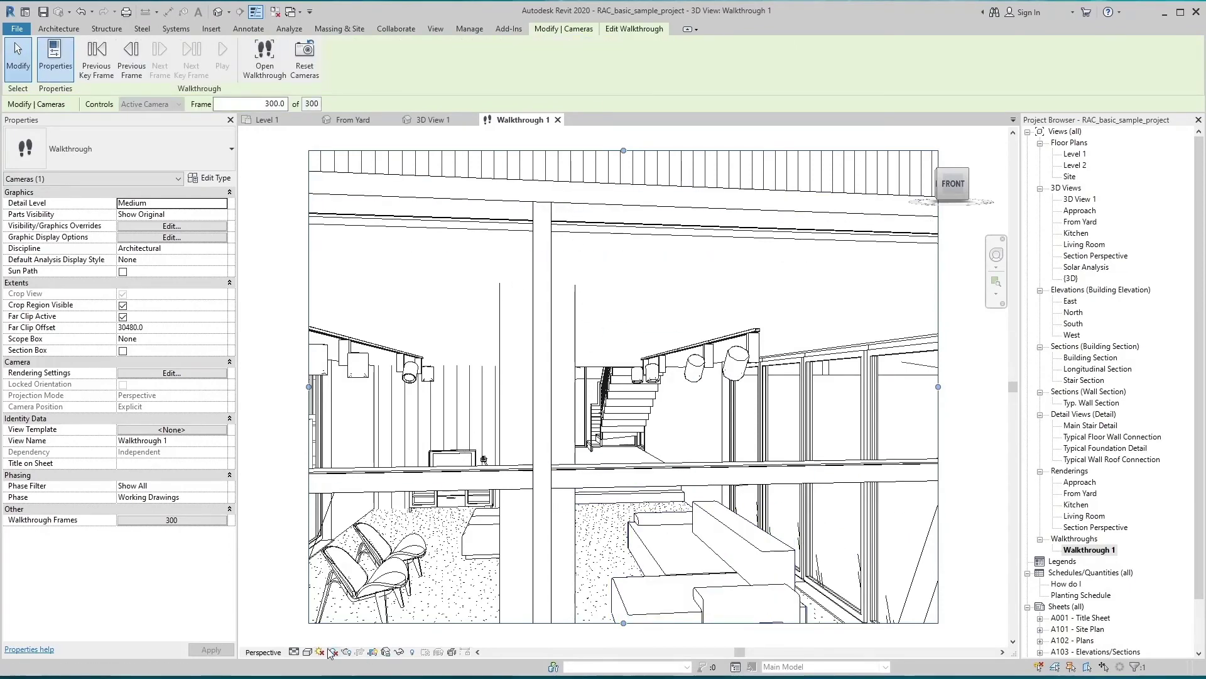
Step: Set the walkthrough's visual style to Realistic, step back to the previous key frame and play the walkthrough
left_click(309, 654)
left_click(331, 626)
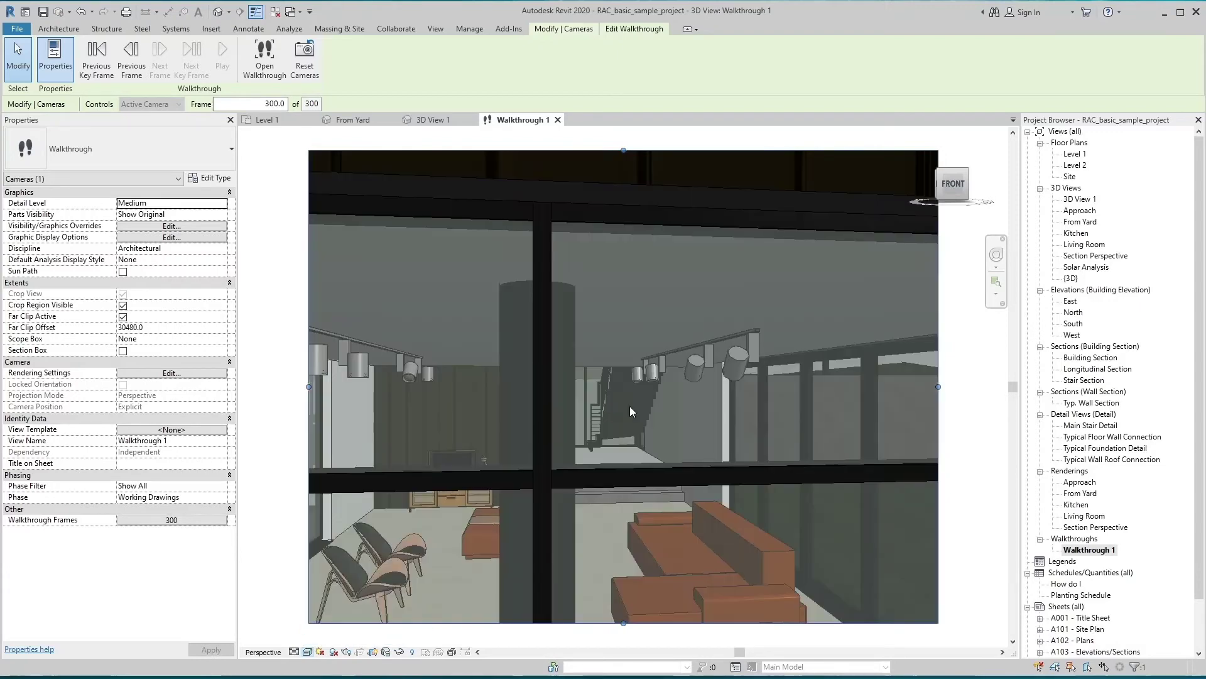
left_click(103, 67)
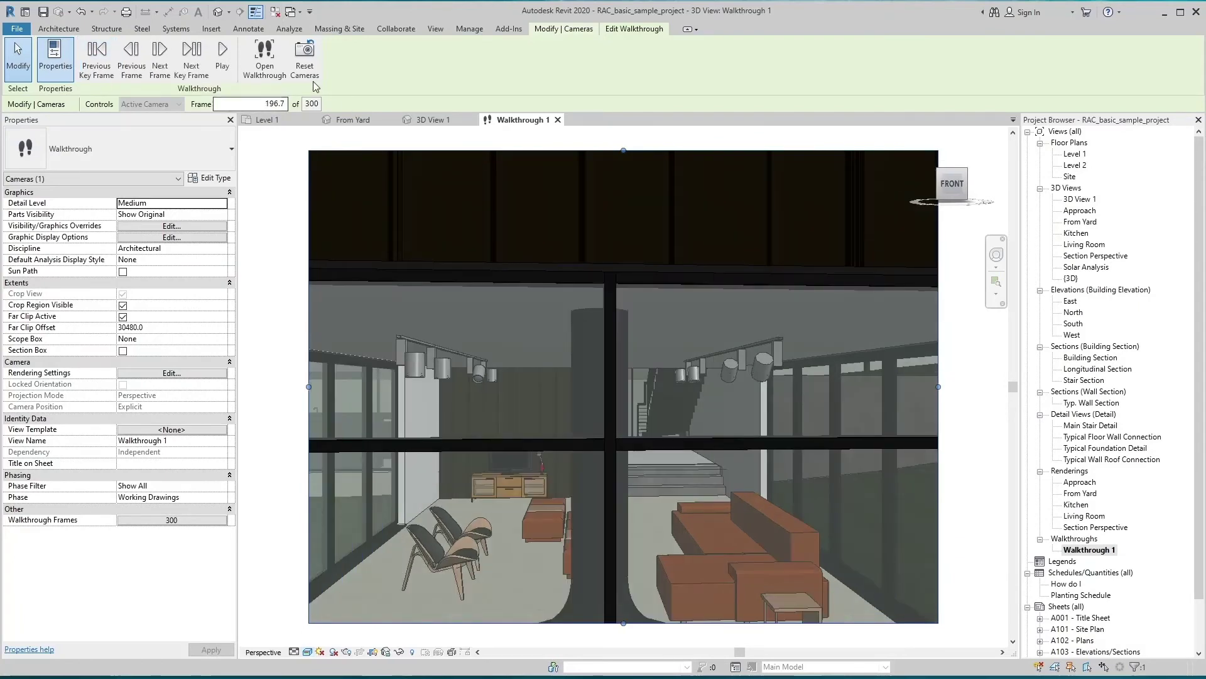
left_click(223, 57)
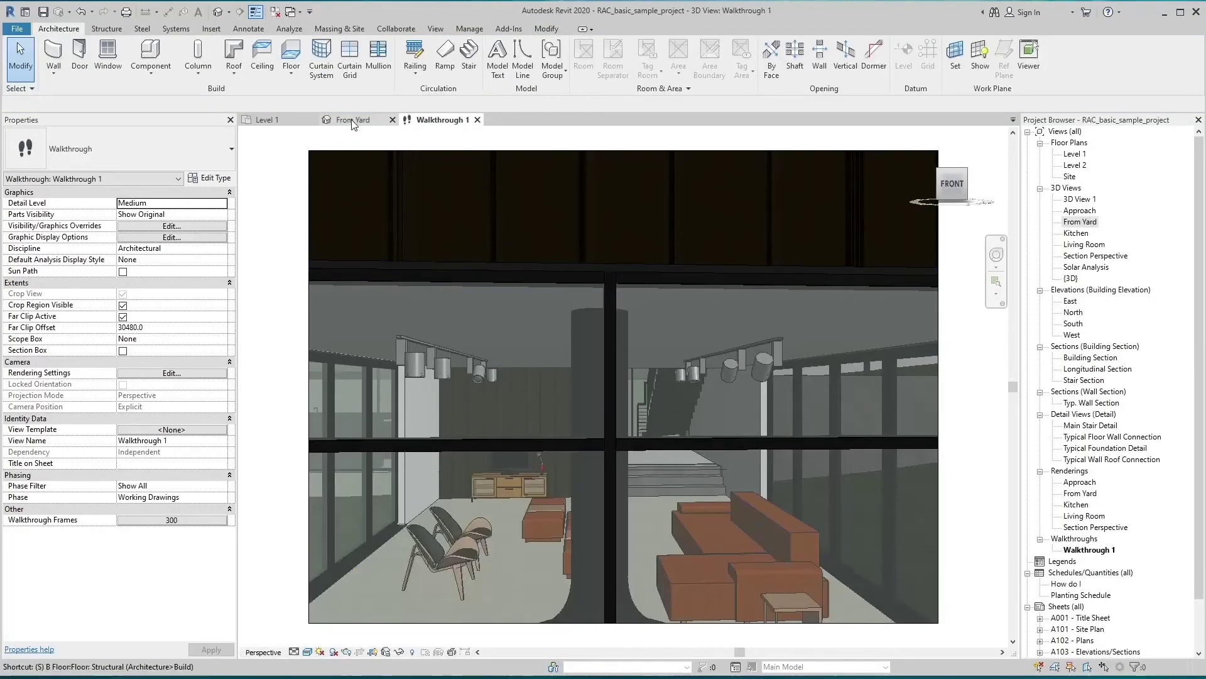
Step: Return to the From Yard view, review the SteeringWheels settings in the program options and accept them
left_click(352, 121)
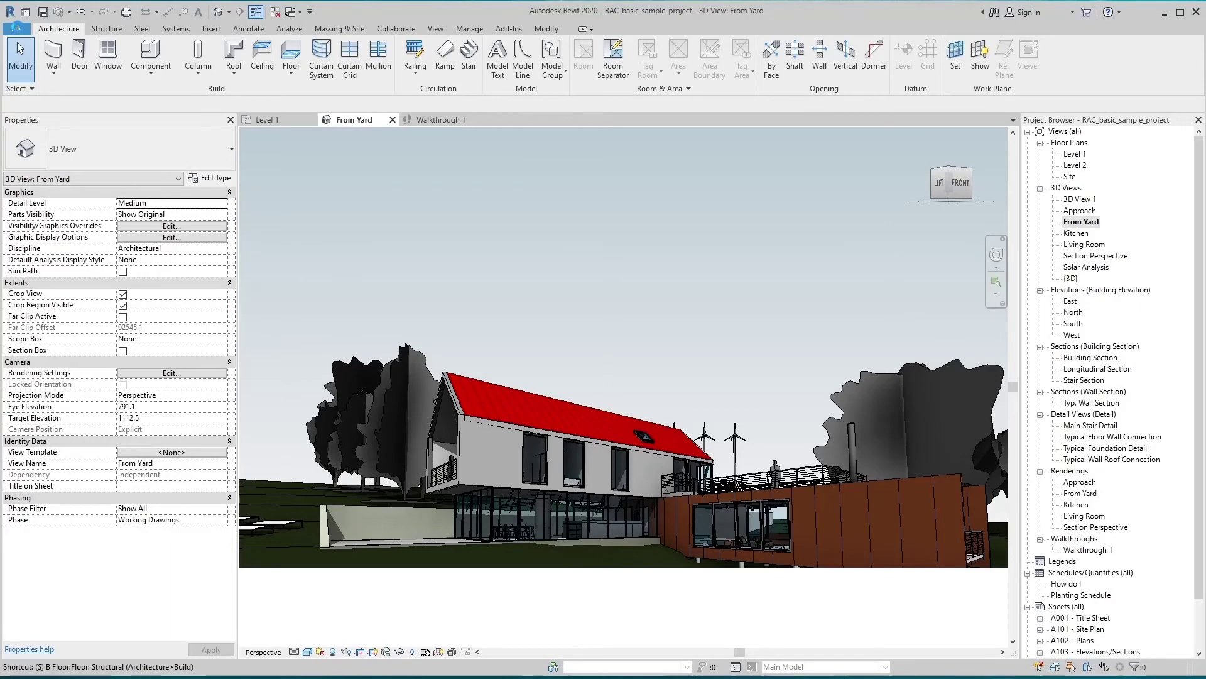
left_click(18, 30)
left_click(196, 317)
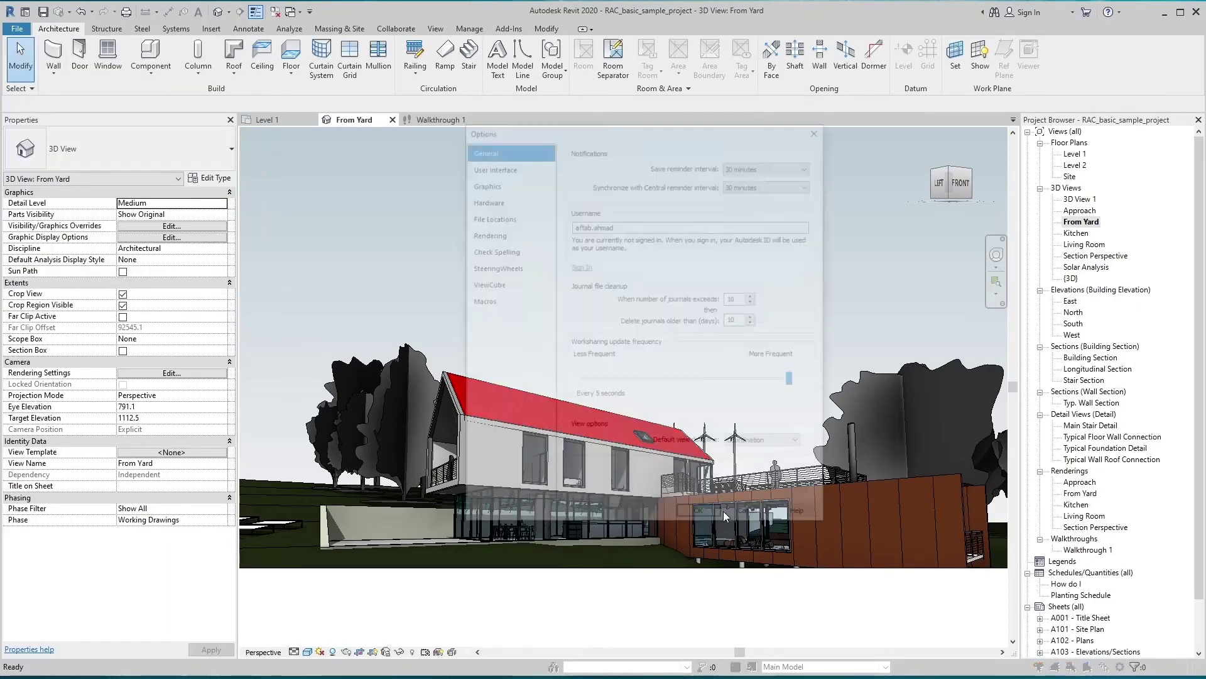
left_click(513, 269)
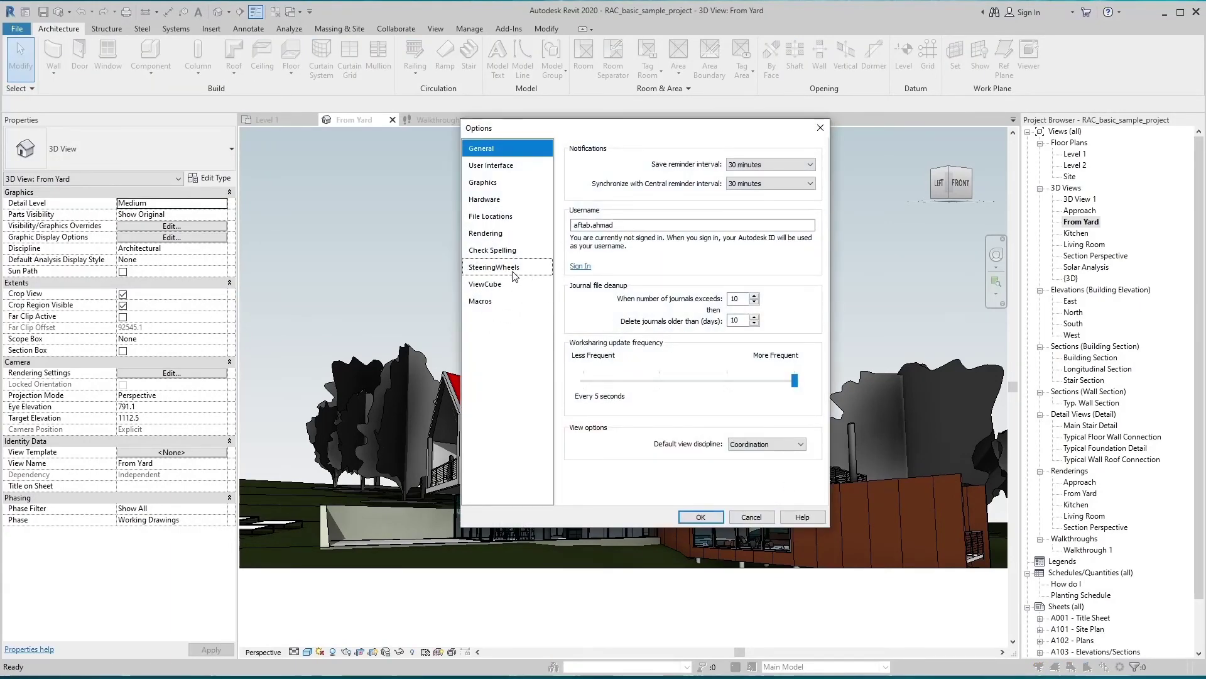
left_click(611, 171)
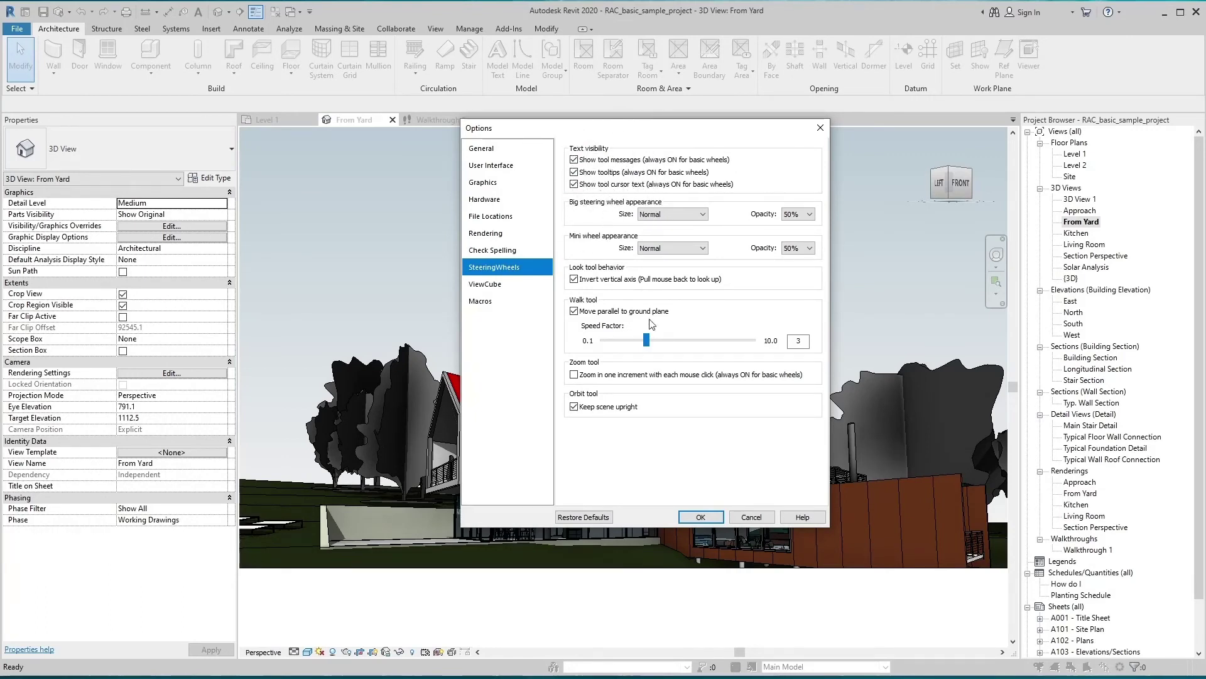
left_click(701, 517)
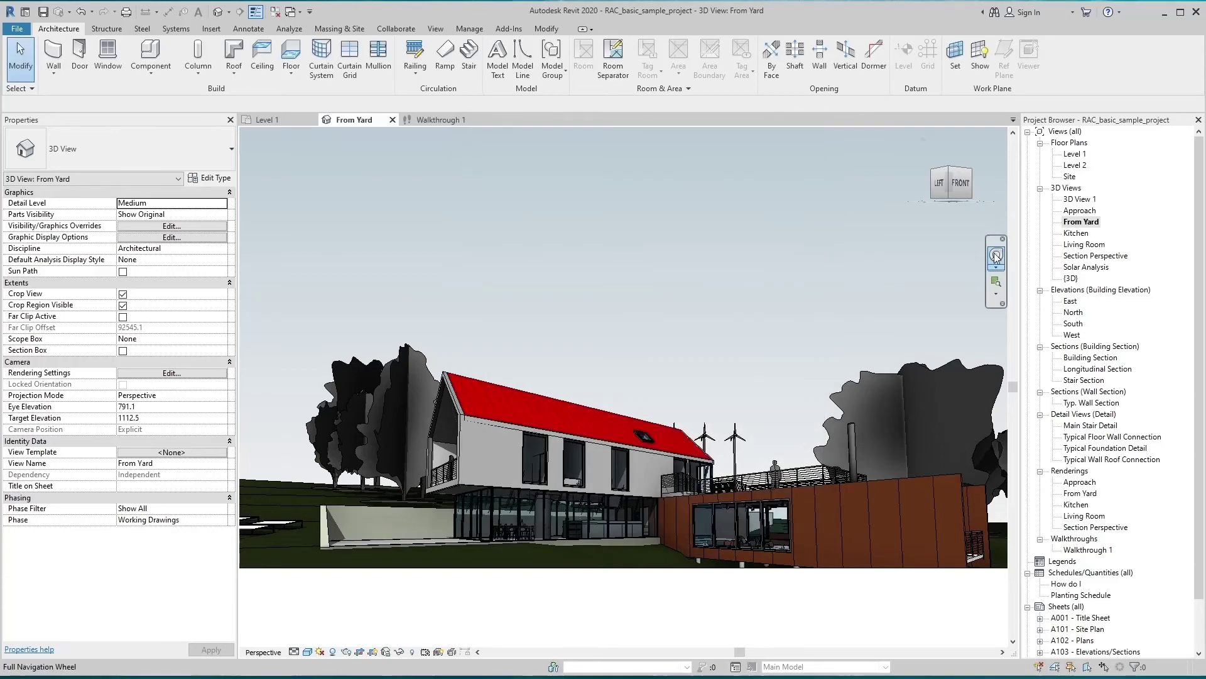
Step: Tilt the From Yard view upward with the full navigation wheel's Look tool and close the wheel
left_click(995, 251)
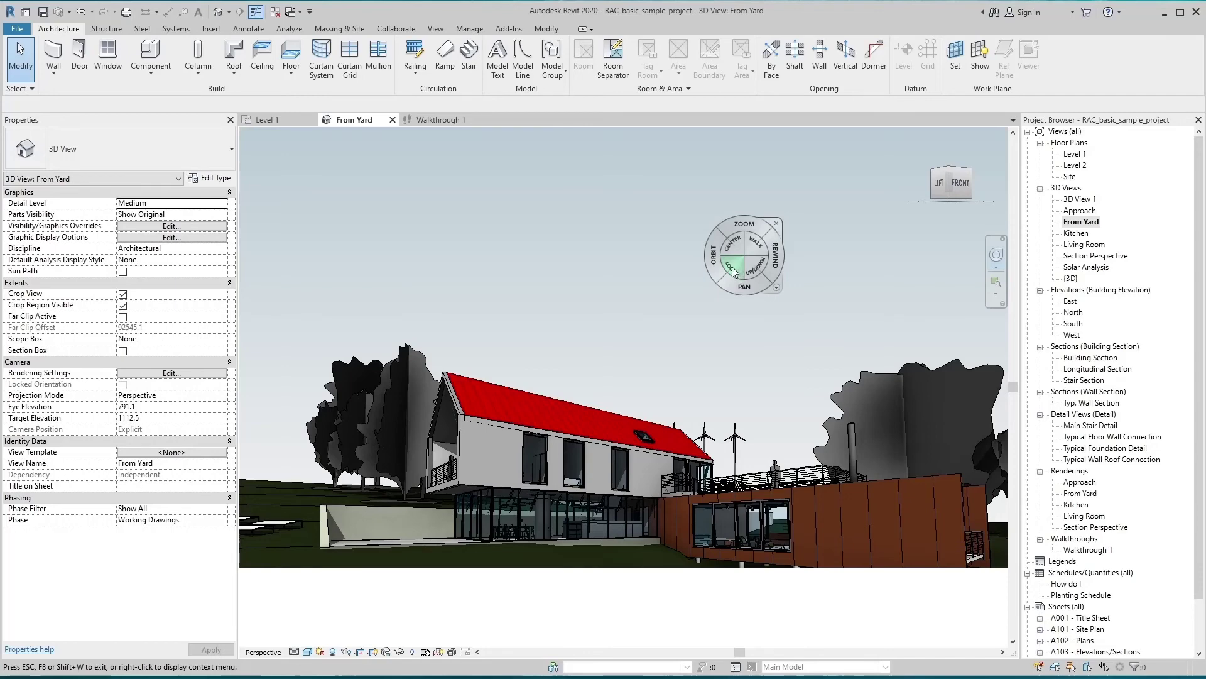
left_click_drag(732, 270, 725, 284)
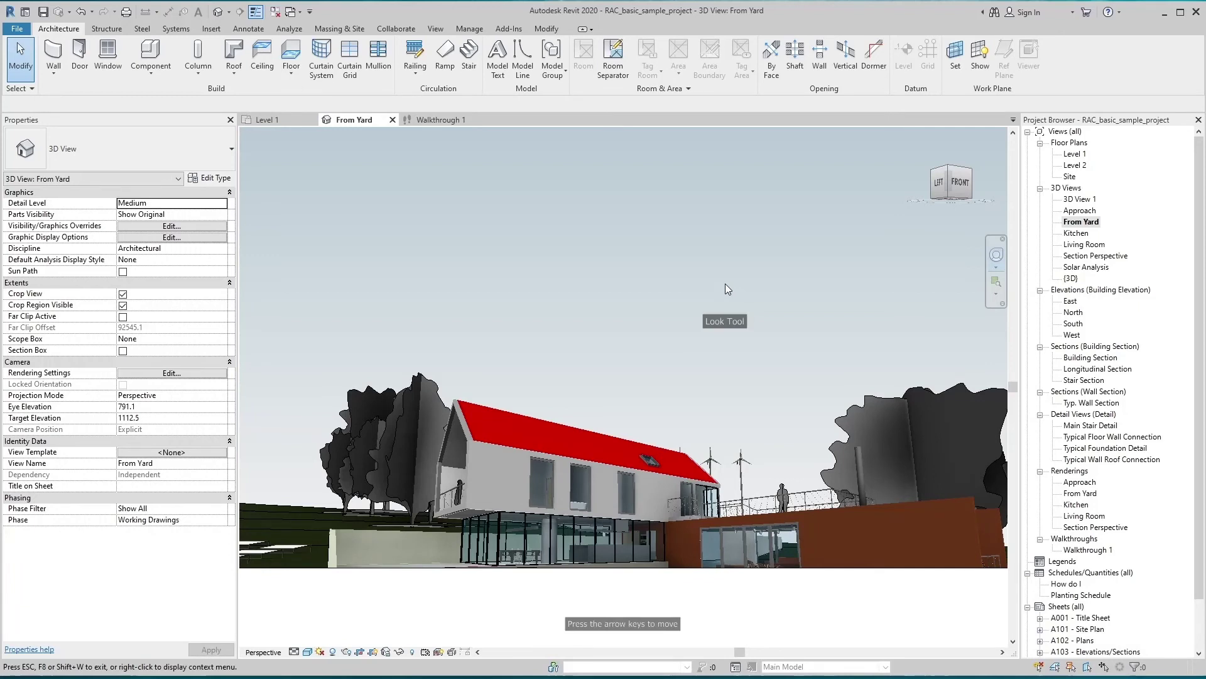
left_click_drag(725, 284, 726, 276)
key("Escape")
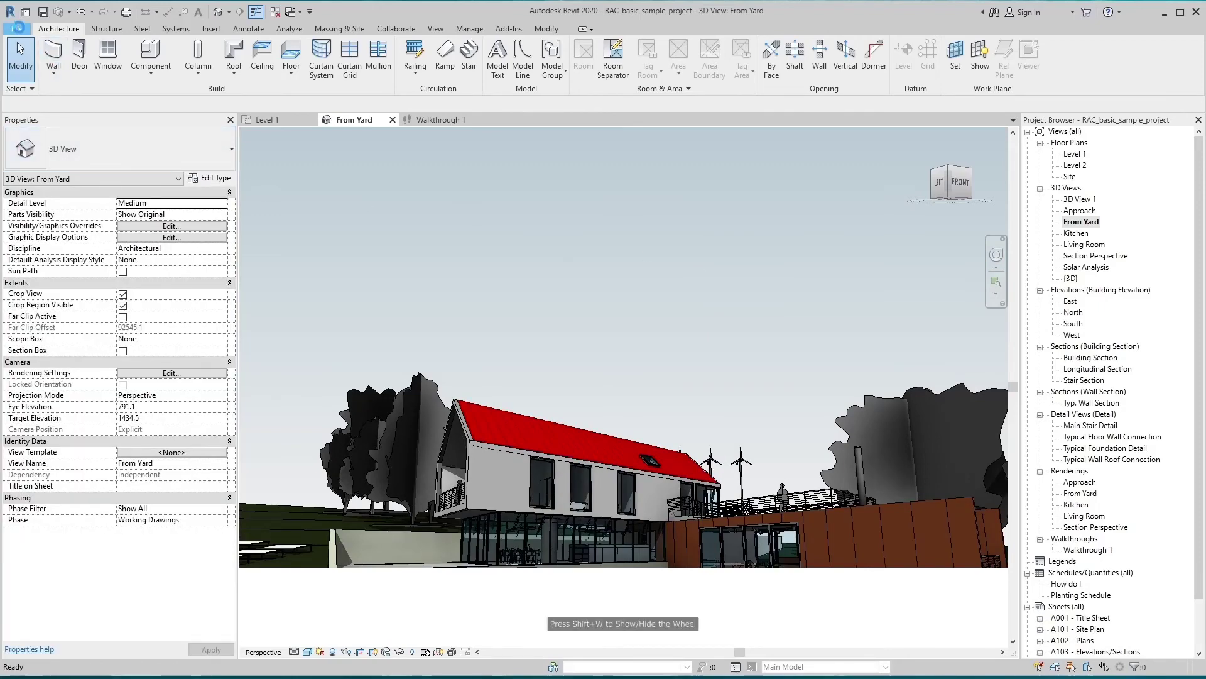
Step: Reopen the SteeringWheels options and examine the Look, Walk, Zoom and Orbit tool settings, including the walk speed factor
left_click(19, 30)
left_click(201, 317)
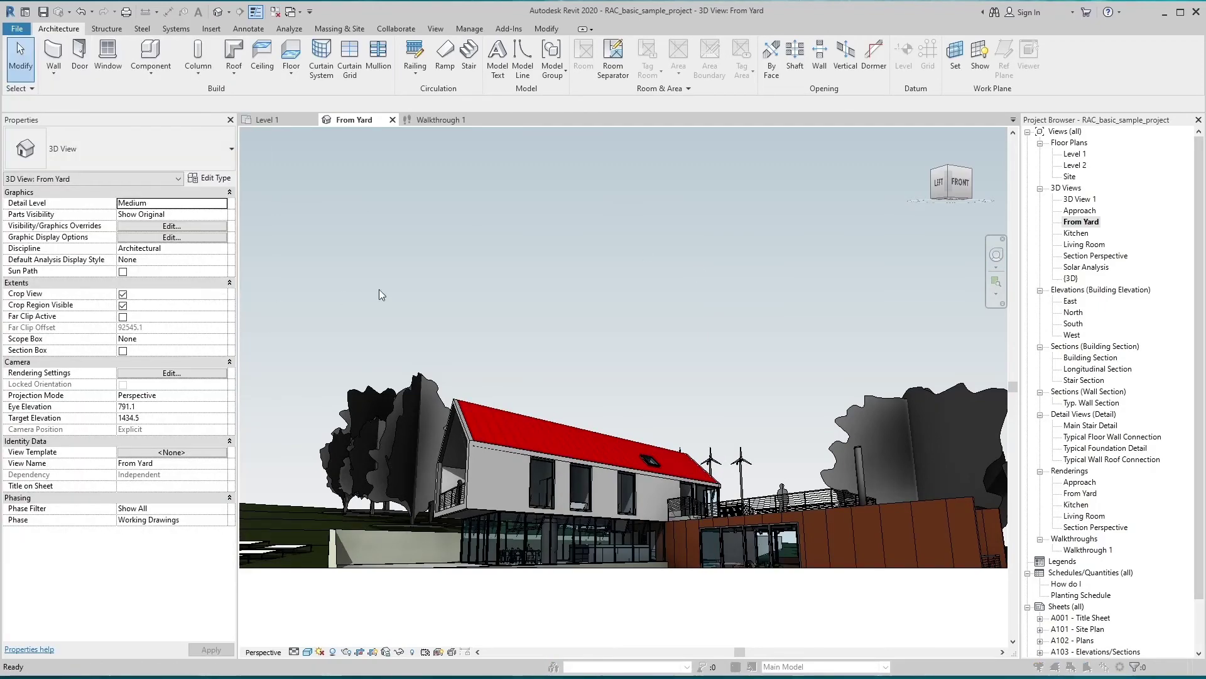
left_click(504, 269)
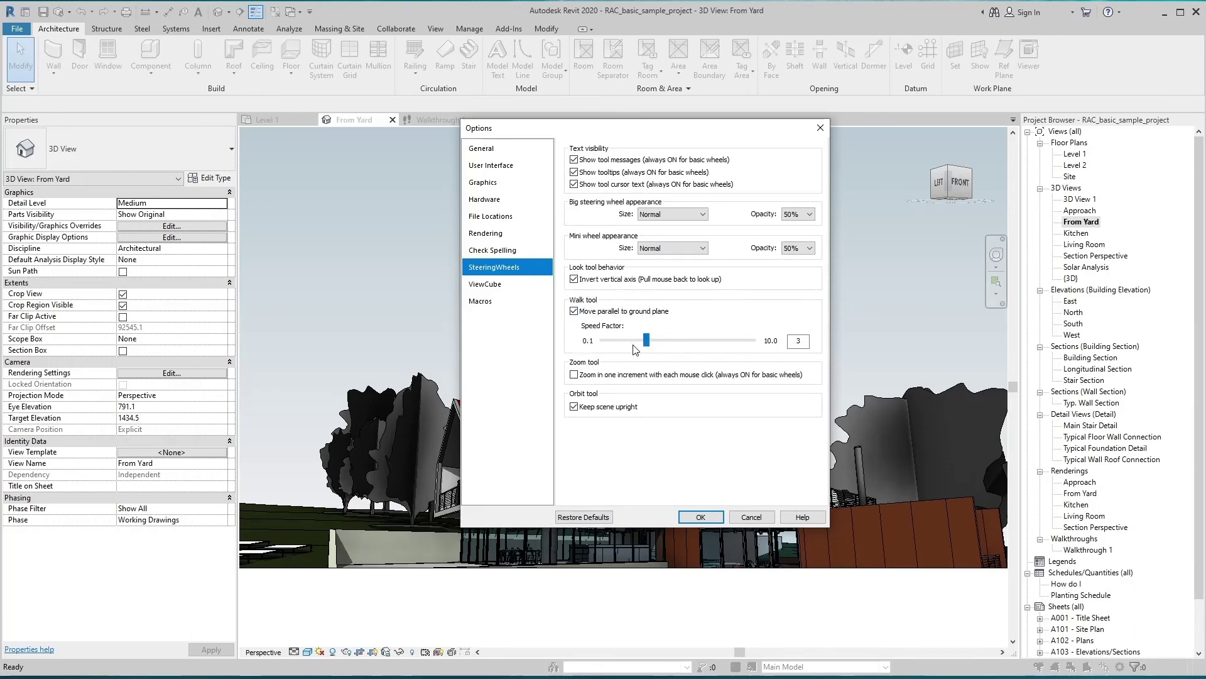
key("ctrl")
key("ctrl")
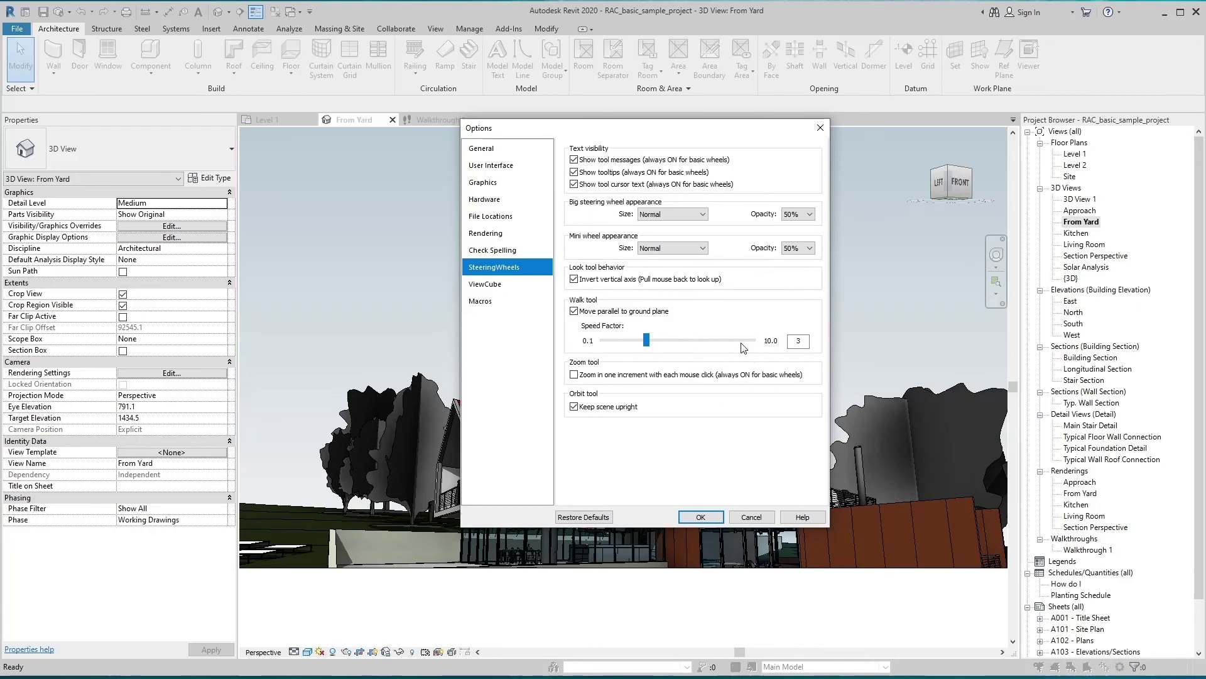